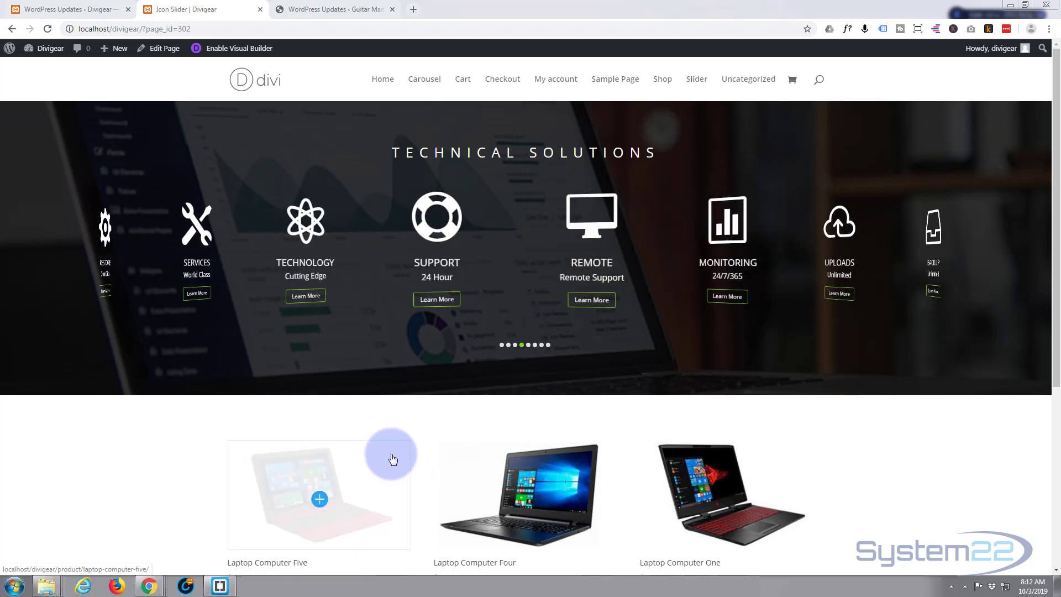
Step: Open the page in the Visual Builder and delete the Technical Solutions slider section and the laptop products section
left_click(247, 49)
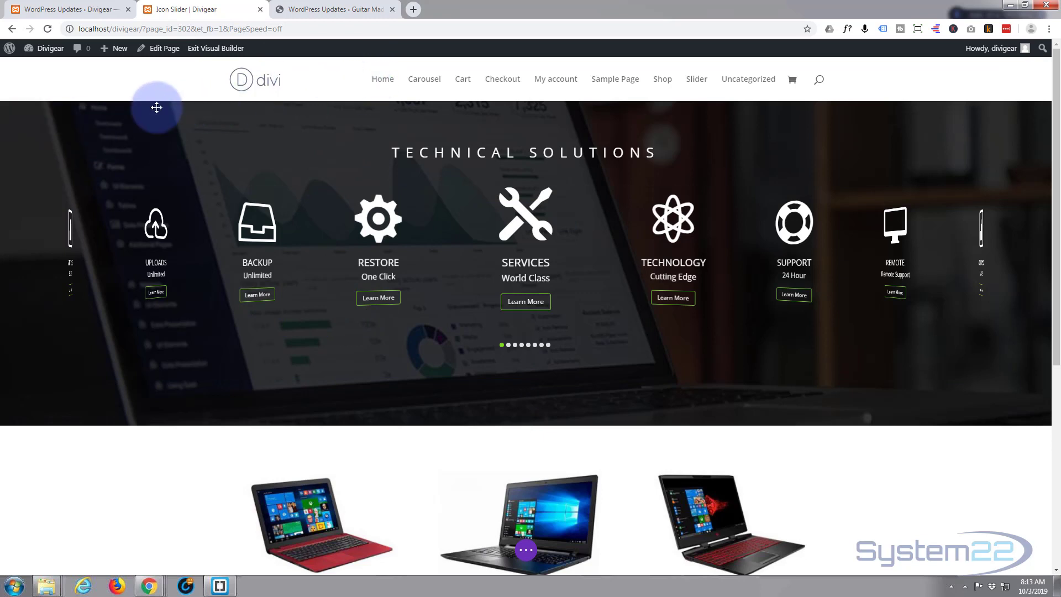
mouse_move(51, 157)
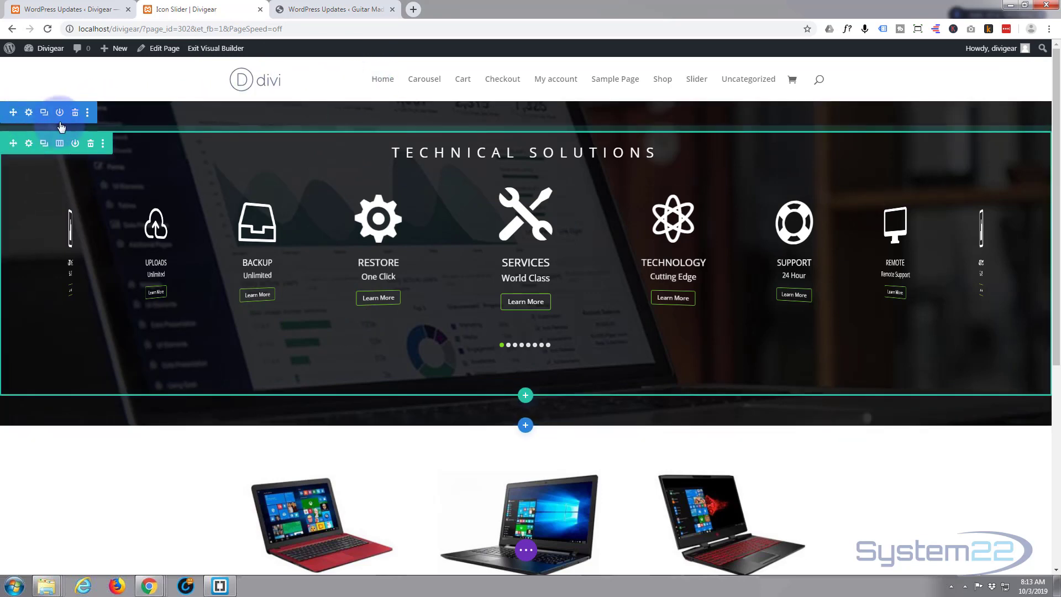
left_click(77, 114)
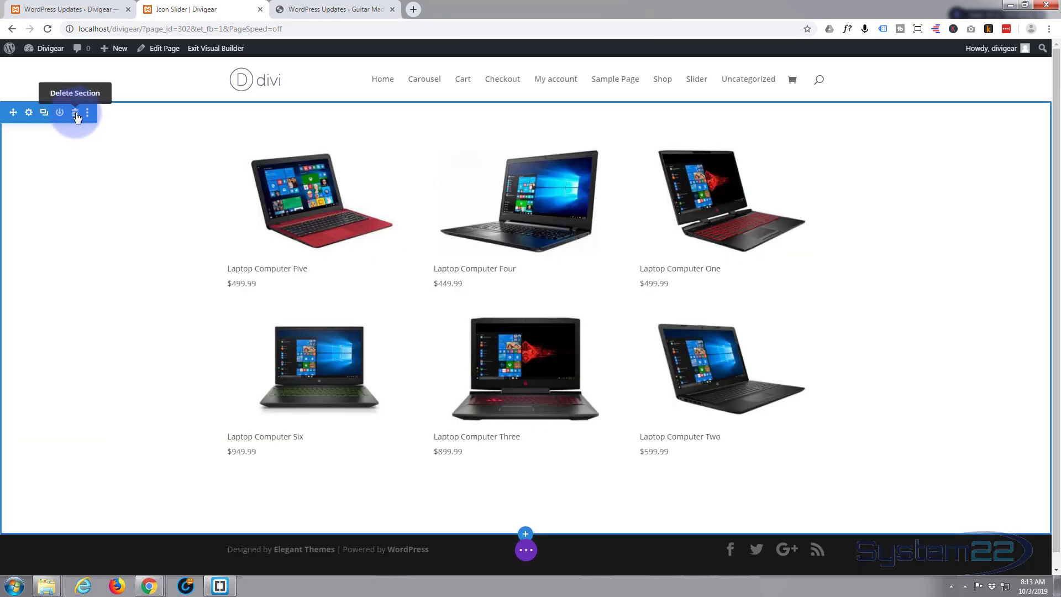
left_click(76, 114)
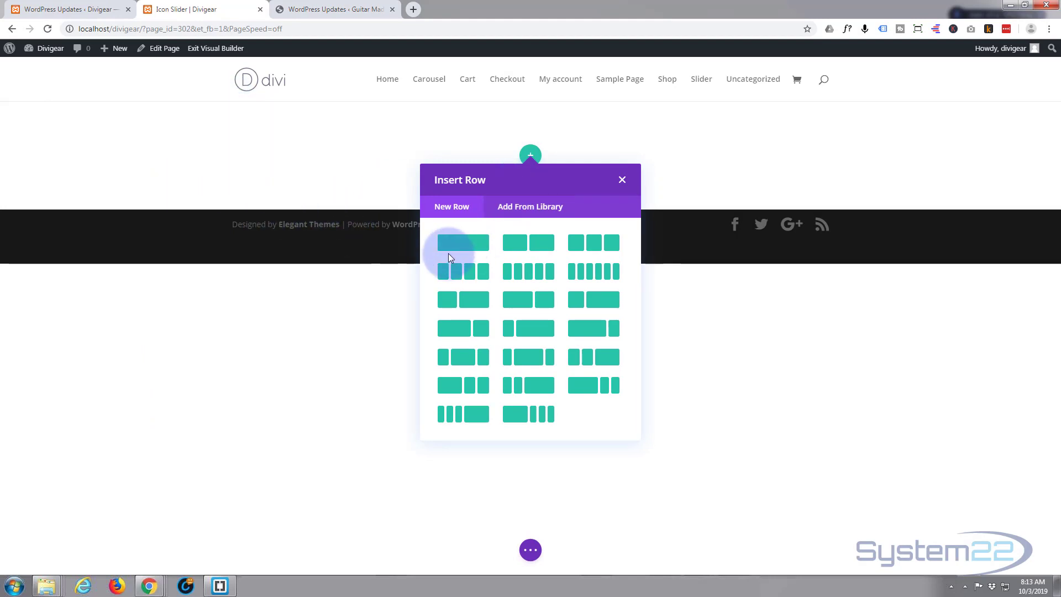
Step: Insert a new single-column row into the empty section
left_click(461, 244)
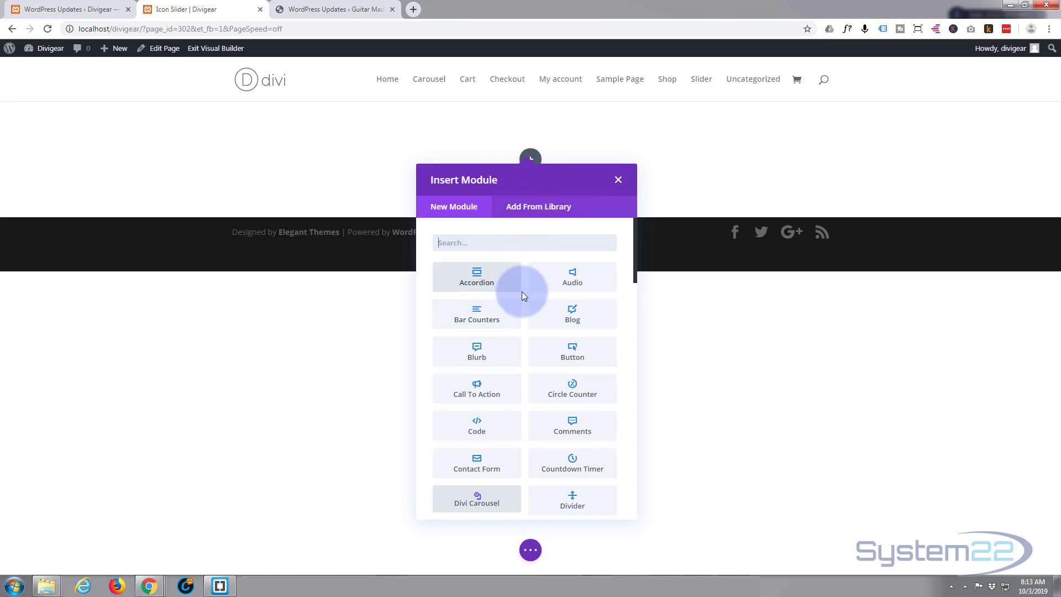
Step: Look through the full list of modules available for the new row, including the Supreme and Woo modules
scroll(522, 290, "down", 5)
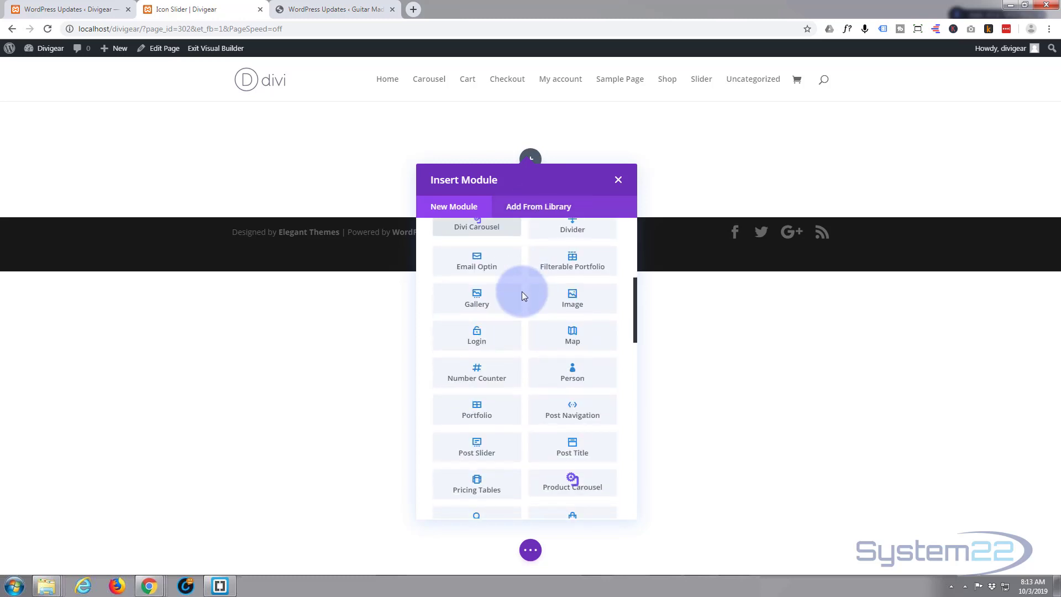
scroll(521, 293, "up", 3)
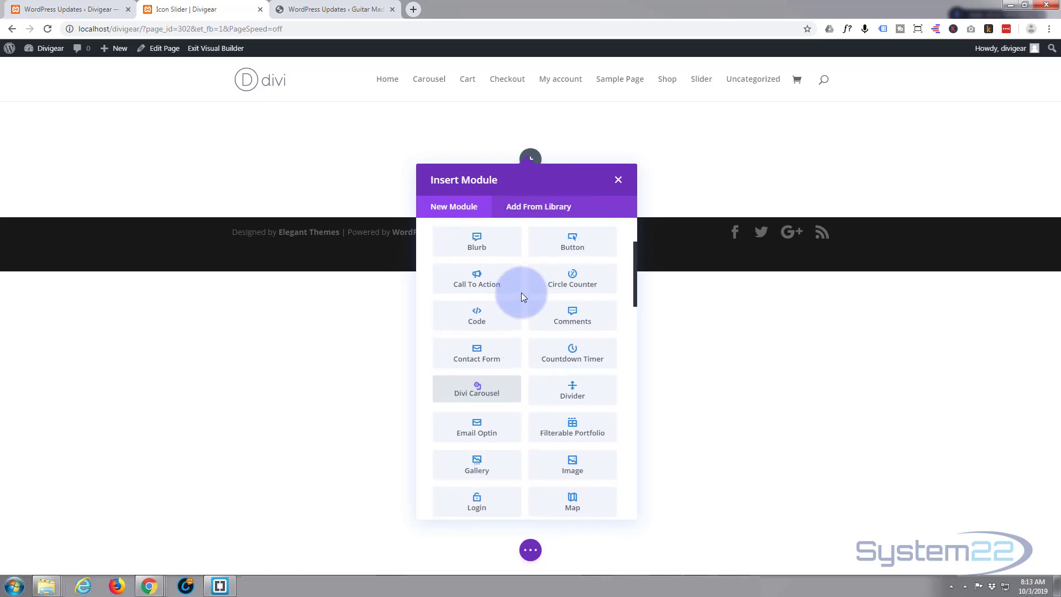
scroll(522, 293, "up", 2)
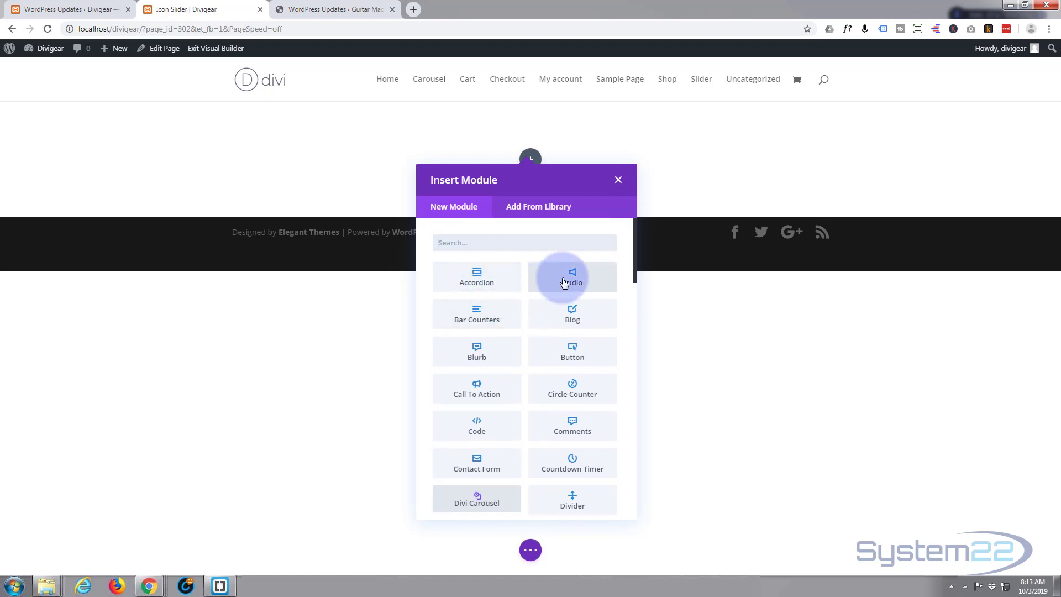
scroll(542, 291, "down", 2)
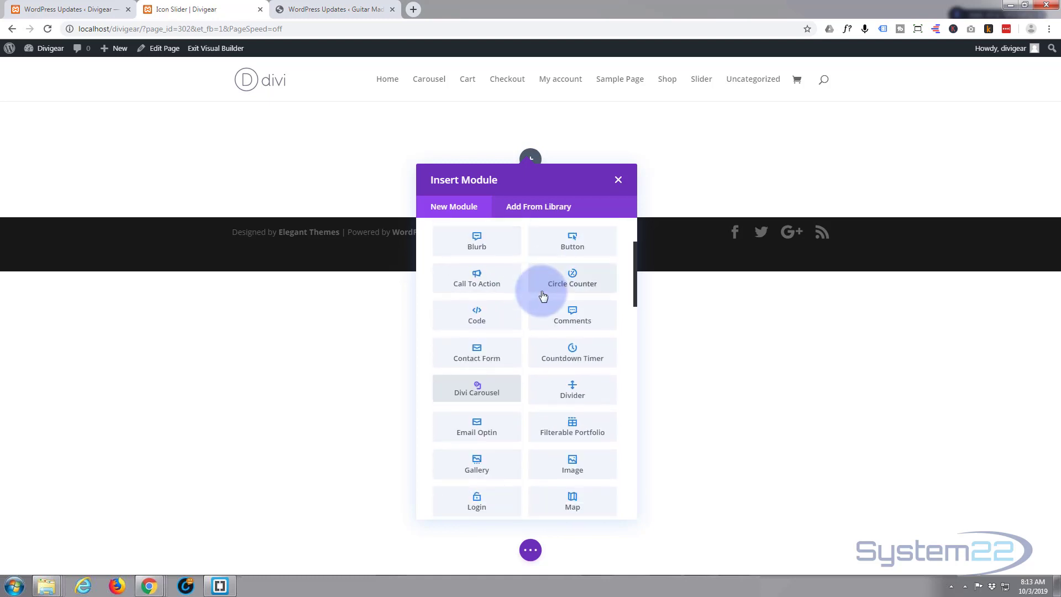
scroll(543, 297, "down", 1)
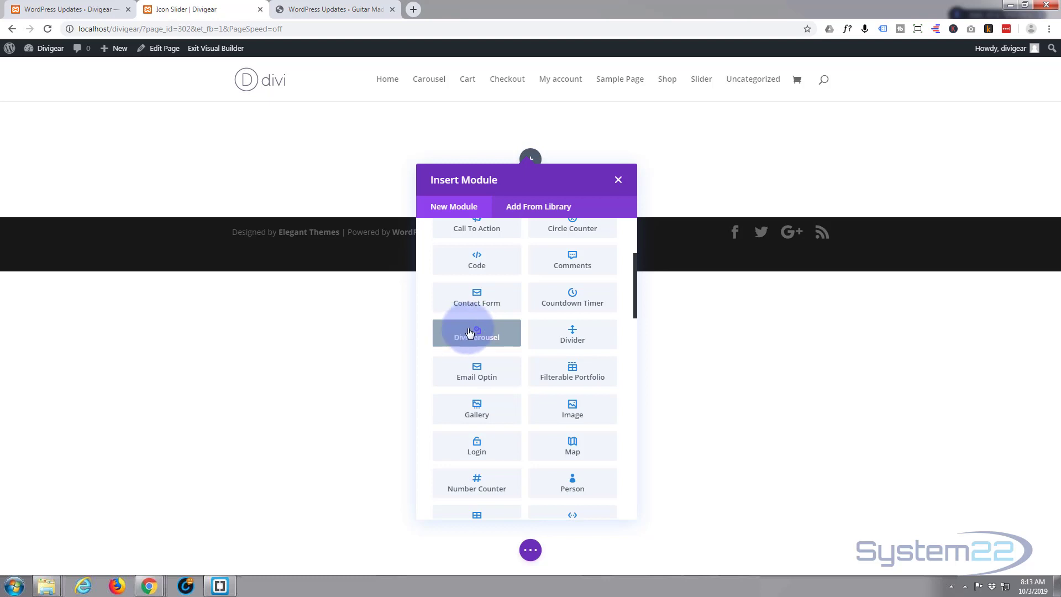
scroll(566, 442, "down", 2)
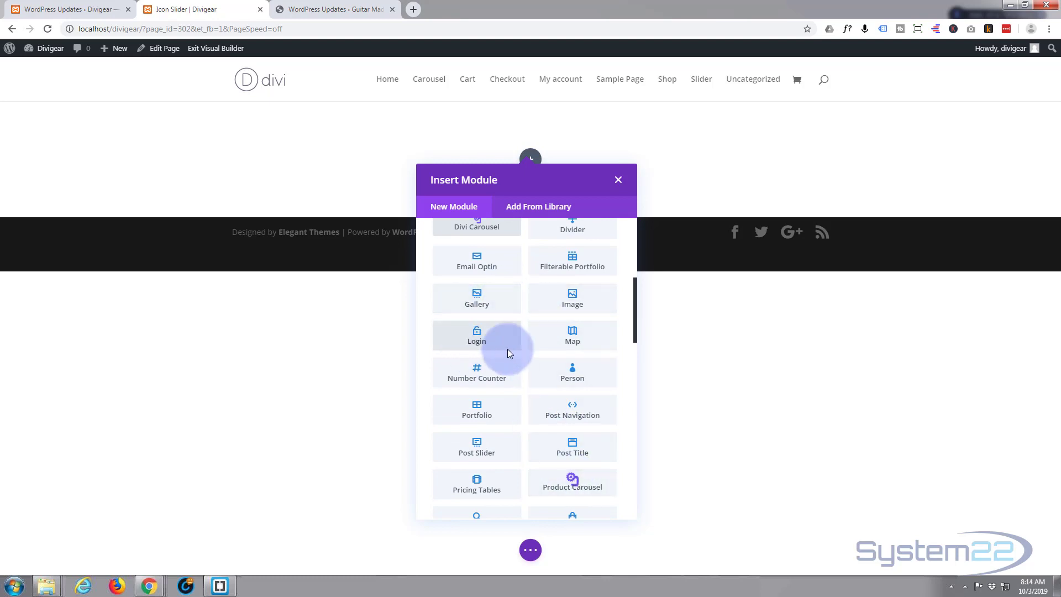
scroll(480, 342, "down", 2)
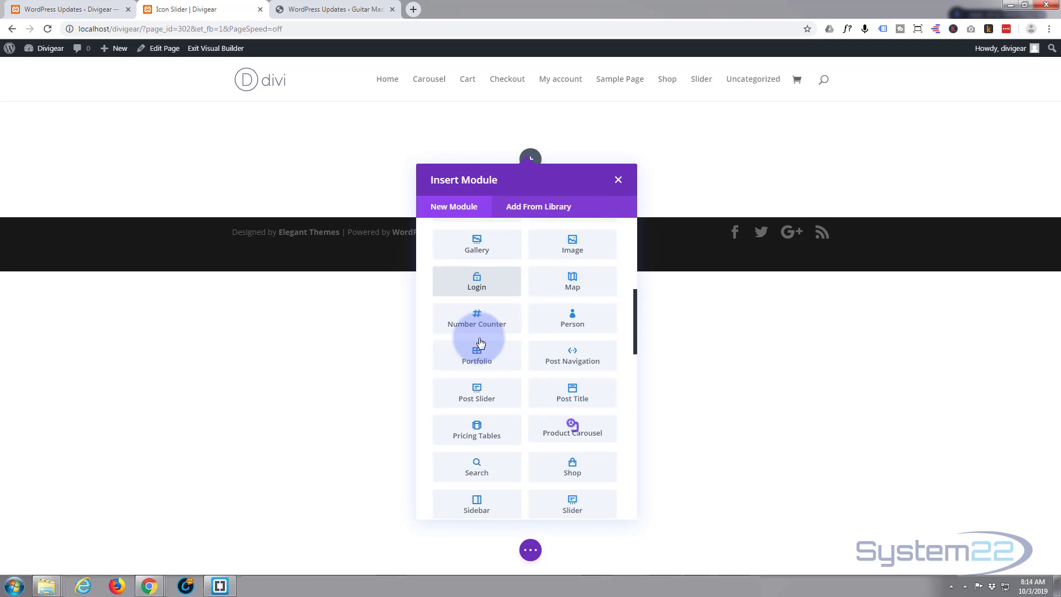
scroll(479, 343, "down", 3)
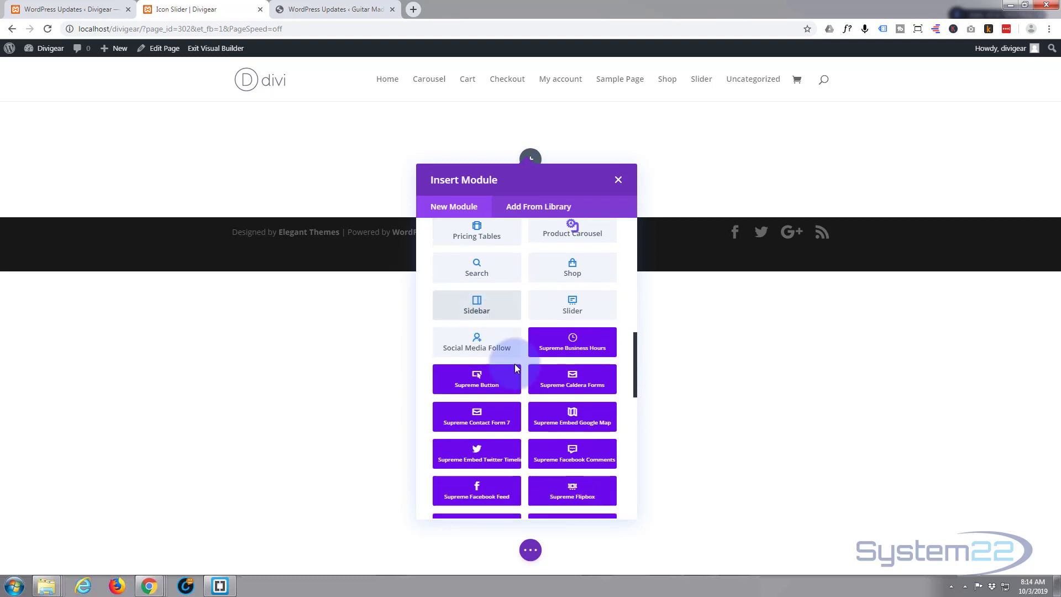
scroll(476, 420, "down", 3)
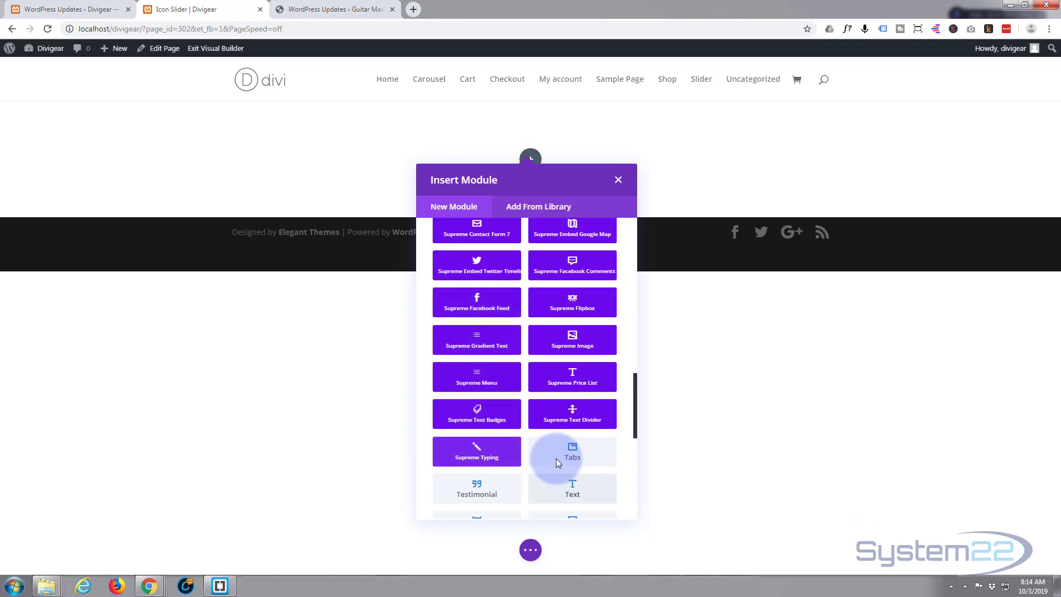
scroll(553, 453, "down", 2)
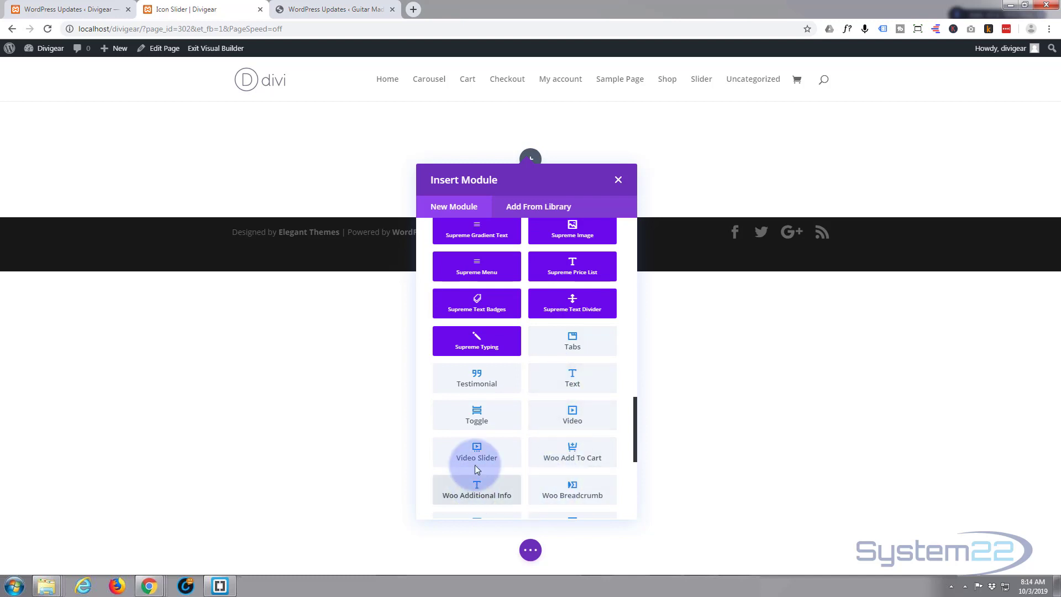
scroll(475, 464, "down", 3)
scroll(477, 470, "down", 2)
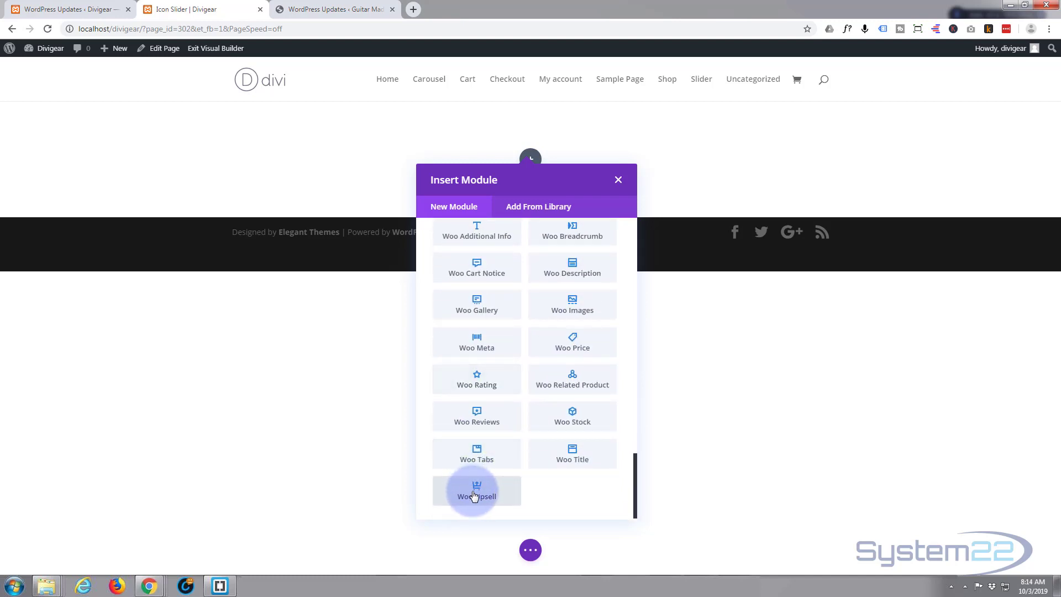
scroll(474, 495, "up", 5)
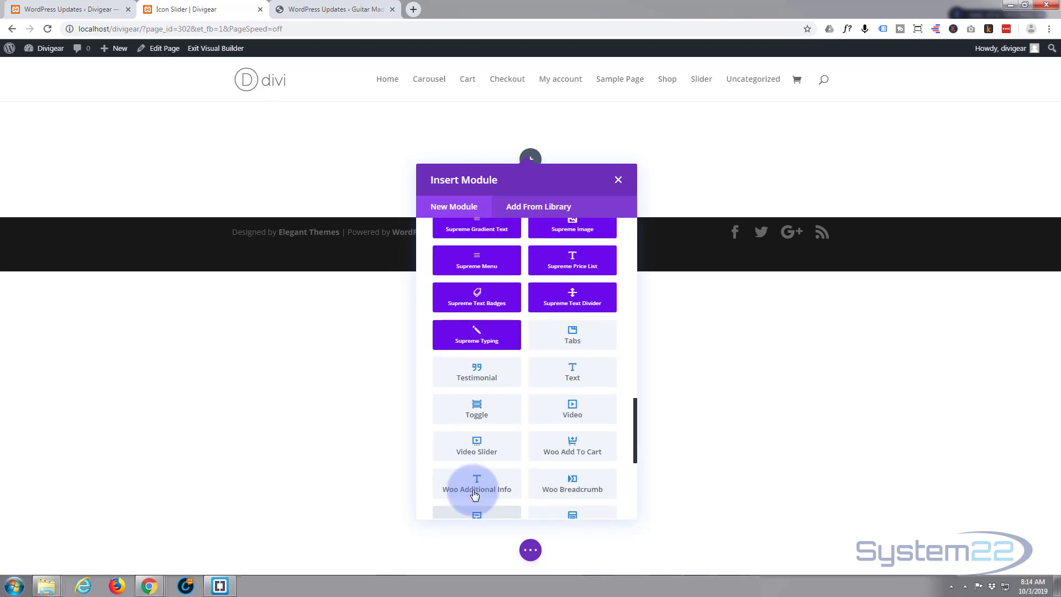
scroll(474, 495, "up", 6)
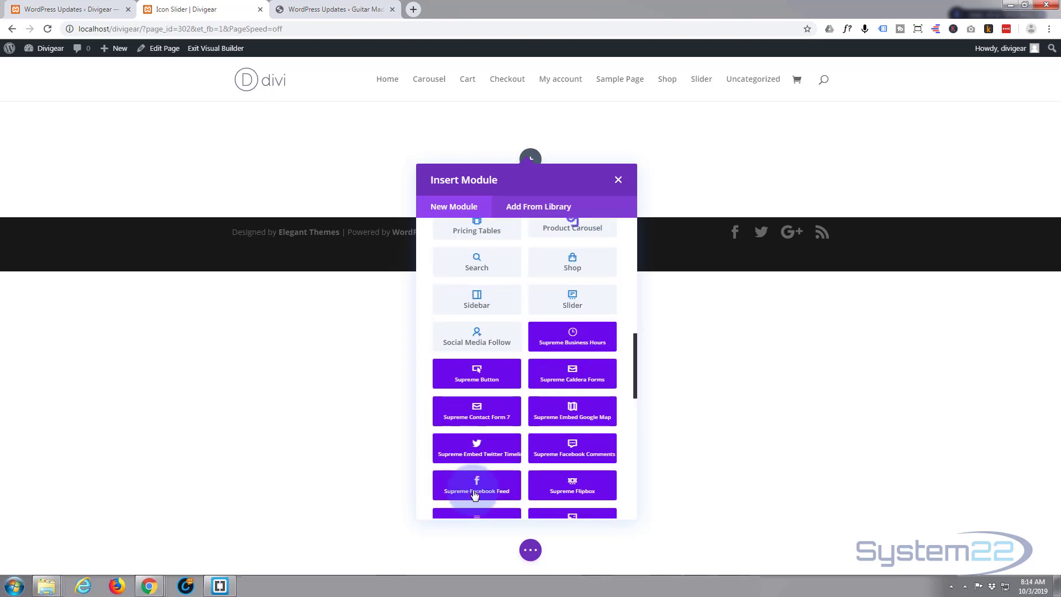
scroll(474, 495, "up", 1)
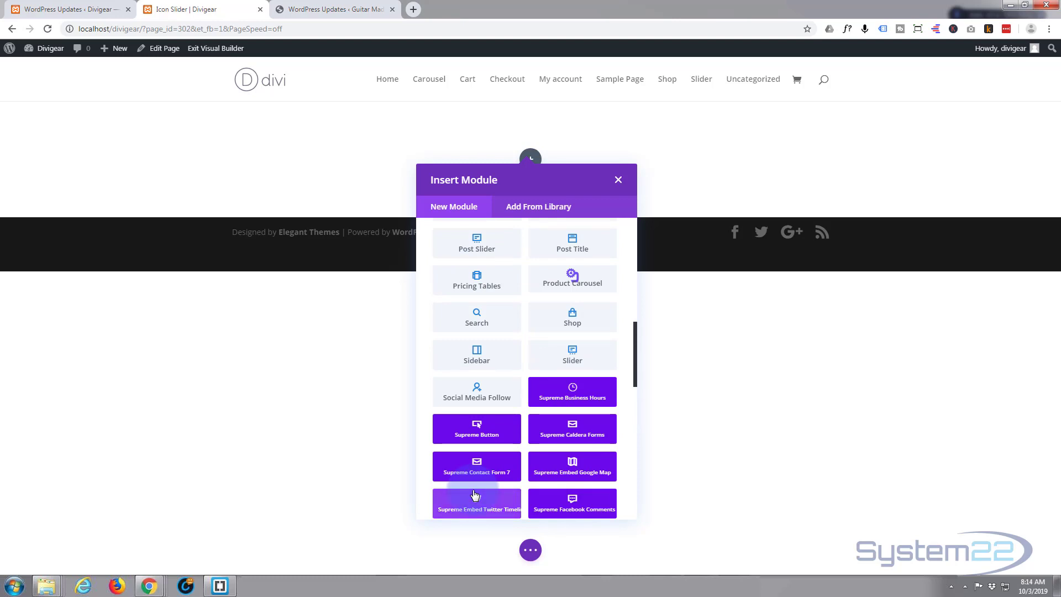
scroll(474, 495, "up", 2)
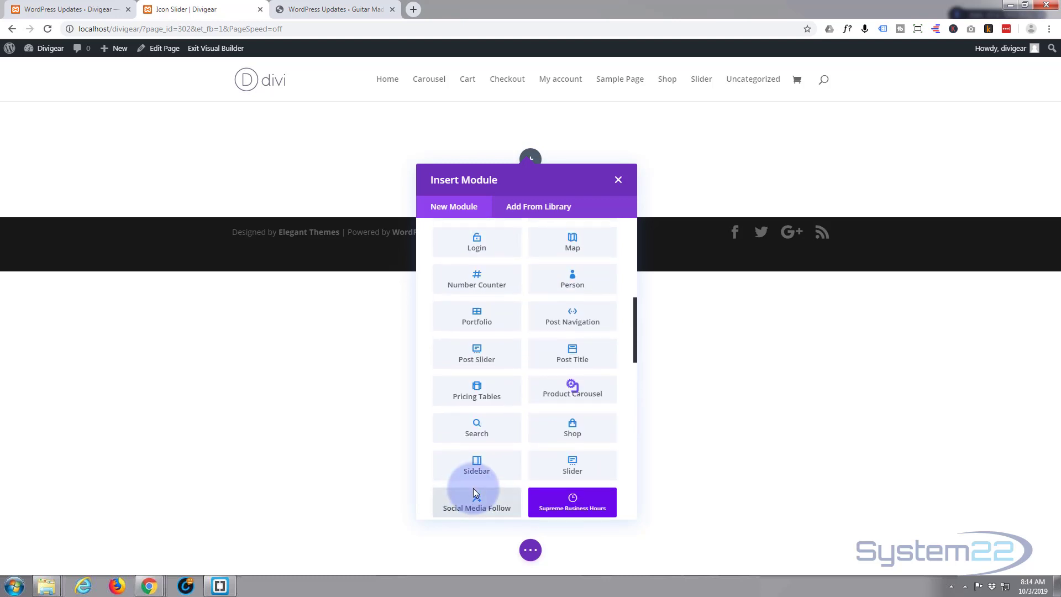
scroll(475, 493, "up", 1)
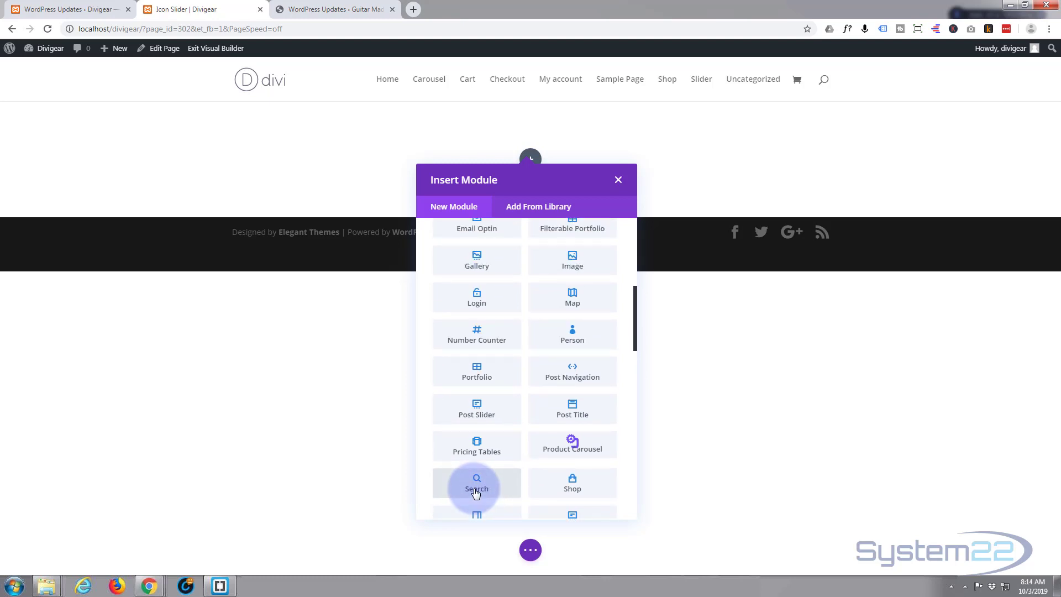
scroll(476, 492, "up", 2)
scroll(476, 492, "up", 1)
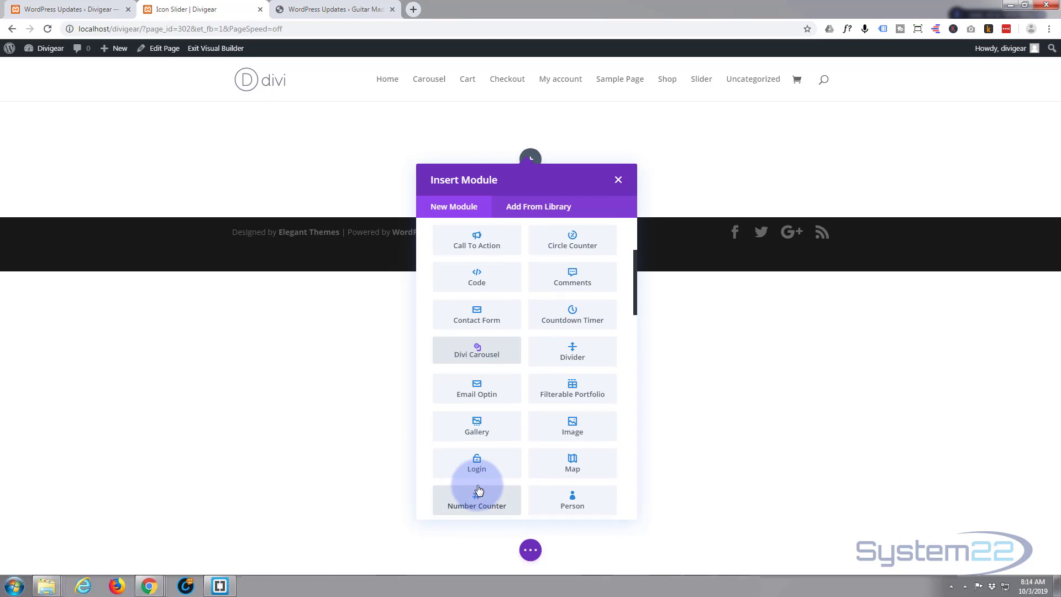
Step: Insert a Divi Carousel module and add an item with the title "Services" and the subtitle "World Class"
left_click(484, 351)
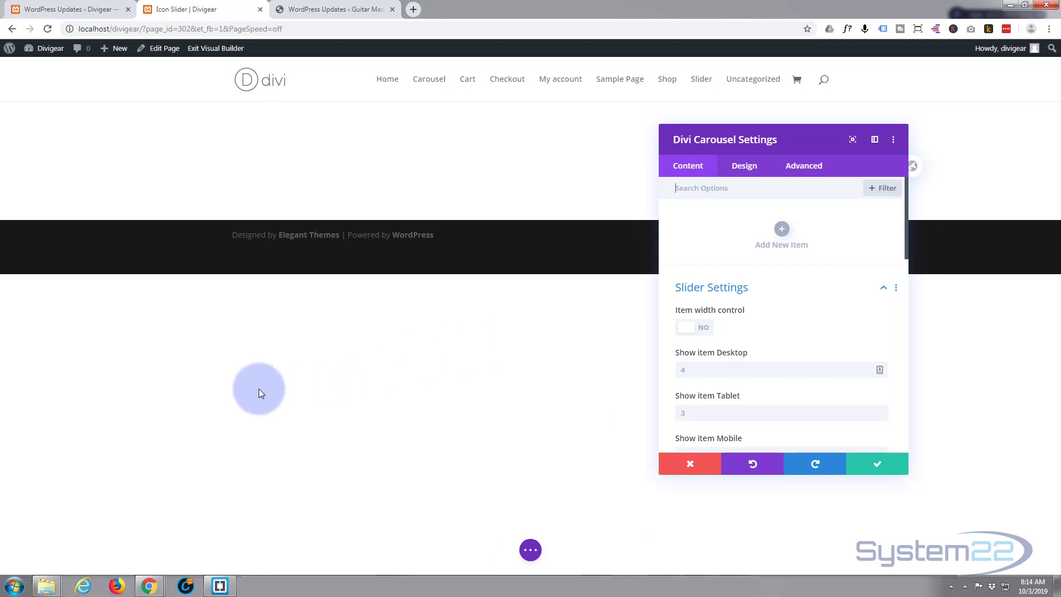
left_click(781, 229)
left_click(707, 251)
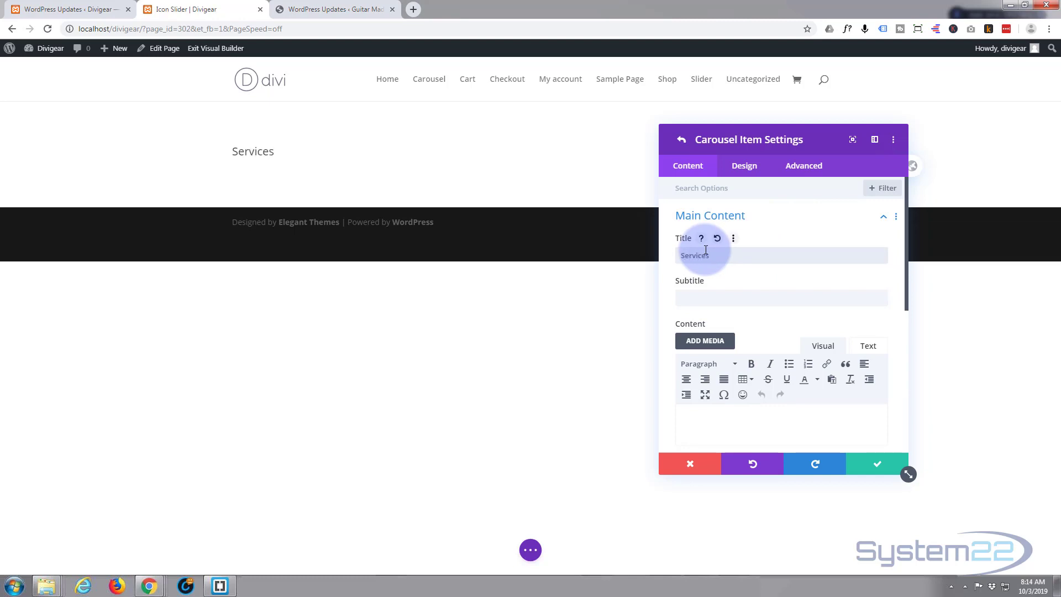
left_click(683, 298)
type("World Class")
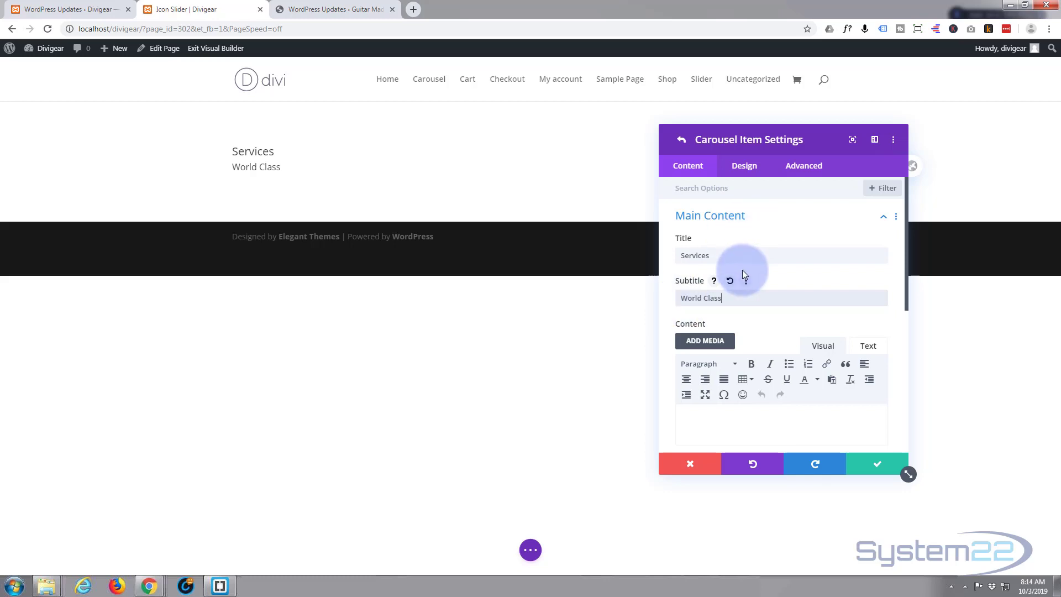
Step: Enable Use Icon in the image settings of the Services carousel item
scroll(736, 329, "down", 2)
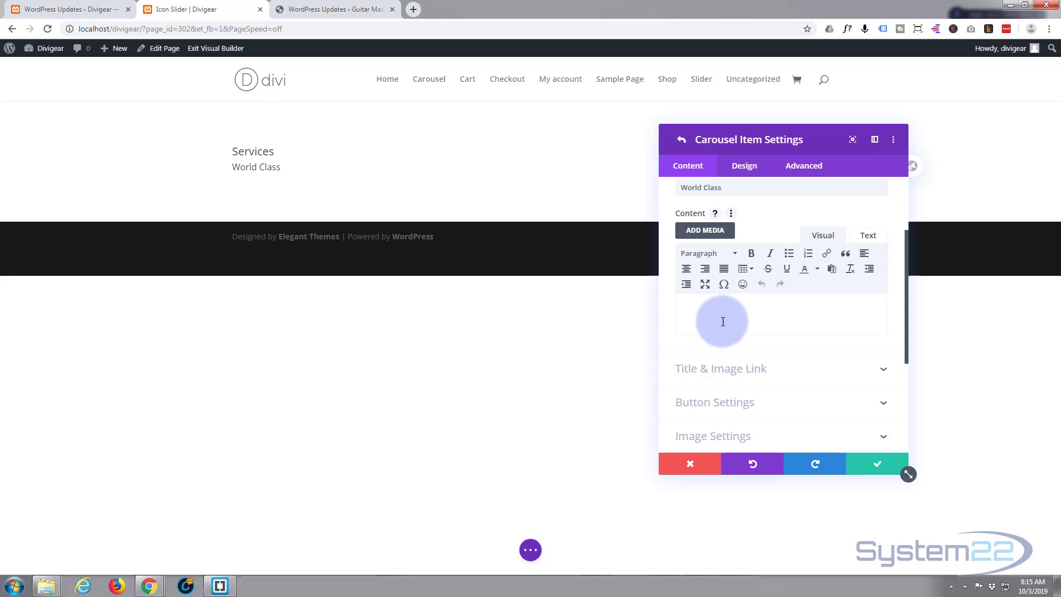
scroll(719, 313, "up", 1)
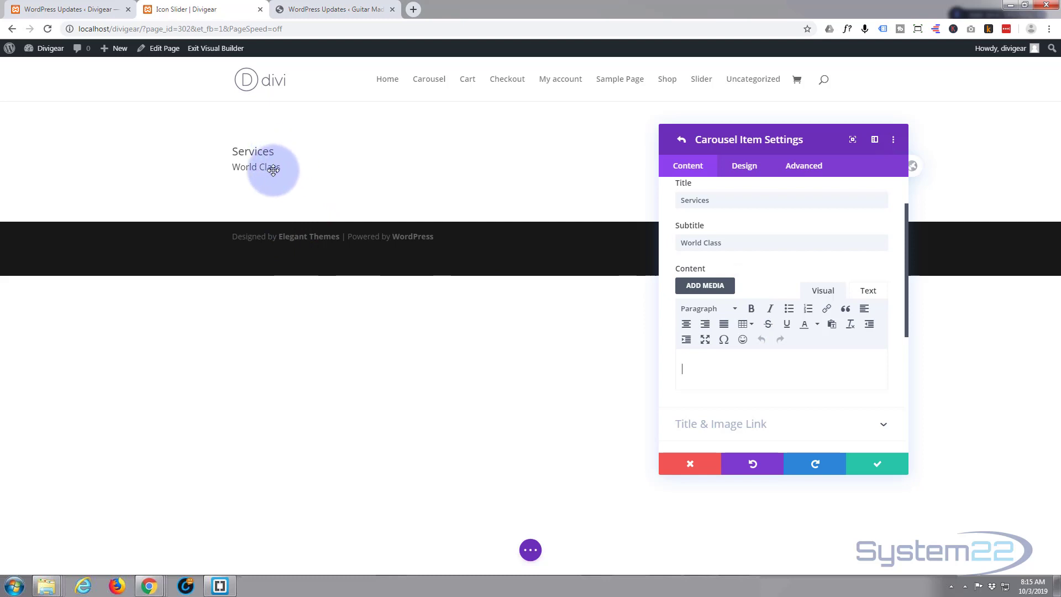
scroll(754, 334, "down", 1)
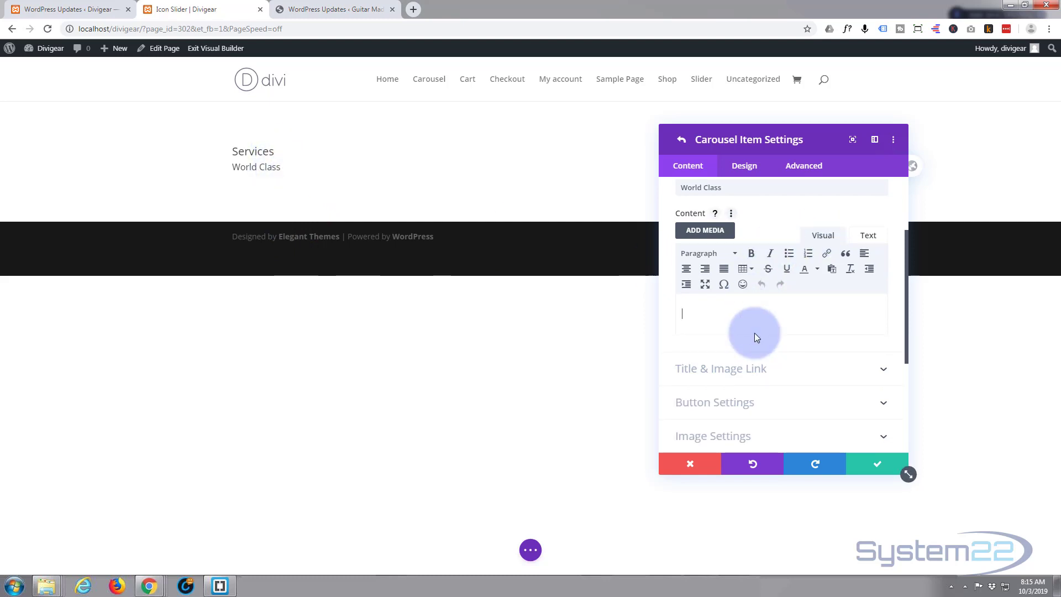
scroll(754, 333, "down", 1)
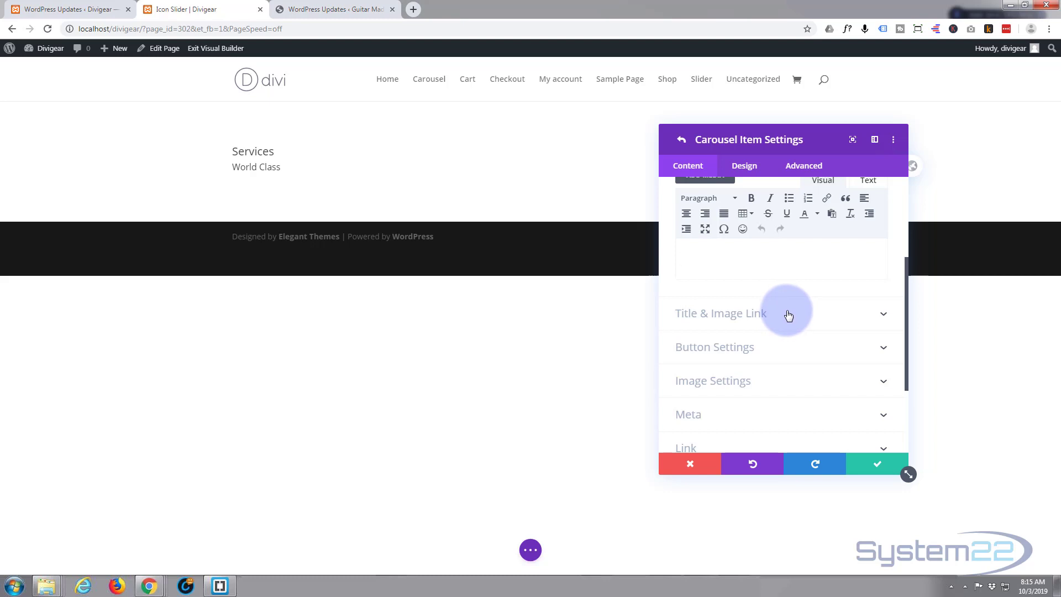
scroll(788, 314, "down", 1)
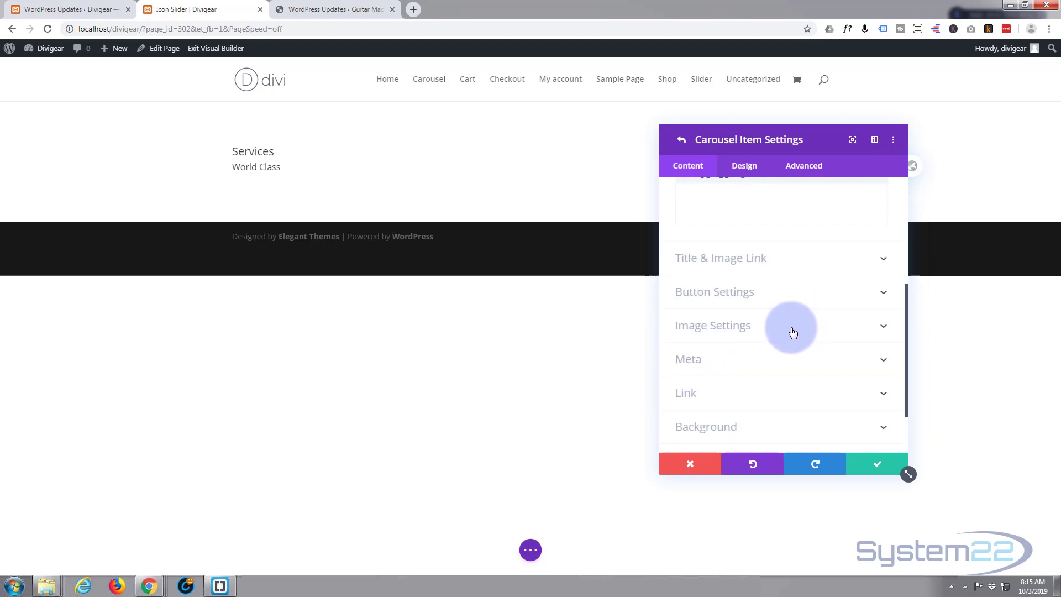
left_click(793, 331)
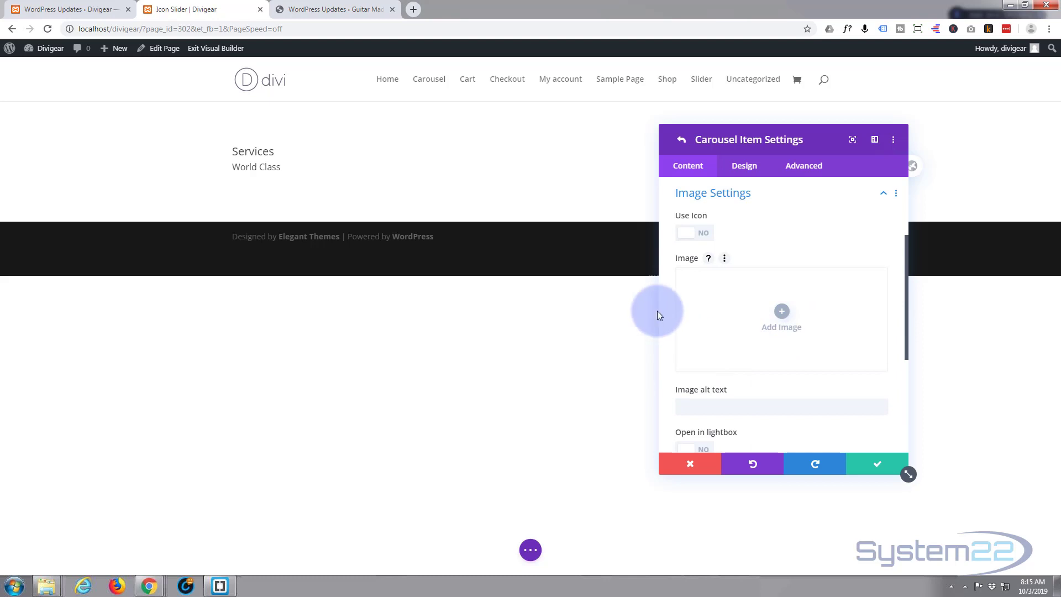
mouse_move(677, 217)
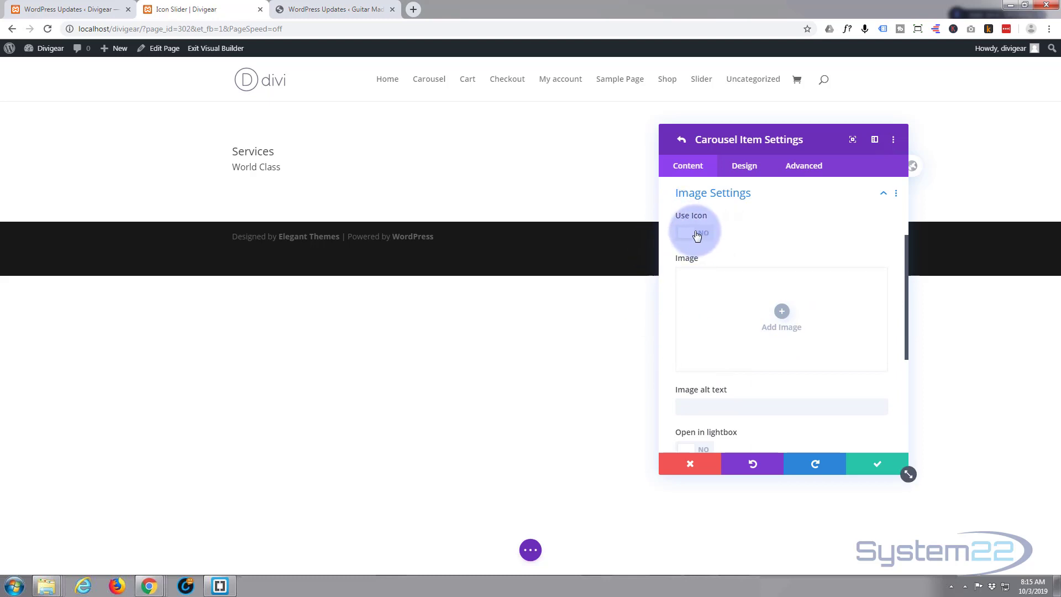
left_click(695, 234)
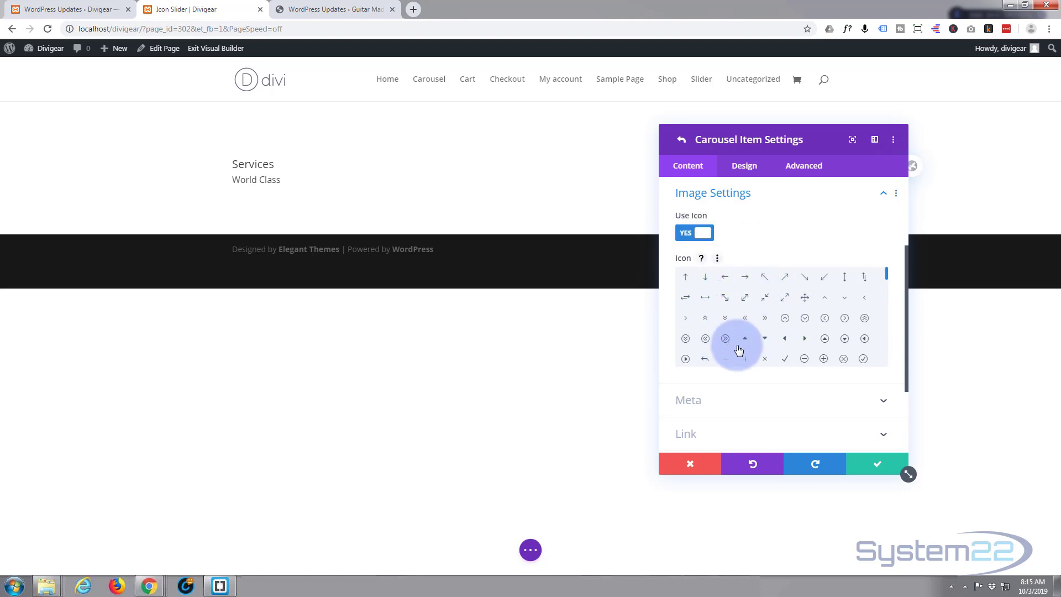
Step: Choose the crossed wrench and screwdriver icon for the Services item, and save both the item and the carousel module
scroll(760, 326, "down", 5)
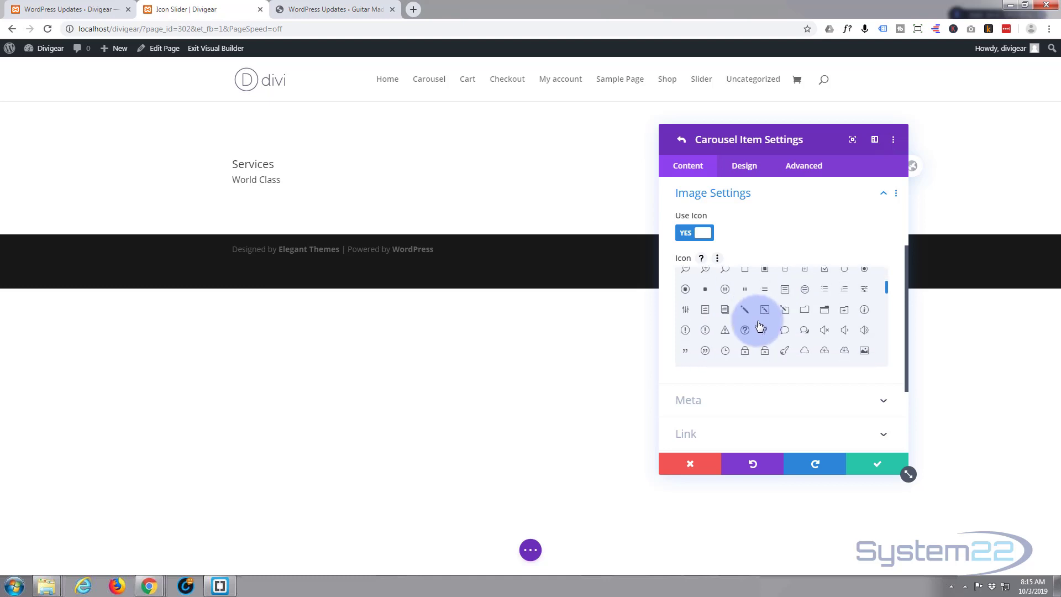
scroll(759, 326, "down", 2)
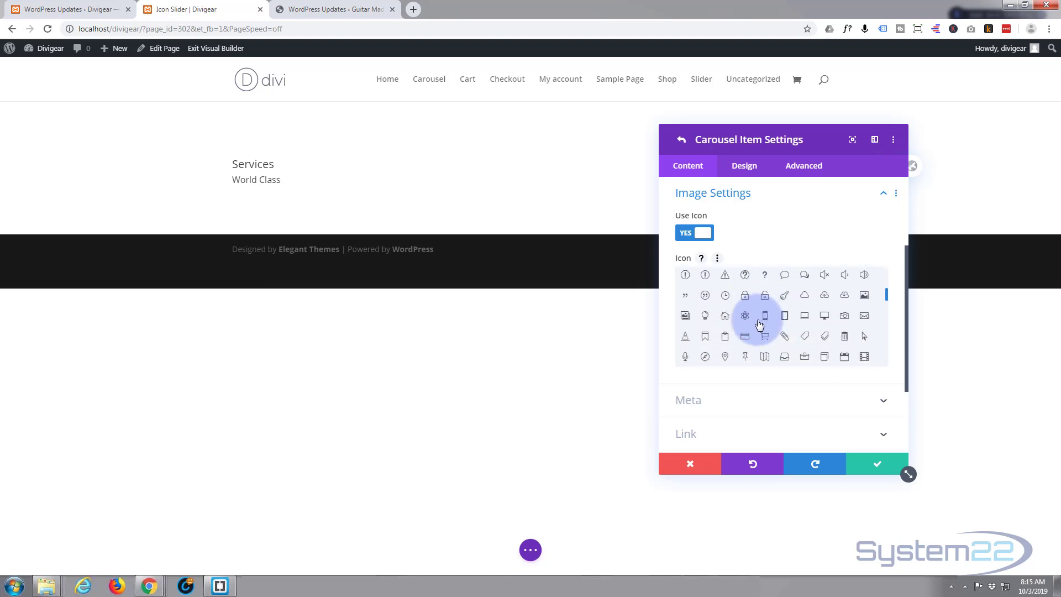
scroll(760, 325, "down", 2)
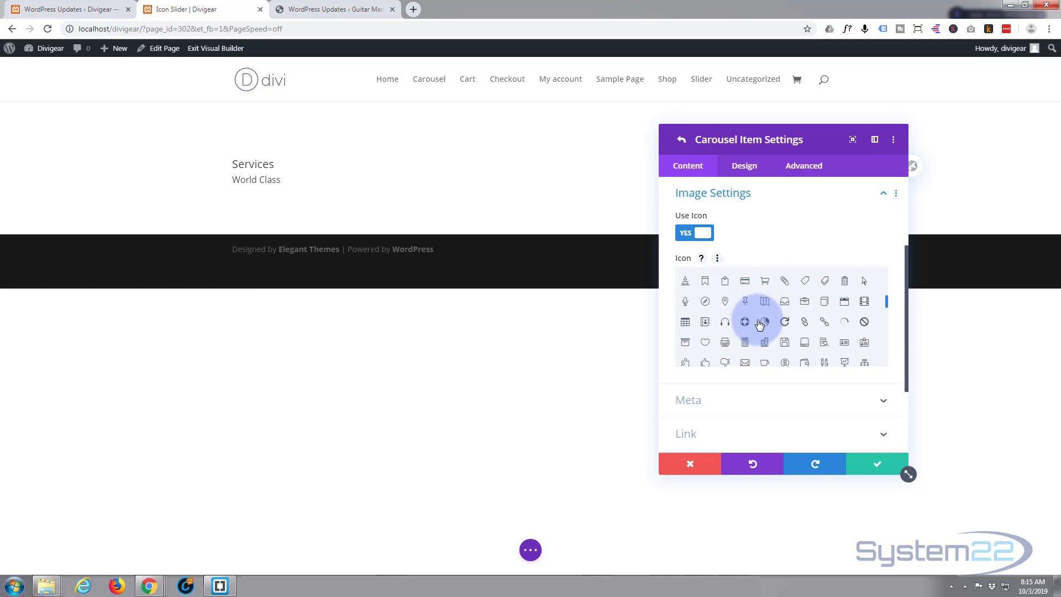
scroll(759, 324, "down", 2)
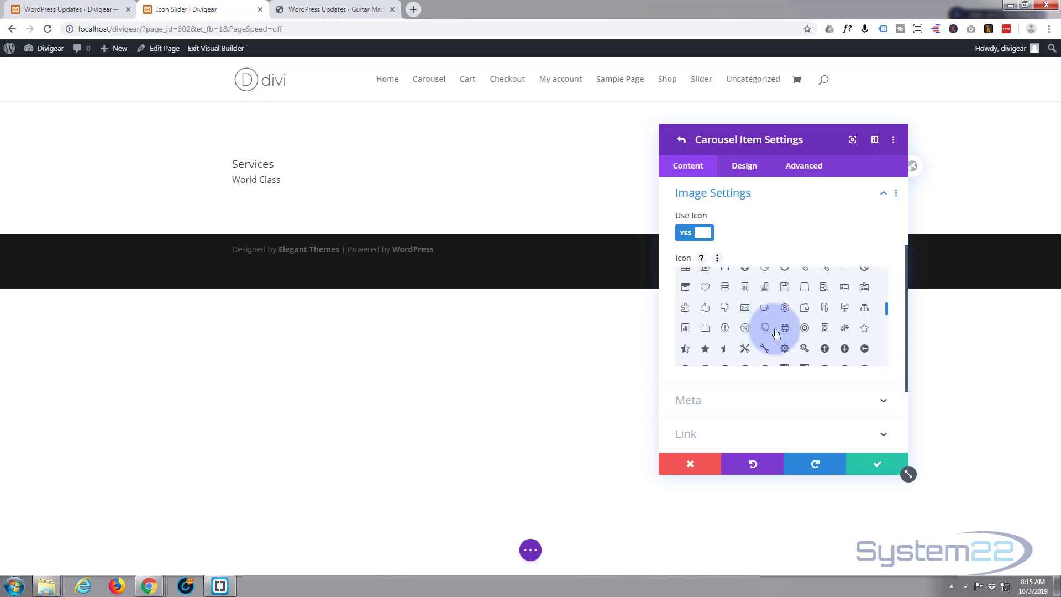
left_click(744, 348)
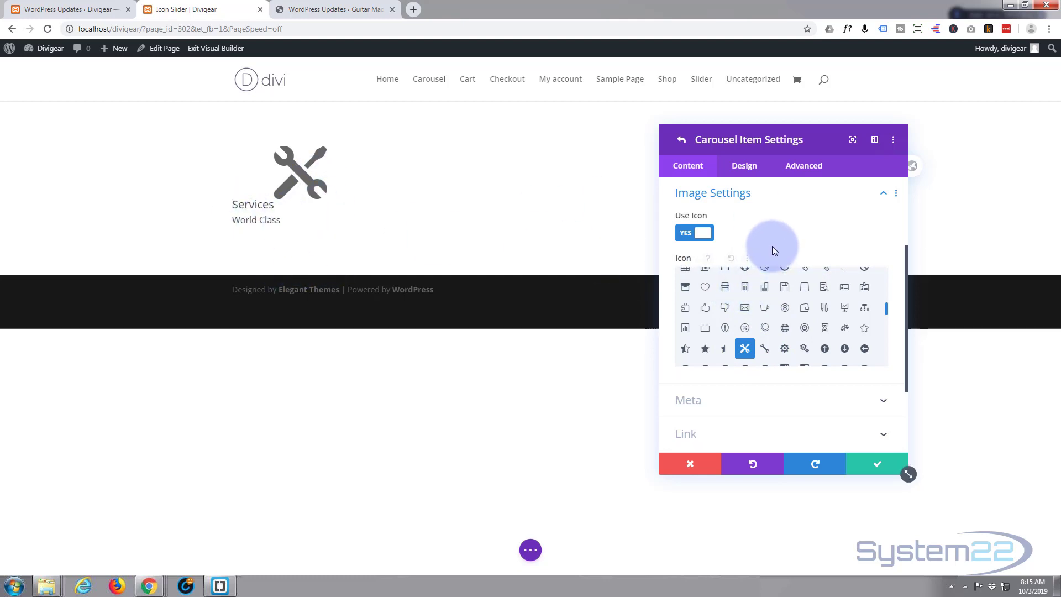
scroll(774, 245, "down", 2)
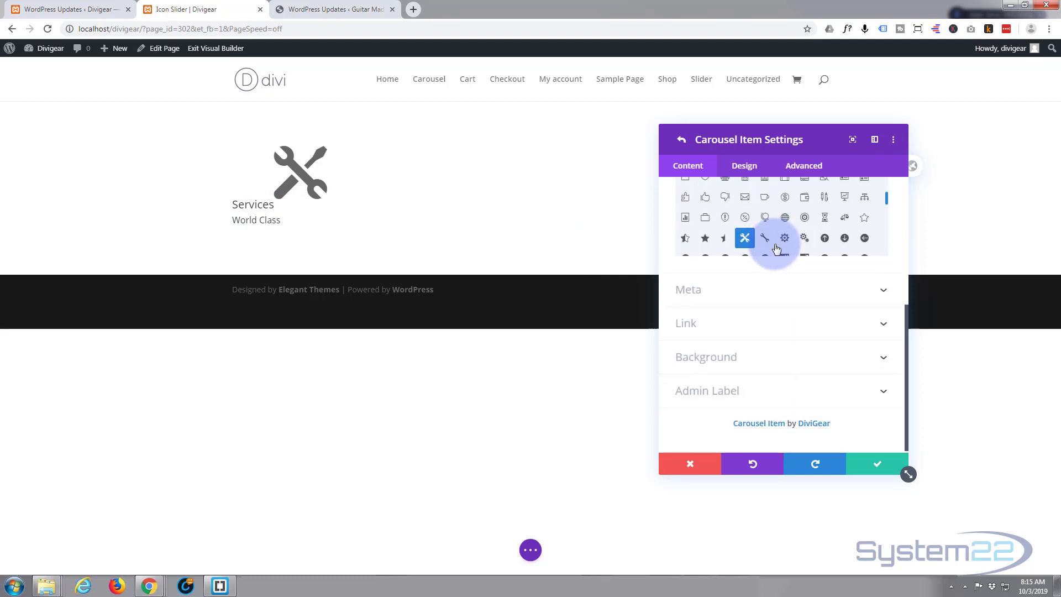
scroll(776, 249, "up", 1)
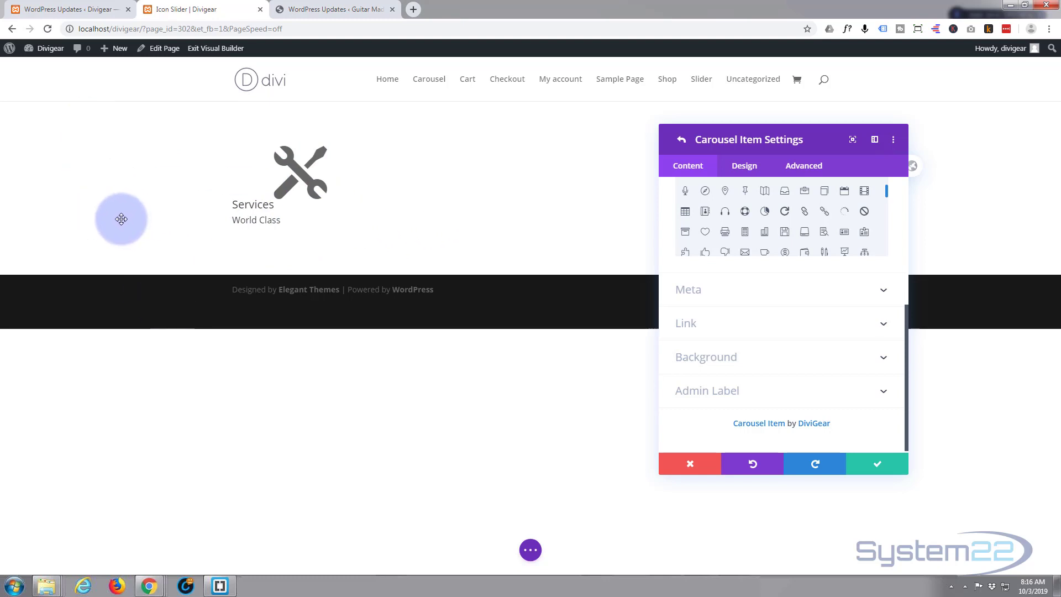
left_click(878, 466)
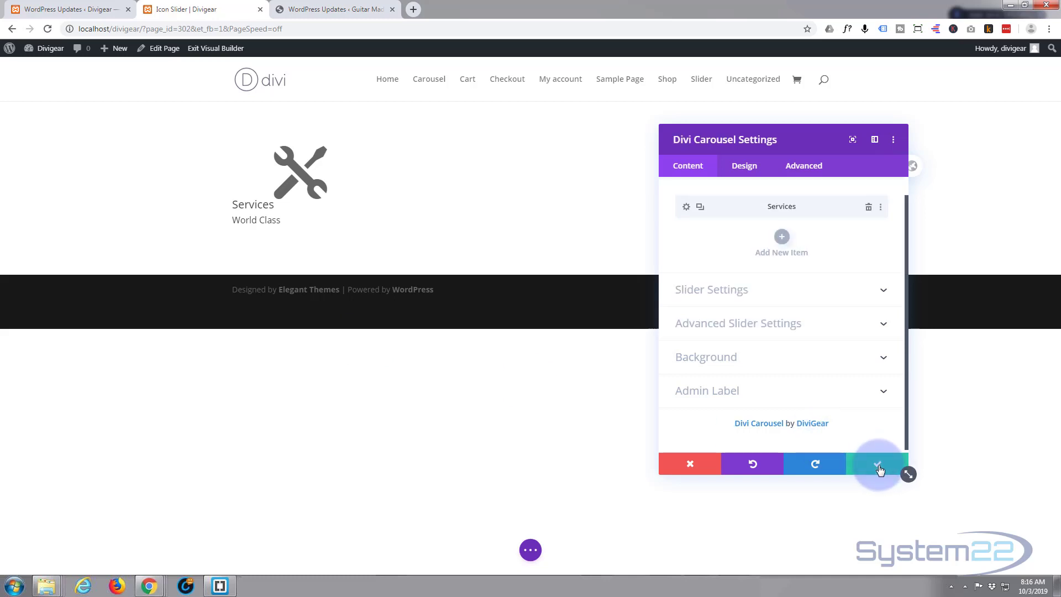
left_click(880, 465)
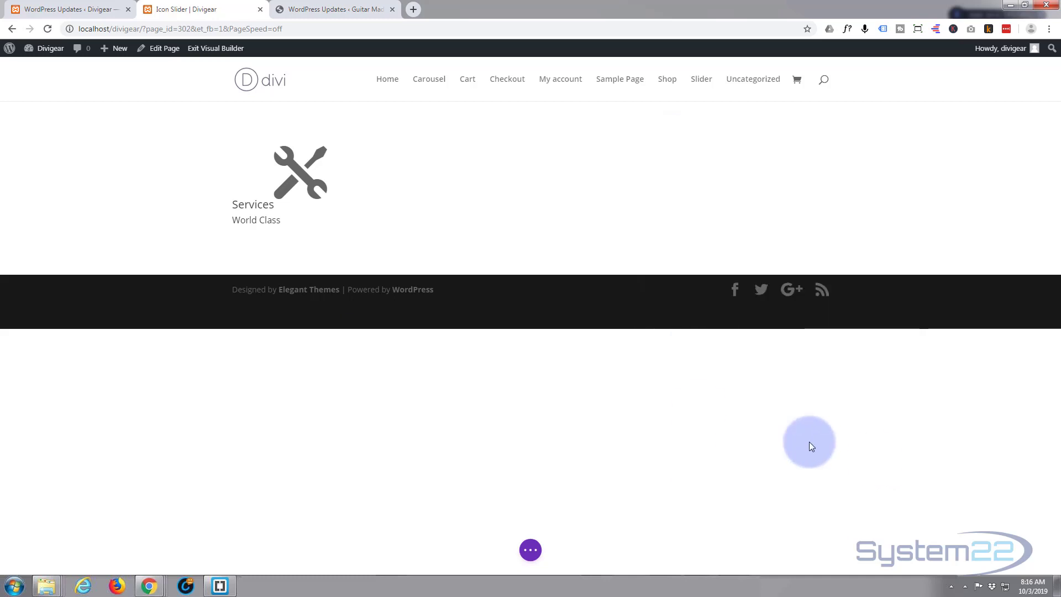
Step: Set the background color of the section containing the carousel to black
mouse_move(54, 148)
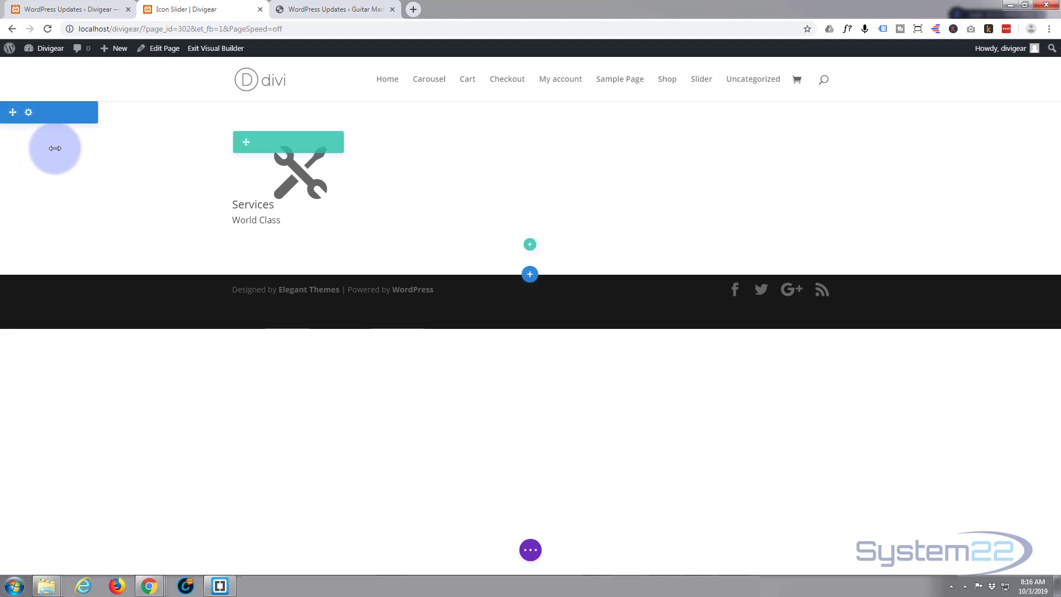
left_click(29, 113)
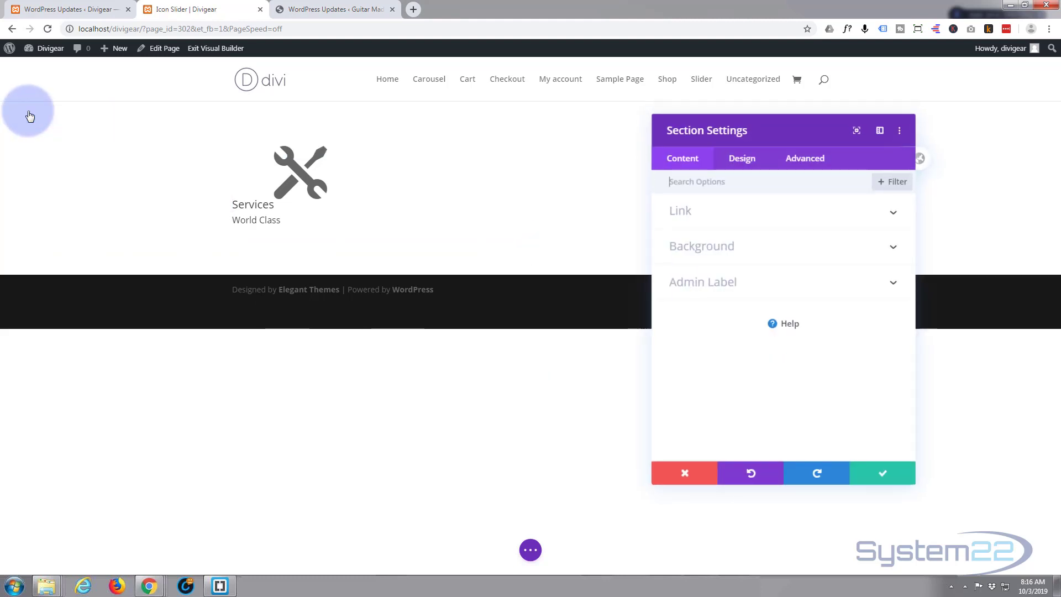
left_click(843, 254)
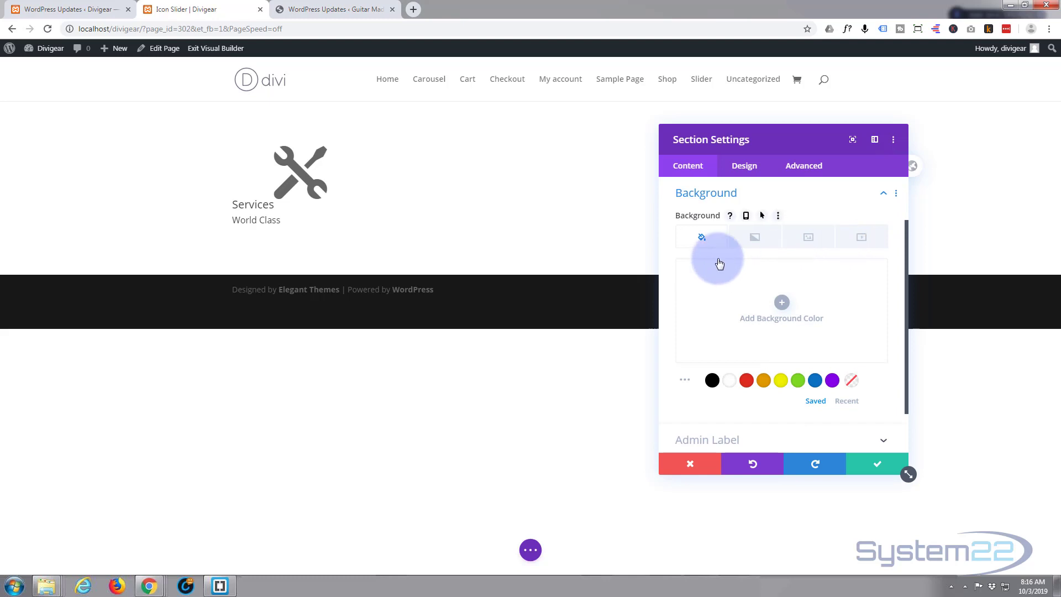
left_click(711, 381)
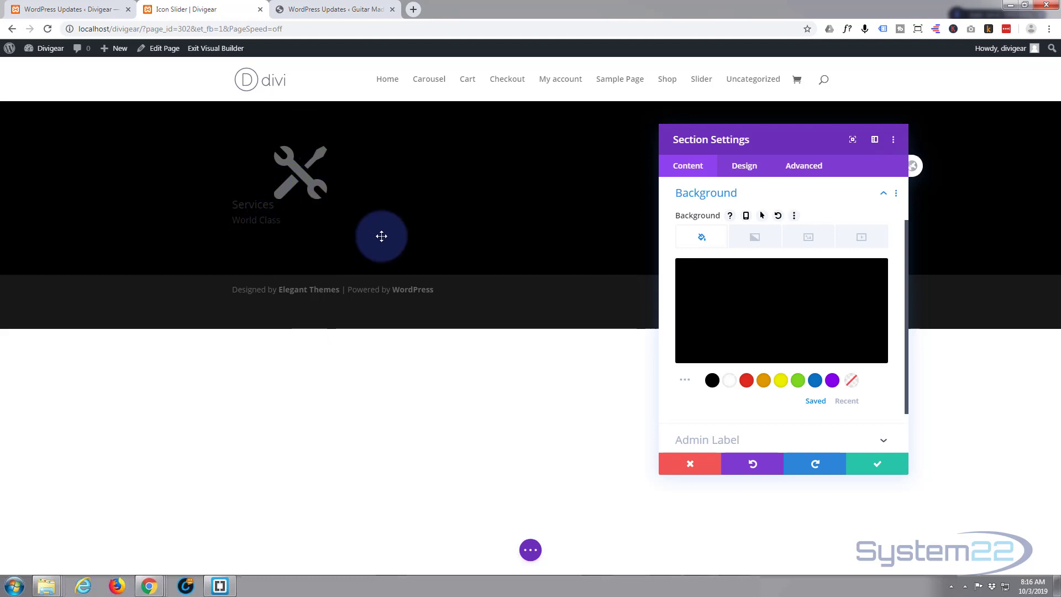
Step: Set the section's background image to the media library photo of a laptop displaying a food website
left_click(809, 238)
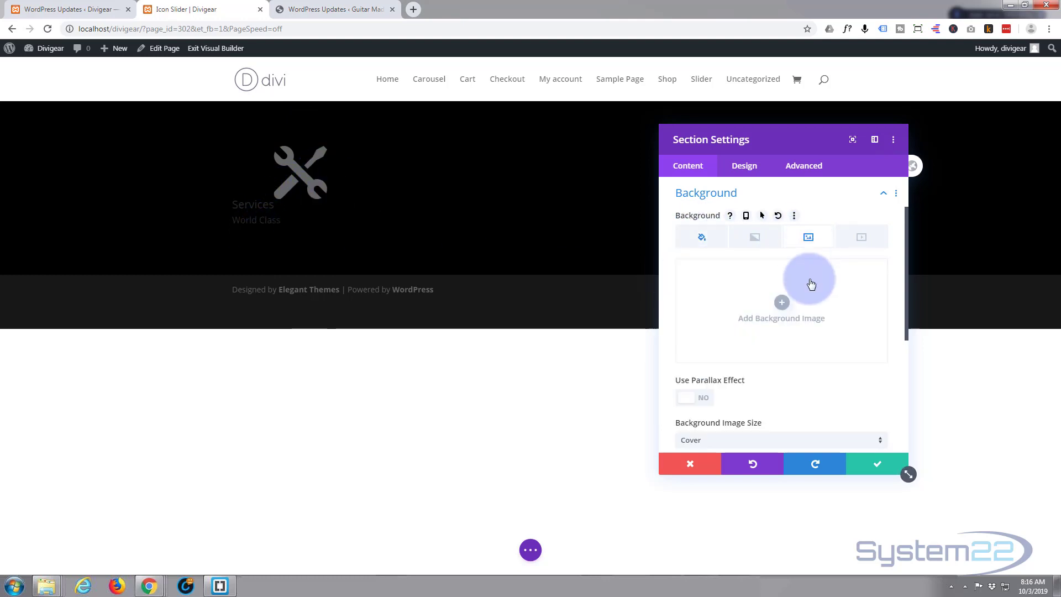
left_click(782, 303)
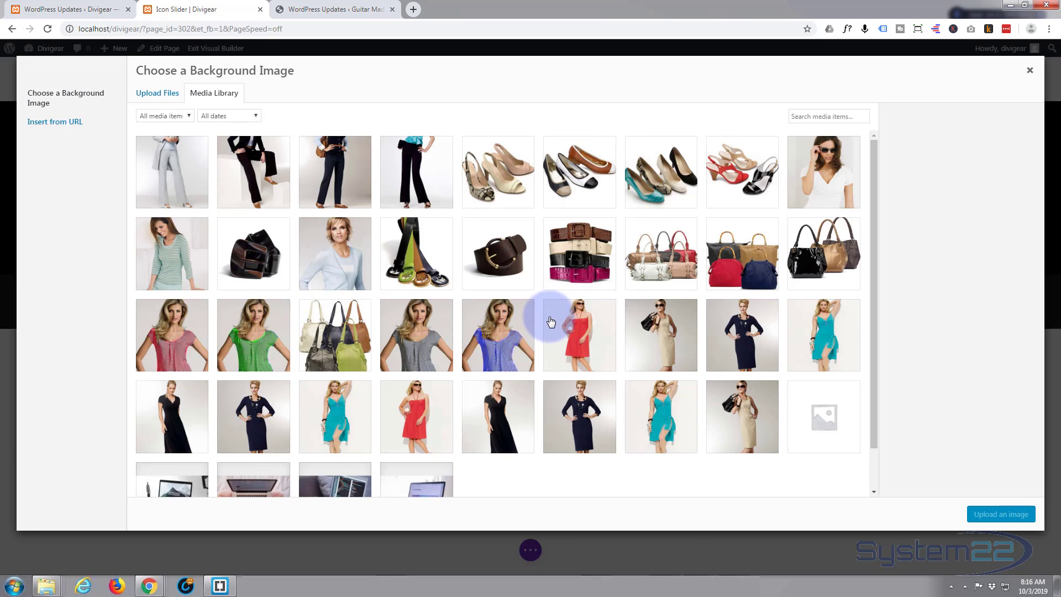
scroll(567, 226, "down", 1)
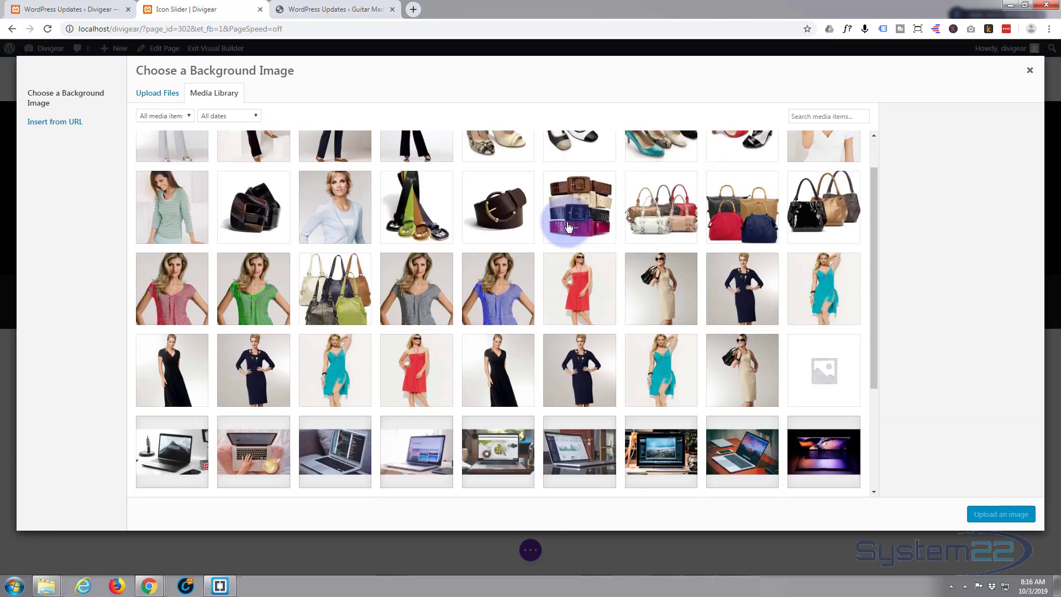
scroll(567, 226, "down", 2)
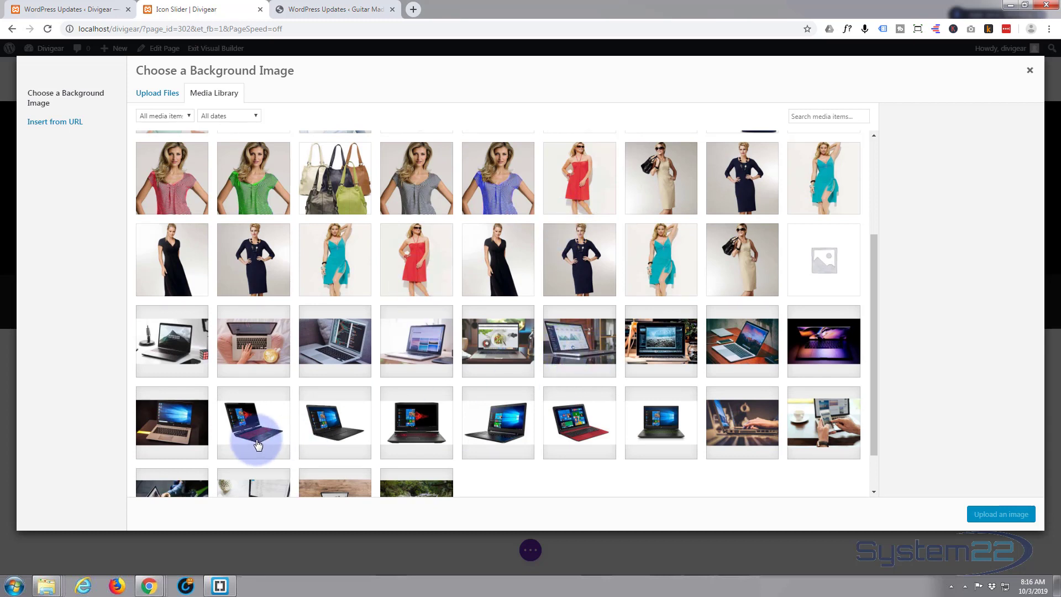
left_click(506, 351)
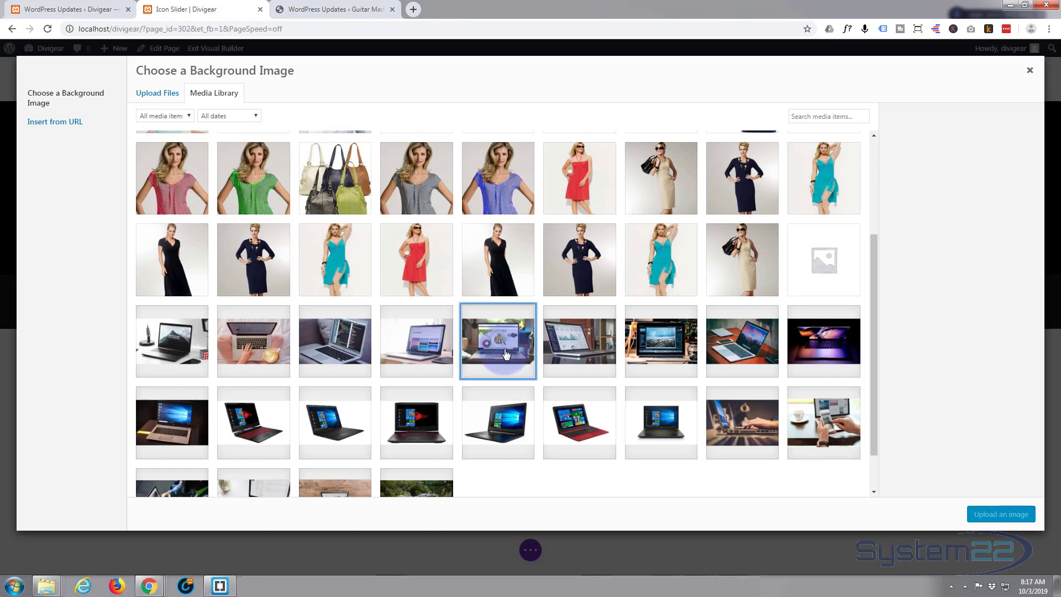
left_click(989, 514)
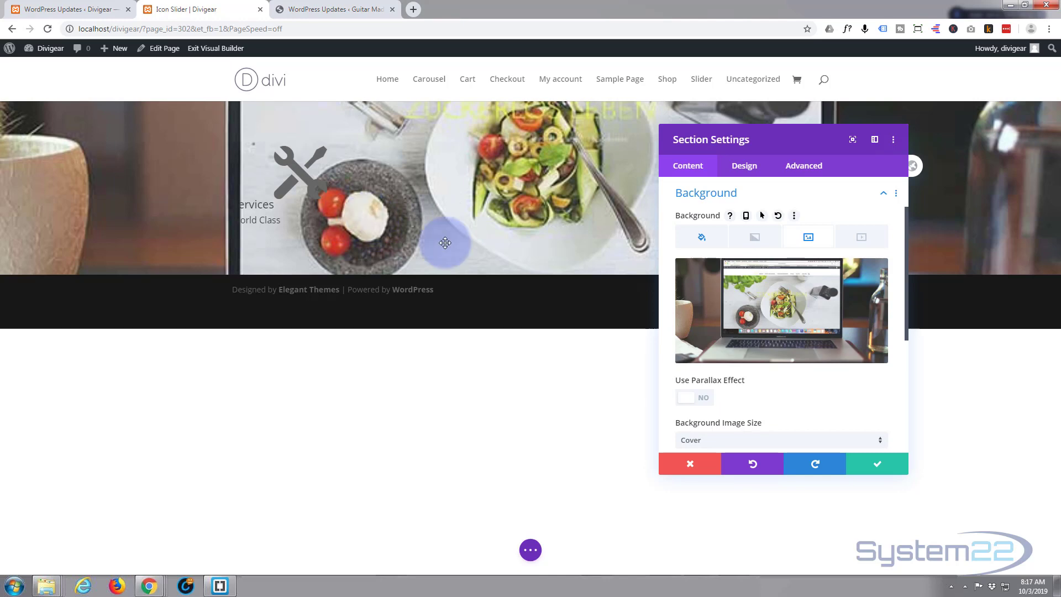
Step: Replace the section's background image with p5.jpg, the laptop showing a chart dashboard, from the media library
left_click(792, 321)
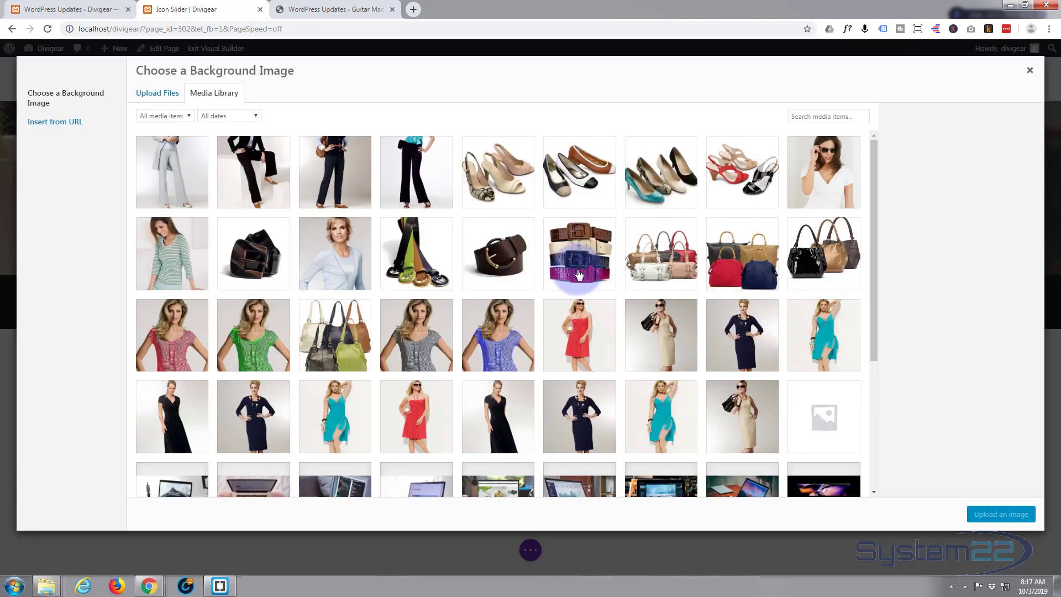
scroll(665, 399, "down", 3)
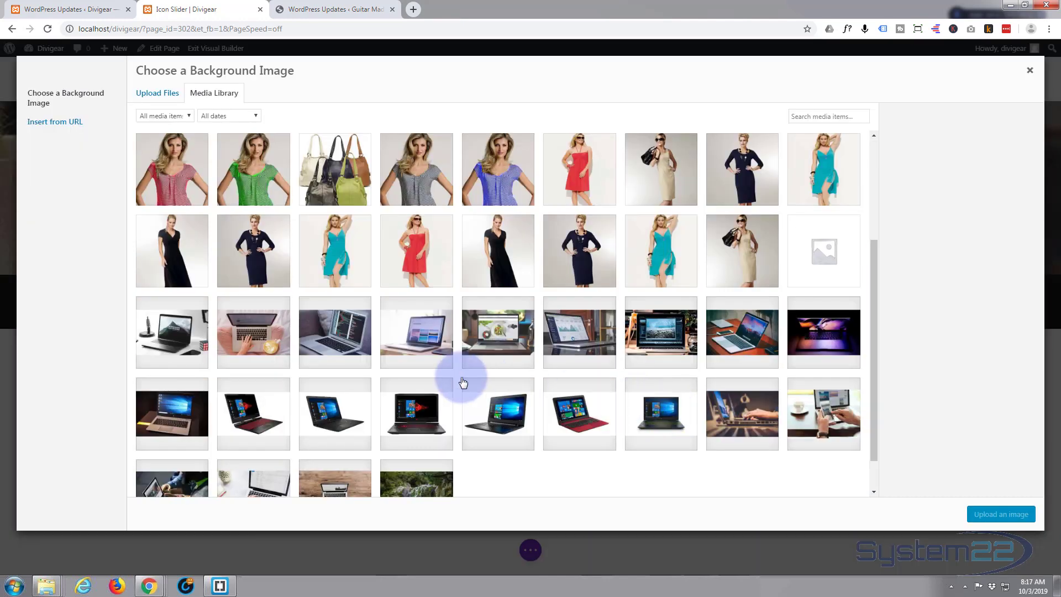
left_click(596, 341)
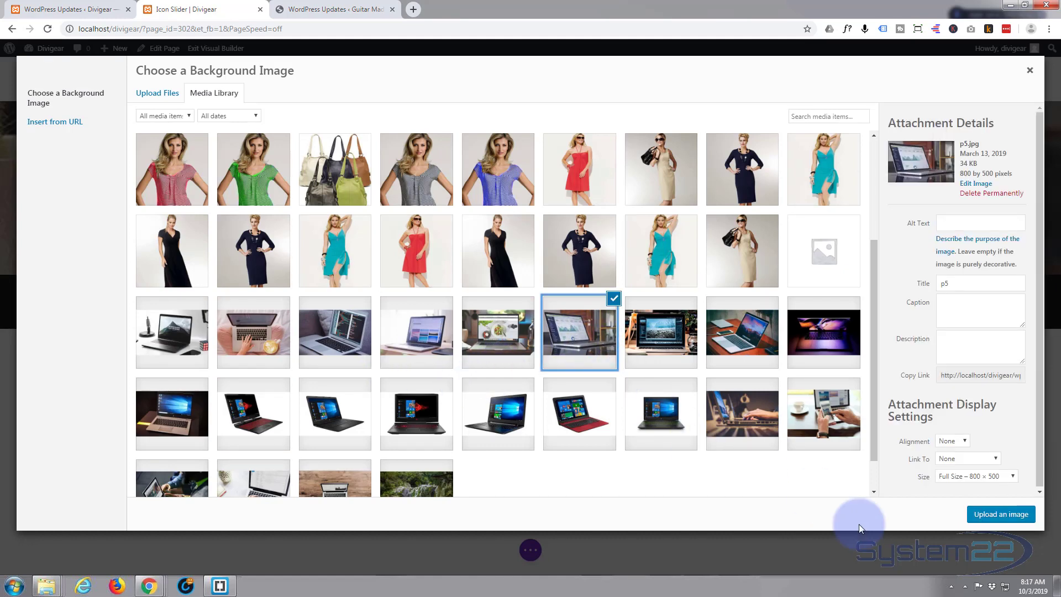
left_click(989, 514)
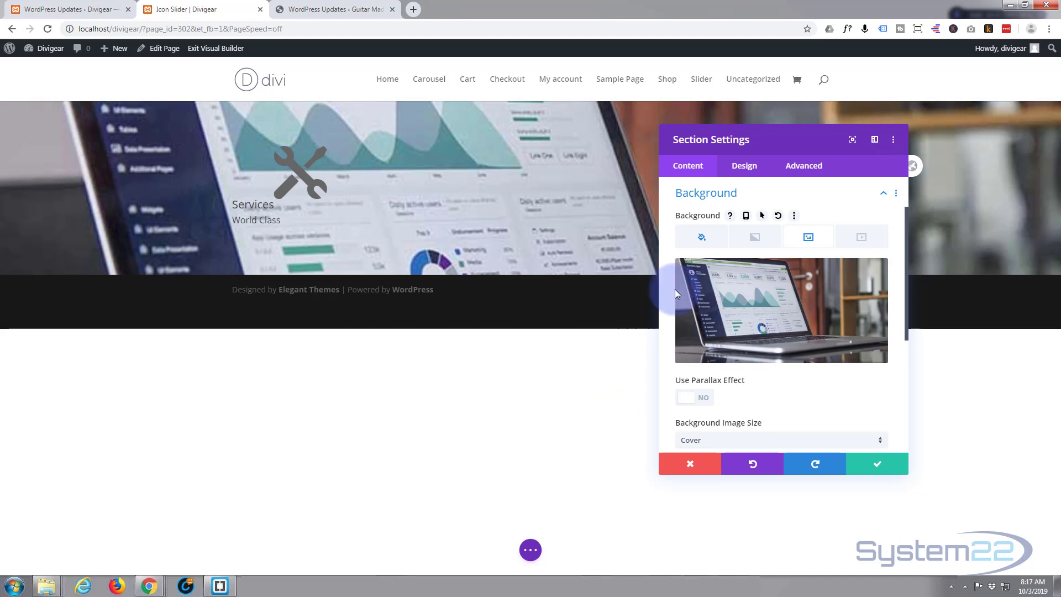
Step: Set the section's background image blend to Multiply
left_click(700, 237)
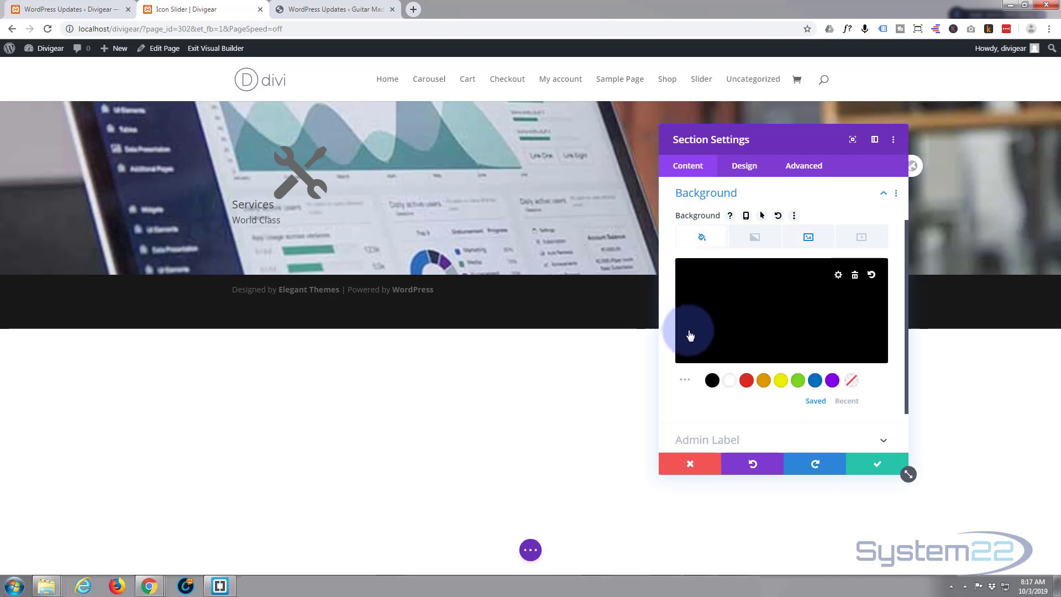
left_click(814, 238)
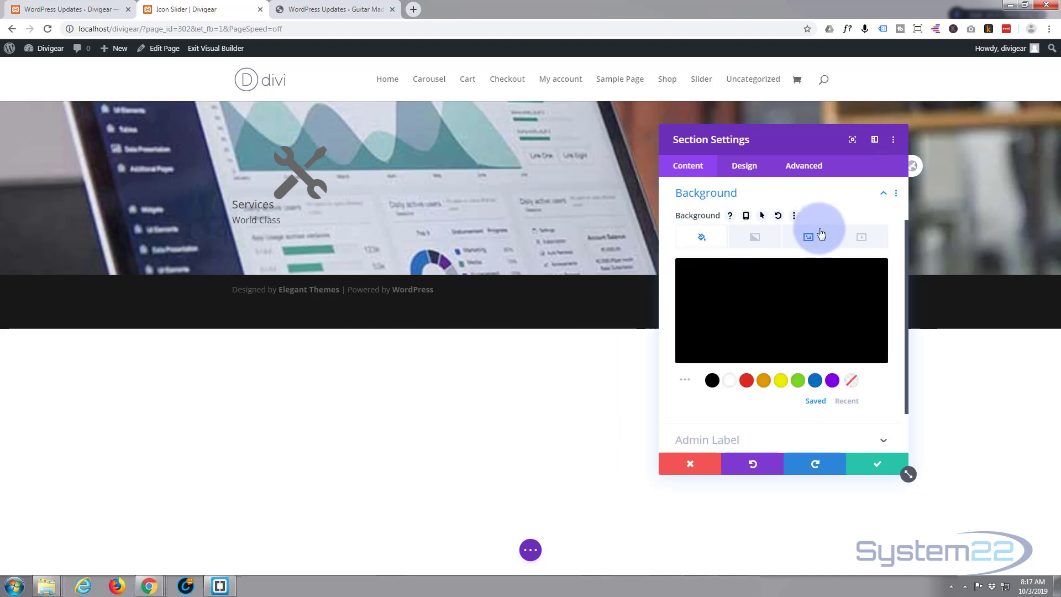
scroll(816, 290, "down", 3)
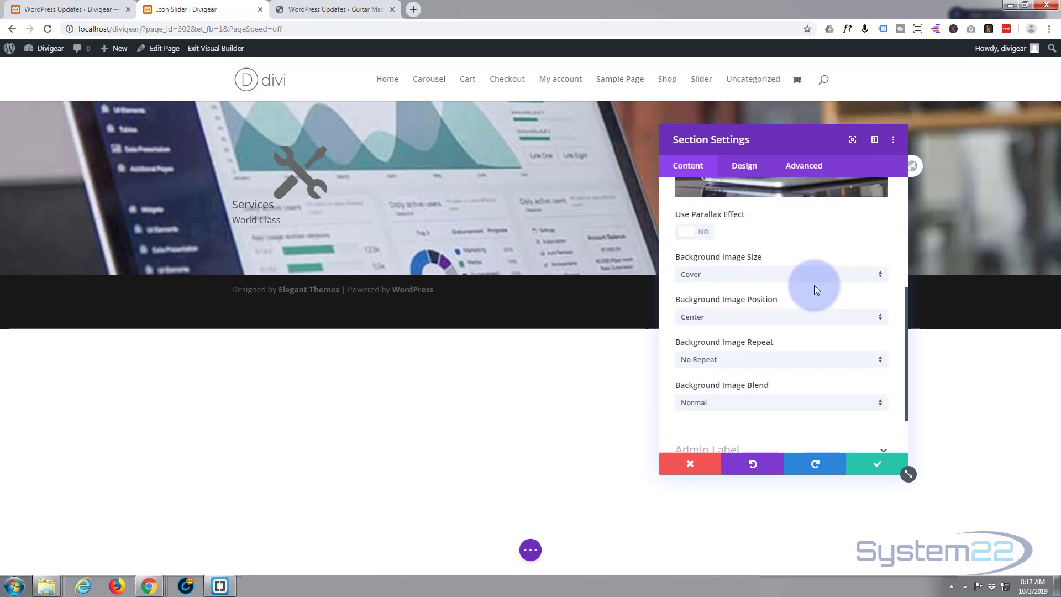
scroll(815, 287, "down", 1)
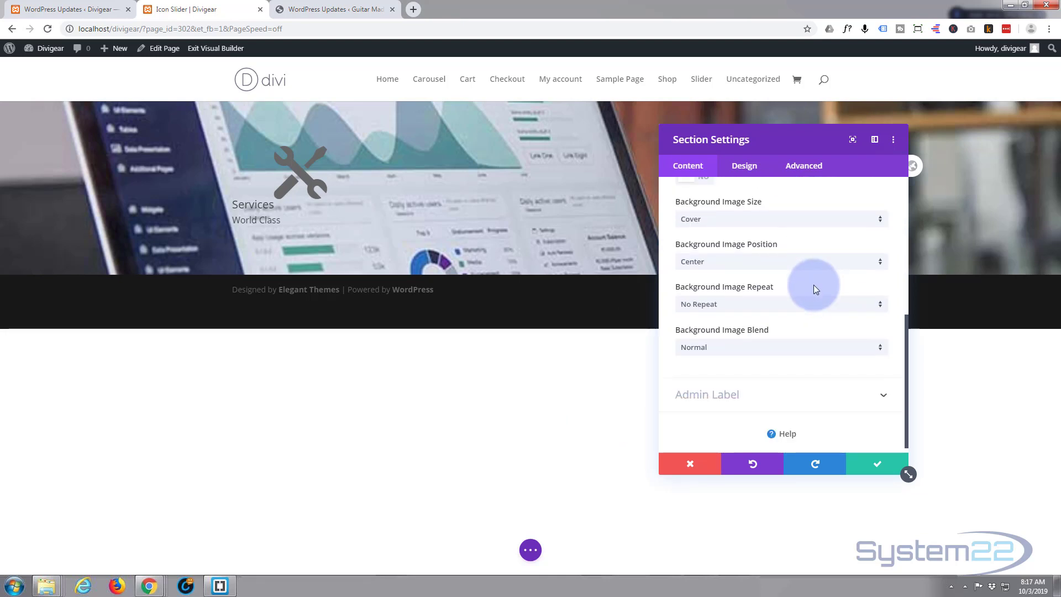
left_click(873, 347)
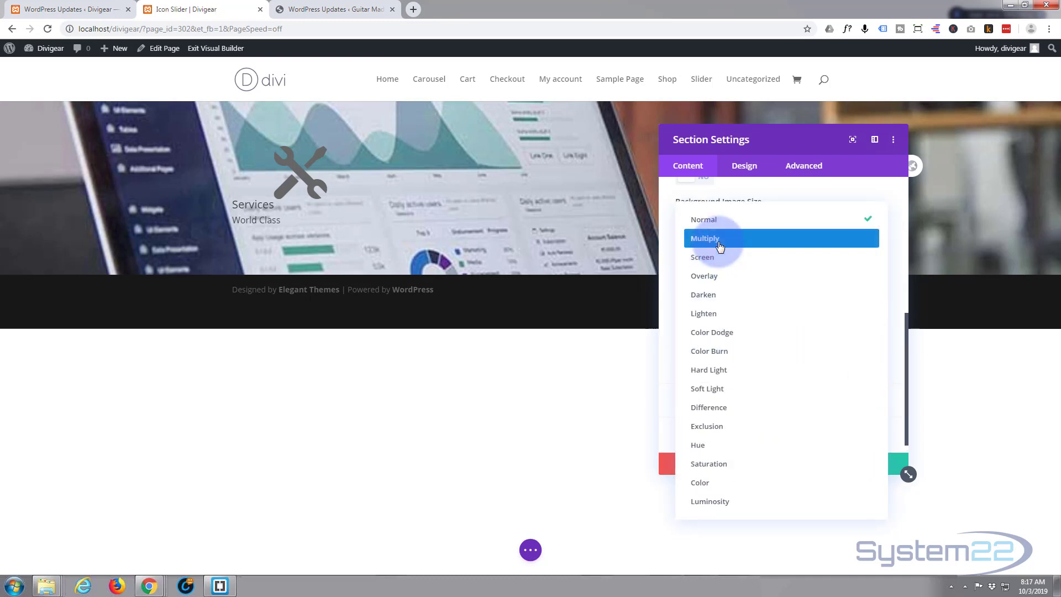
left_click(720, 243)
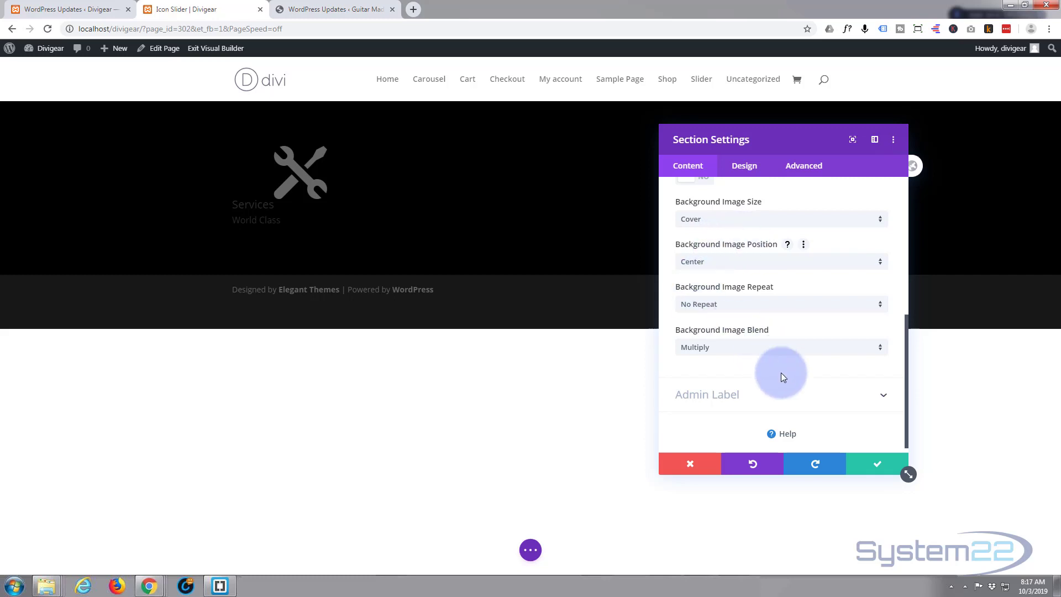
Step: Reduce the opacity of the section's black background color to rgba(0,0,0,0.66) and save the section settings
scroll(790, 406, "up", 2)
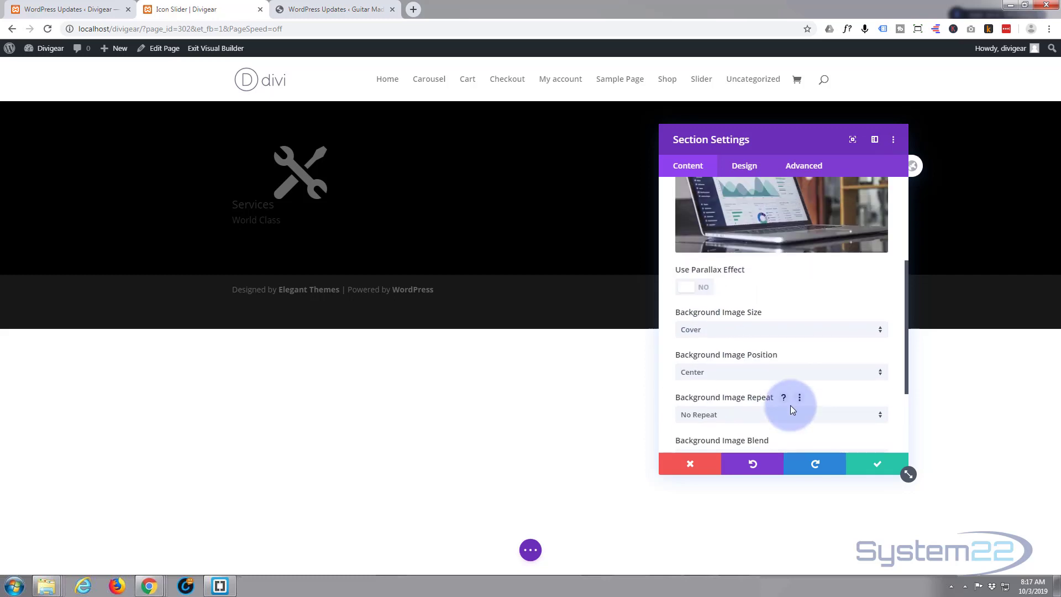
scroll(790, 406, "up", 2)
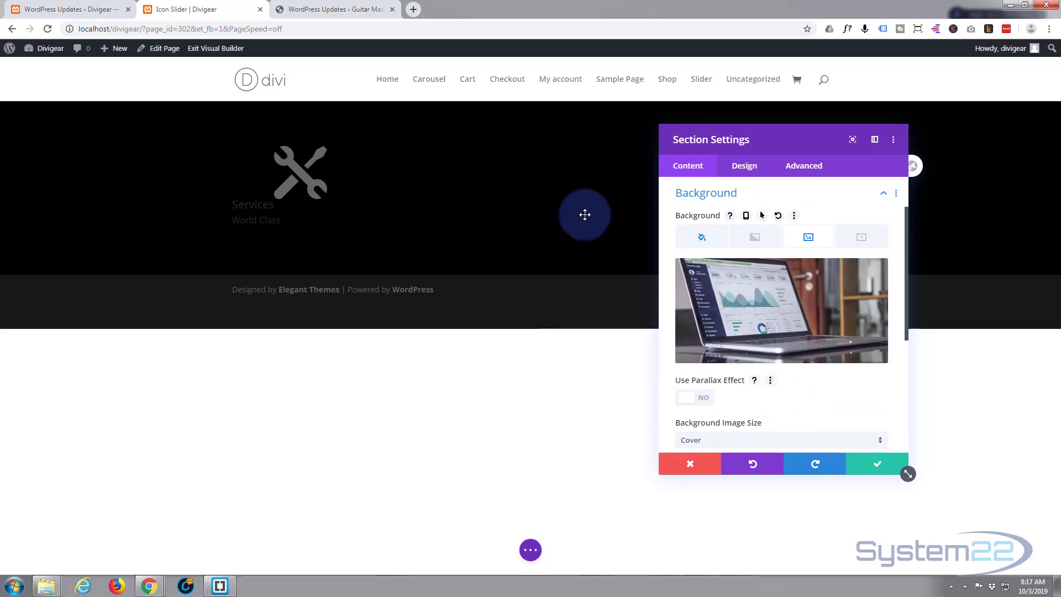
left_click(699, 237)
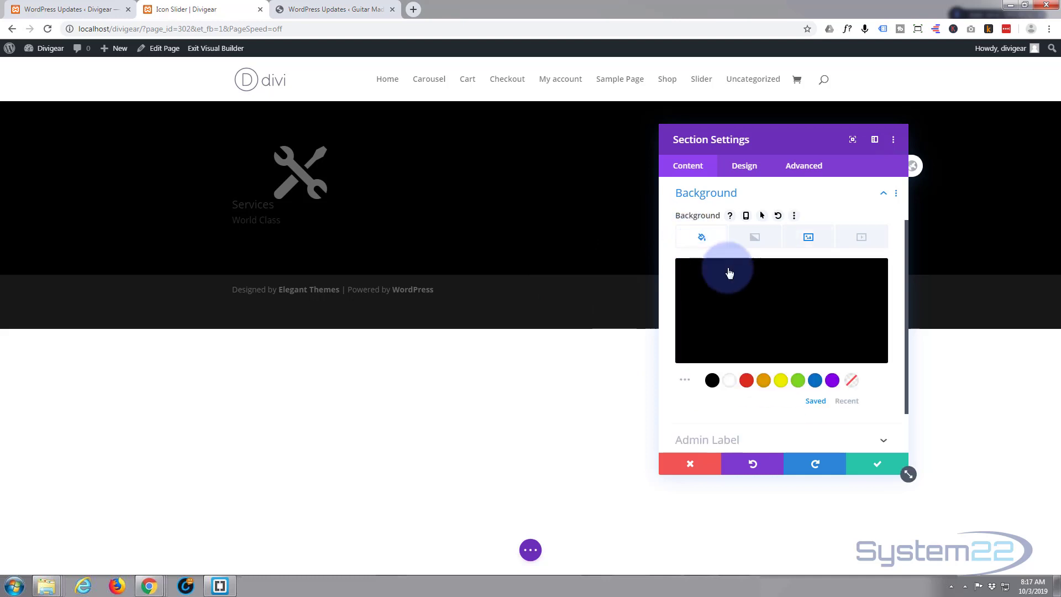
left_click(746, 295)
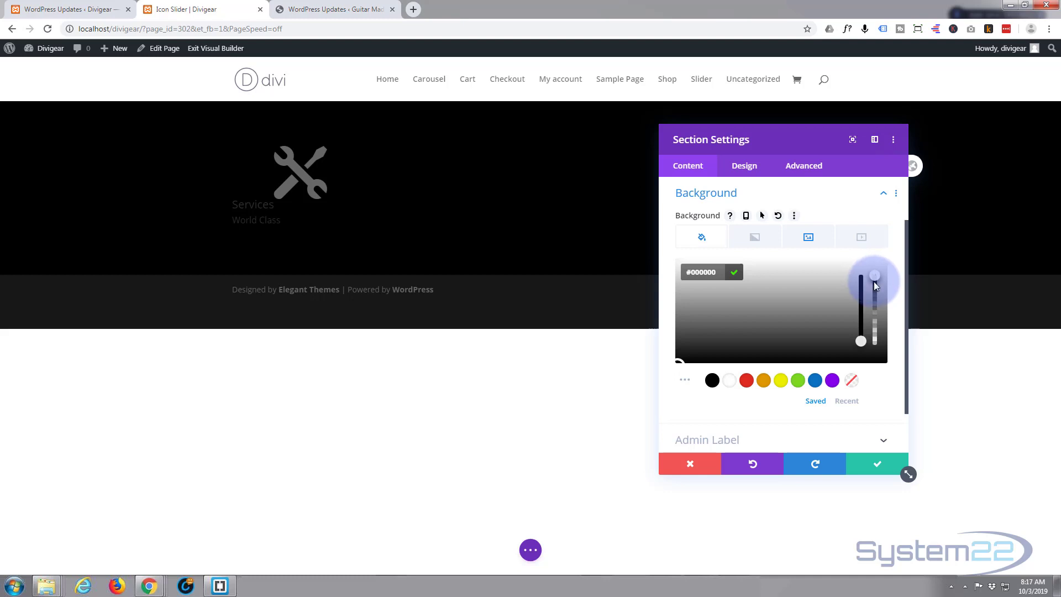
left_click_drag(874, 285, 877, 307)
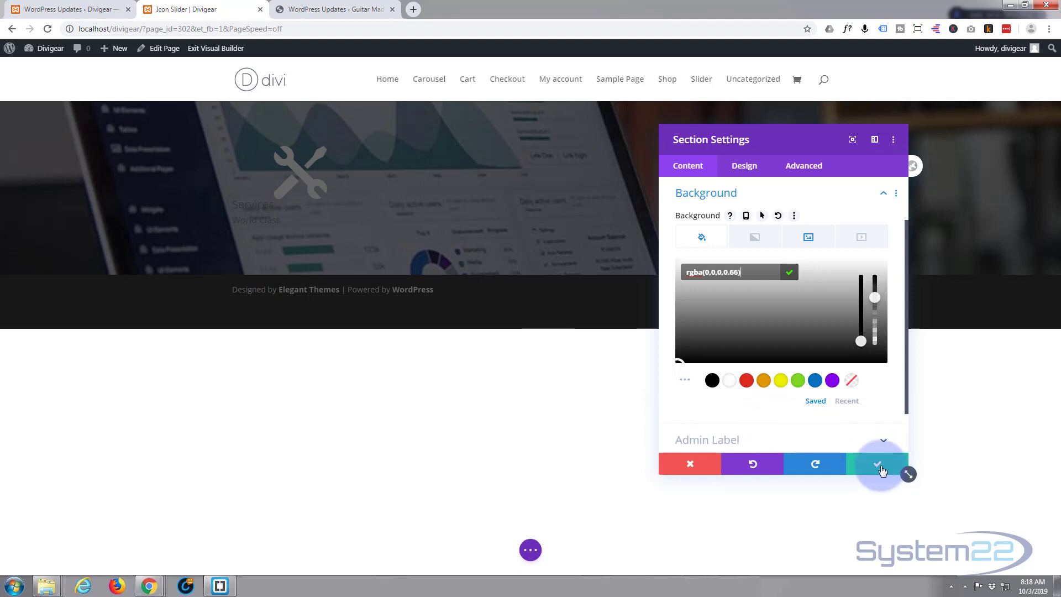
left_click(879, 469)
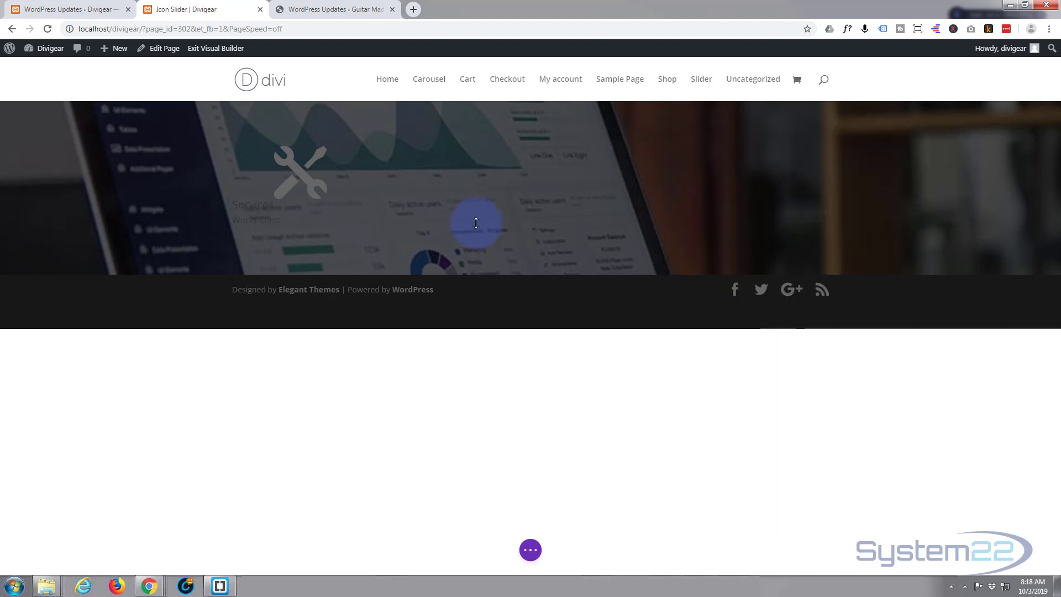
Step: Set the icon color of the Services item in the carousel module to white (#ffffff)
mouse_move(353, 199)
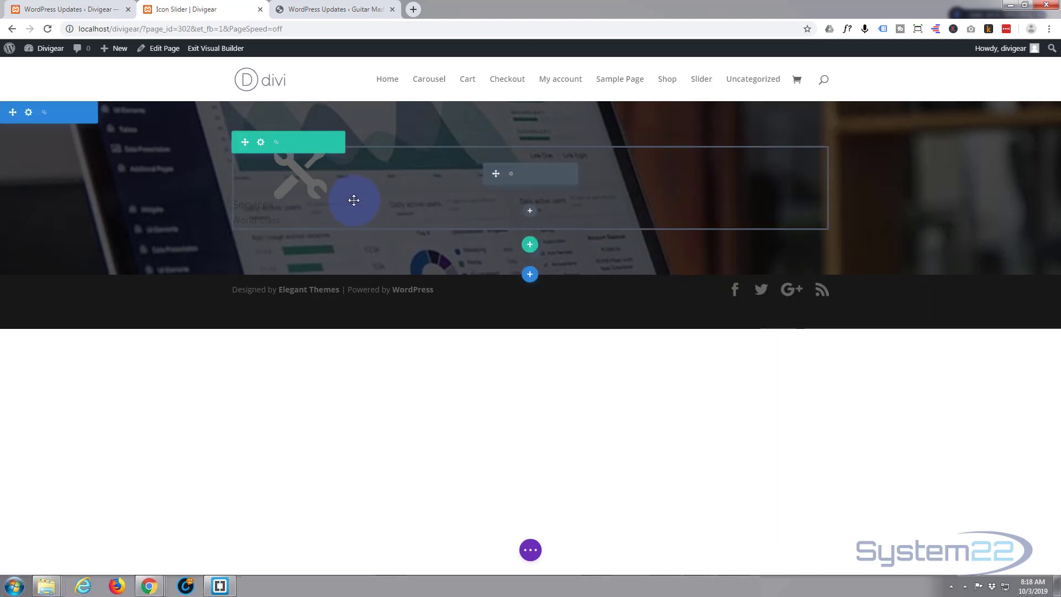
left_click(511, 175)
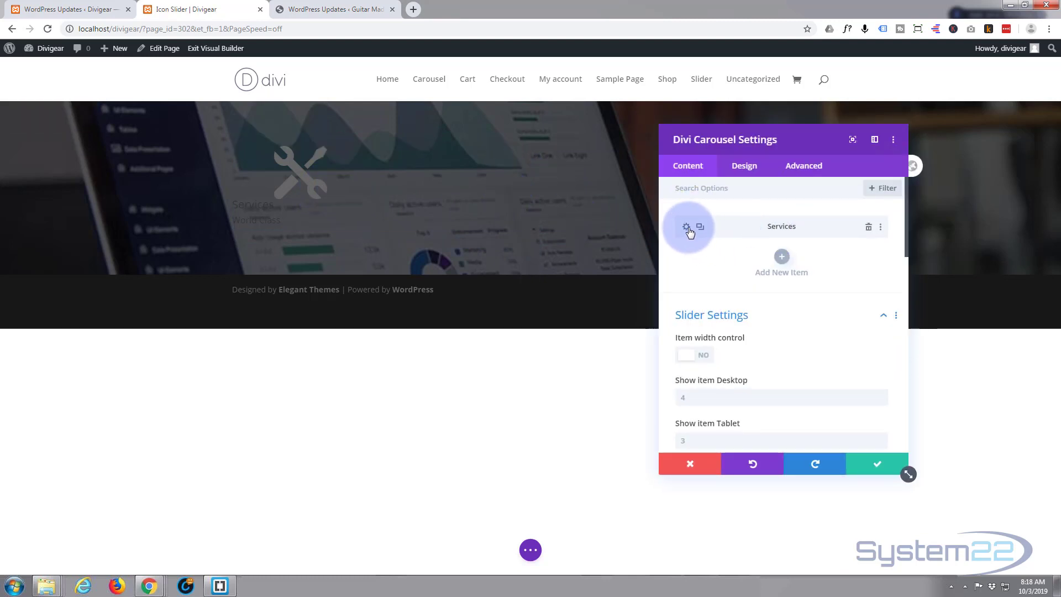
left_click(687, 228)
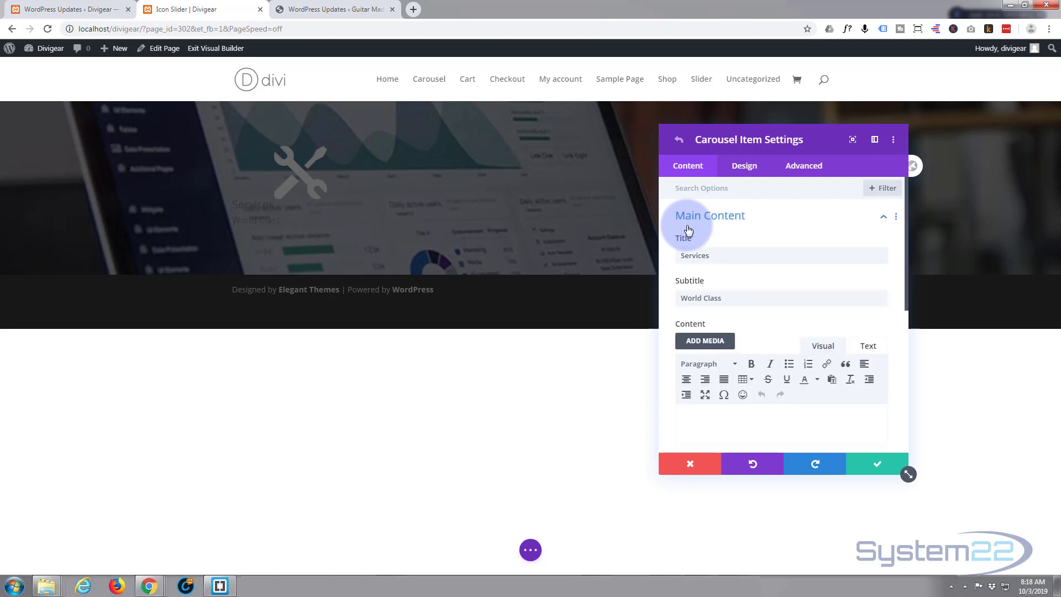
left_click(757, 172)
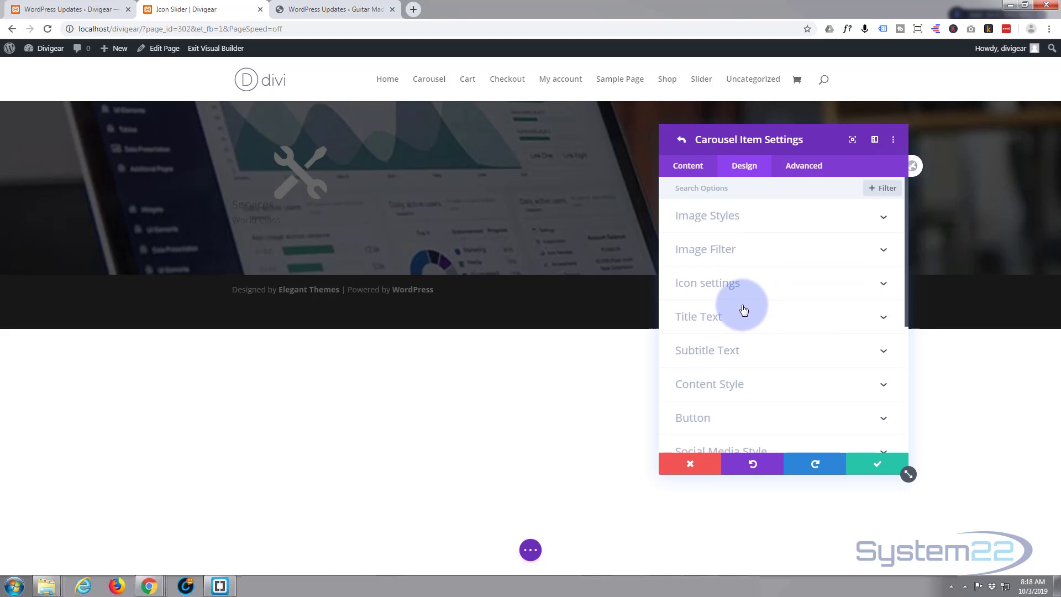
left_click(763, 219)
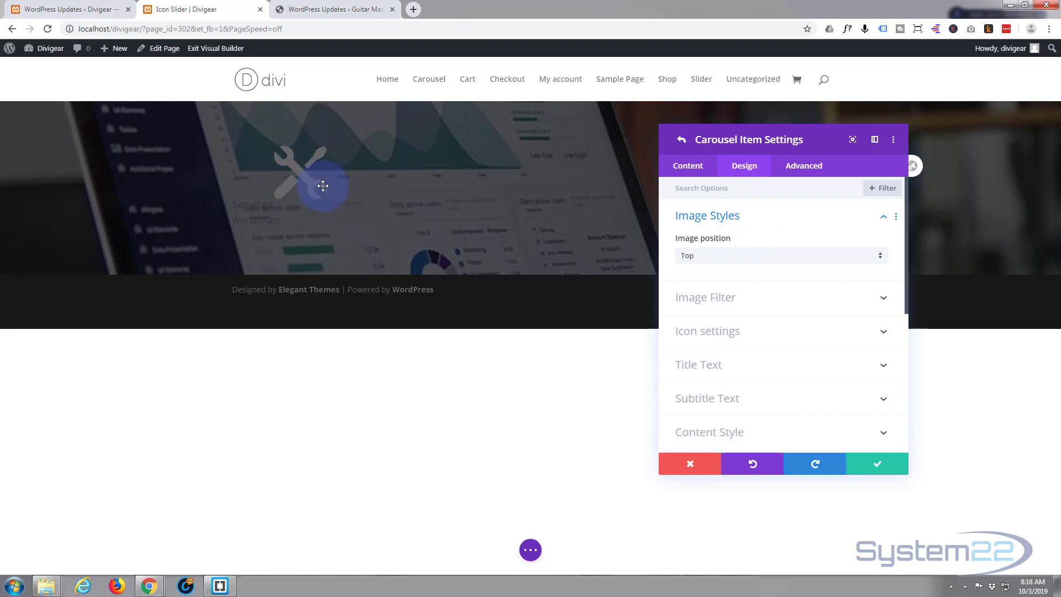
left_click(742, 258)
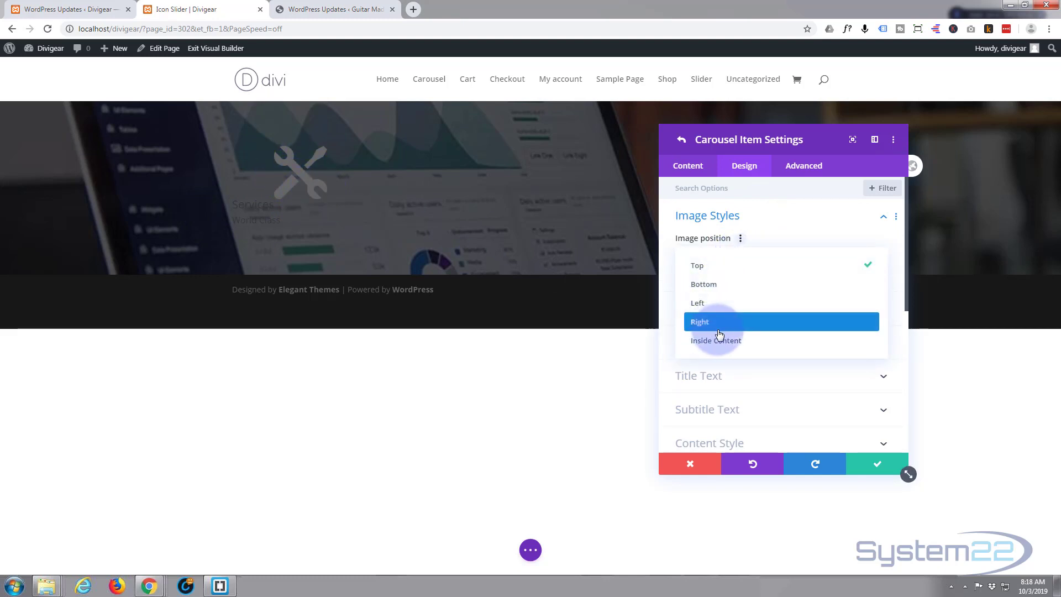
left_click(794, 221)
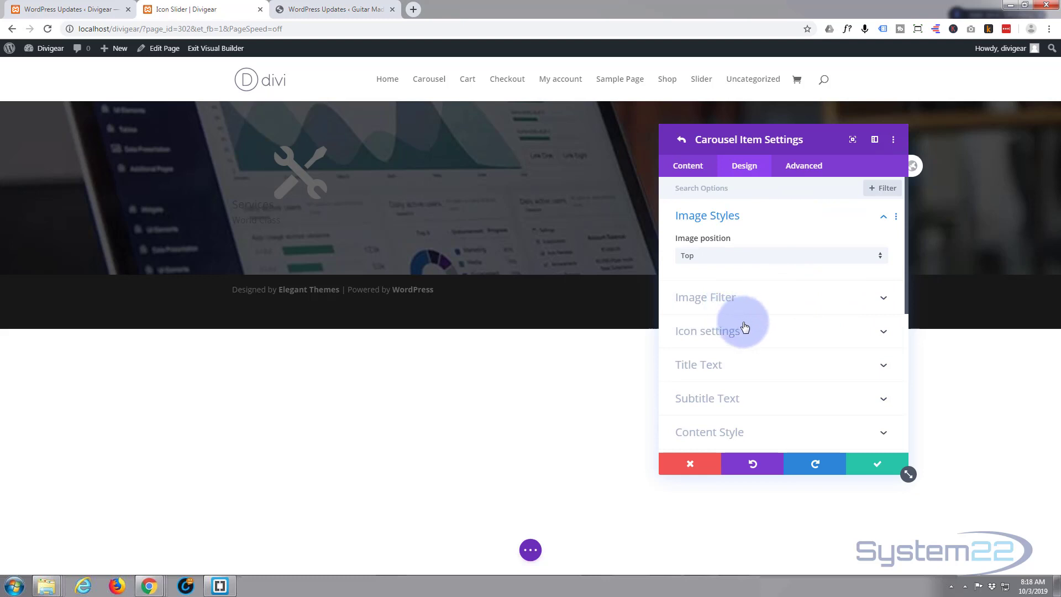
left_click(769, 333)
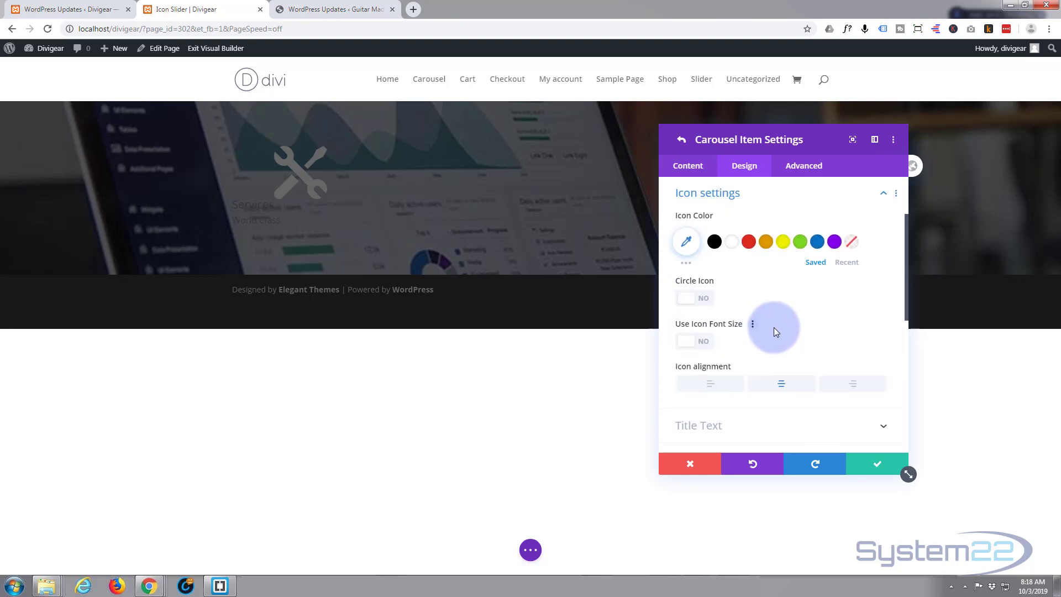
left_click(732, 244)
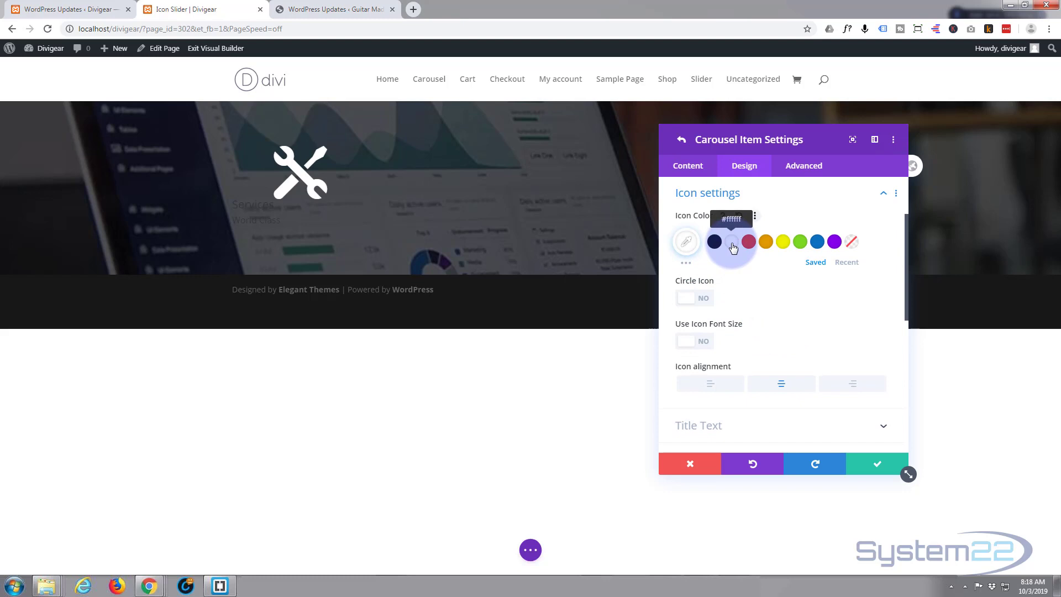
Step: Try a circle behind the Services icon in green #7cda24, and turn the circle off again
left_click(706, 300)
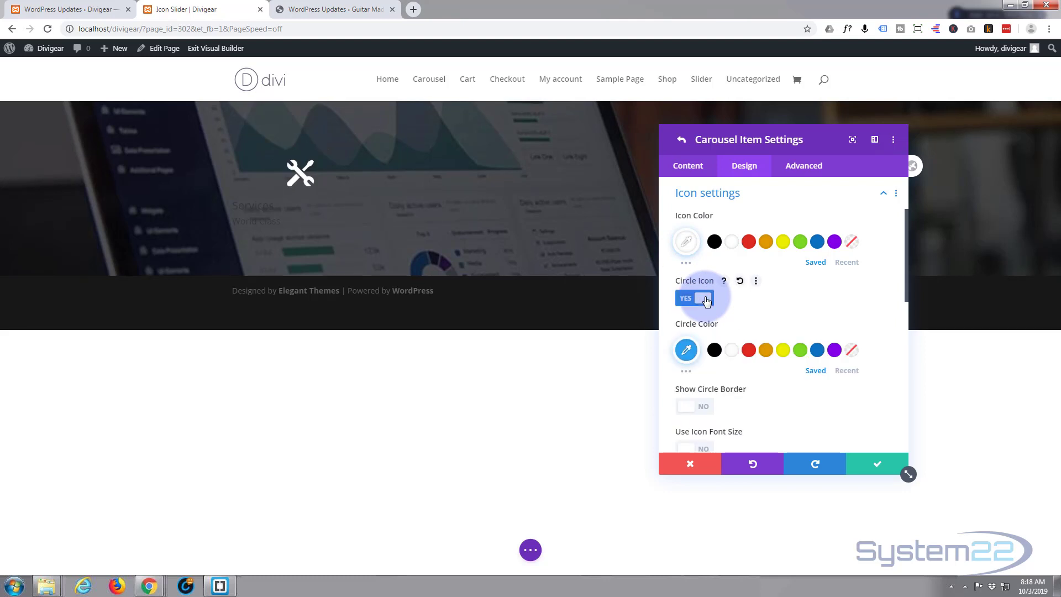
left_click(685, 351)
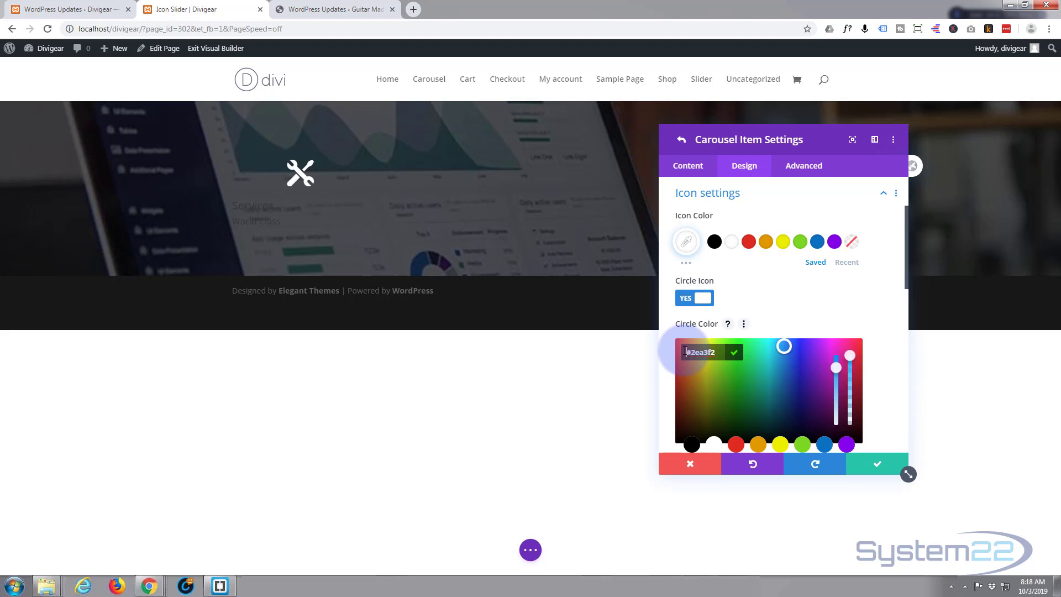
left_click(802, 445)
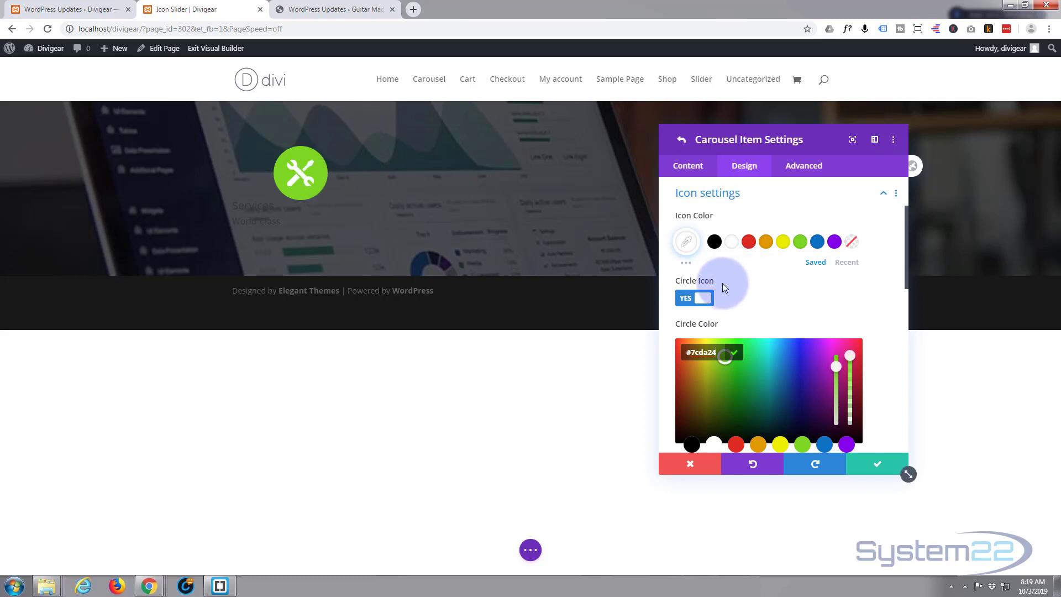
left_click(699, 300)
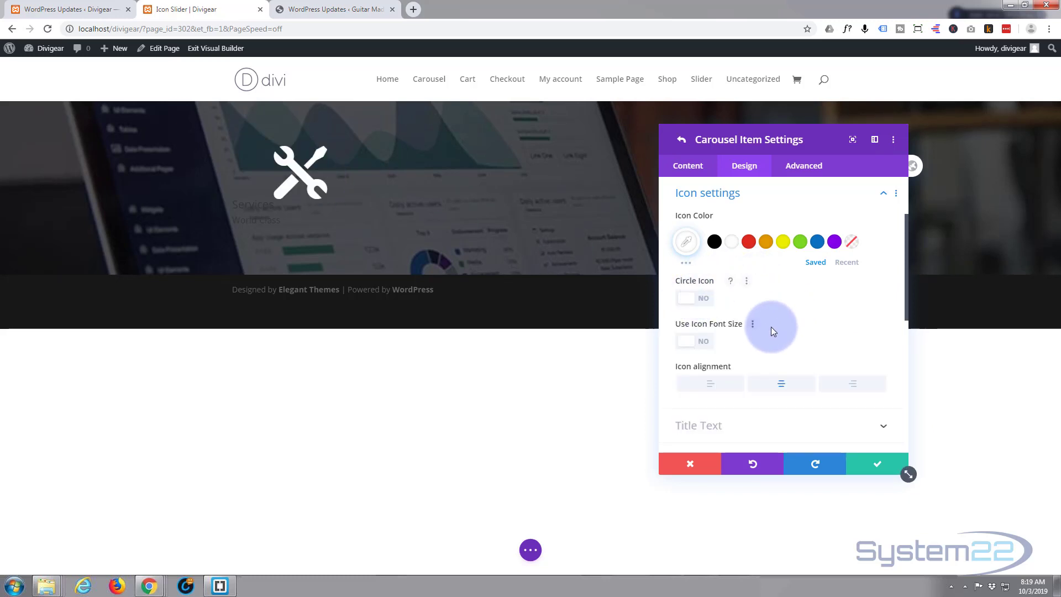
Step: Make the Services item's title text white and center-aligned
scroll(770, 326, "down", 1)
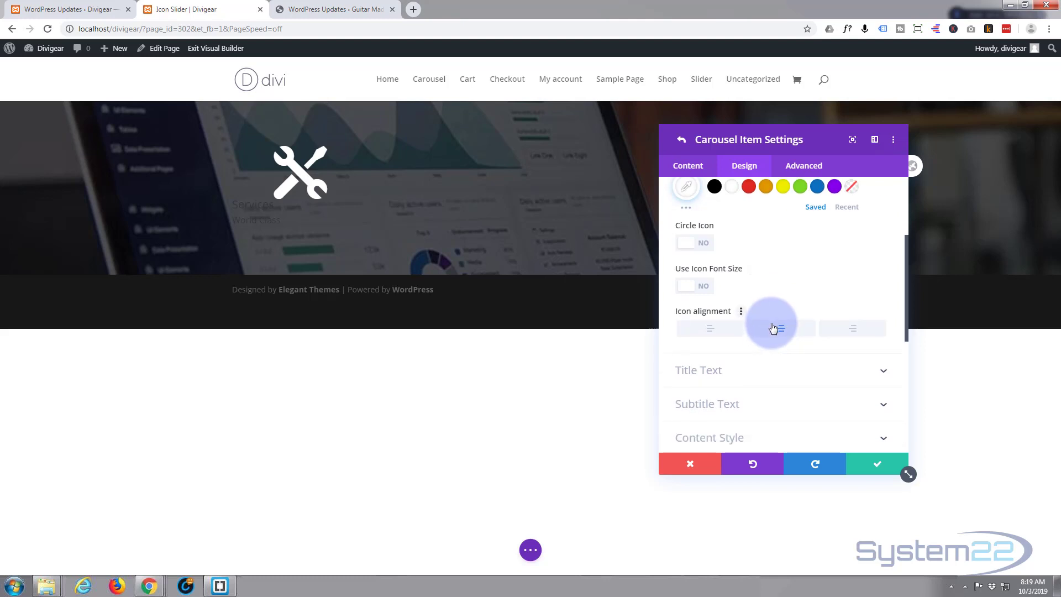
scroll(772, 328, "down", 1)
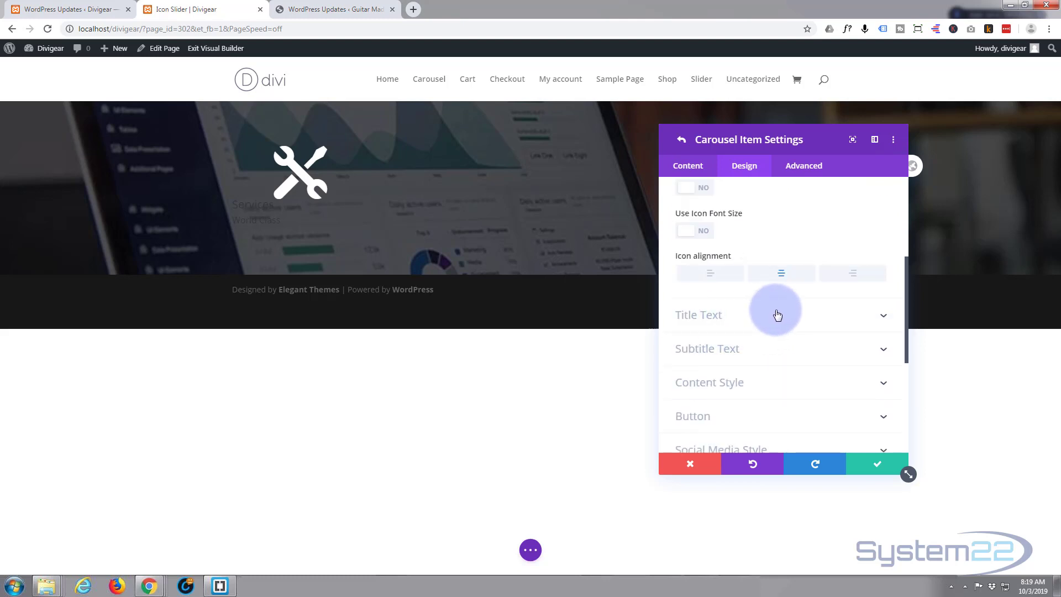
left_click(777, 313)
scroll(729, 315, "down", 1)
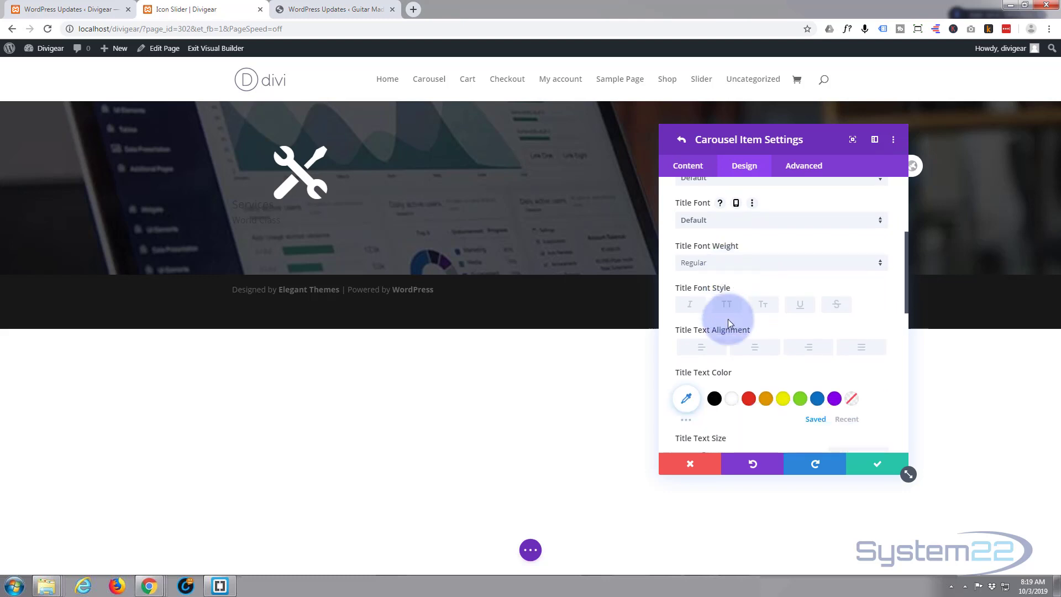
left_click(731, 399)
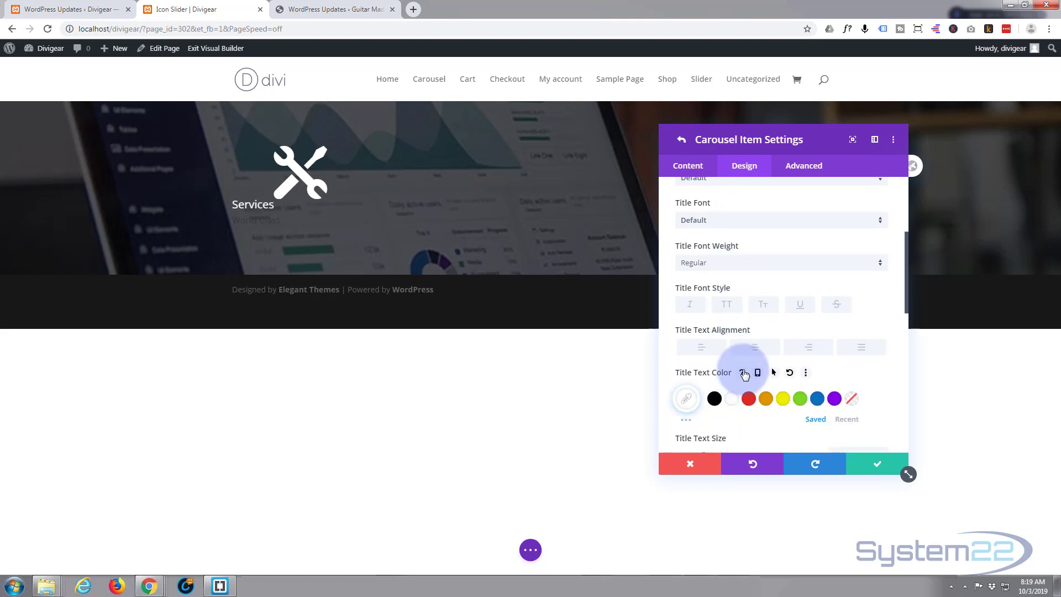
left_click(748, 348)
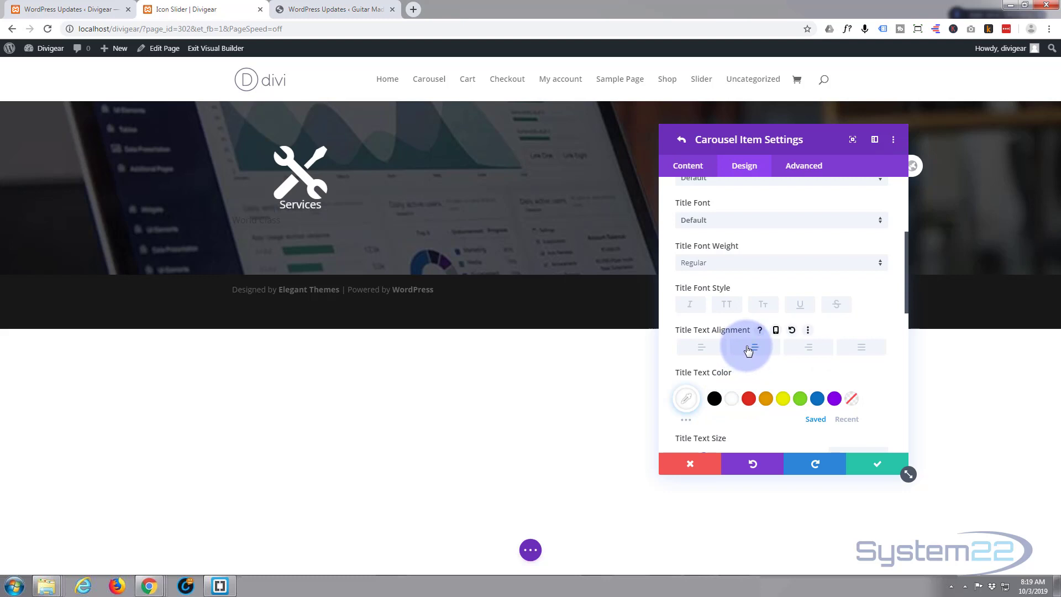
Step: Set the Services item's title text size to 24px and its font weight to Semi Bold
scroll(746, 353, "down", 2)
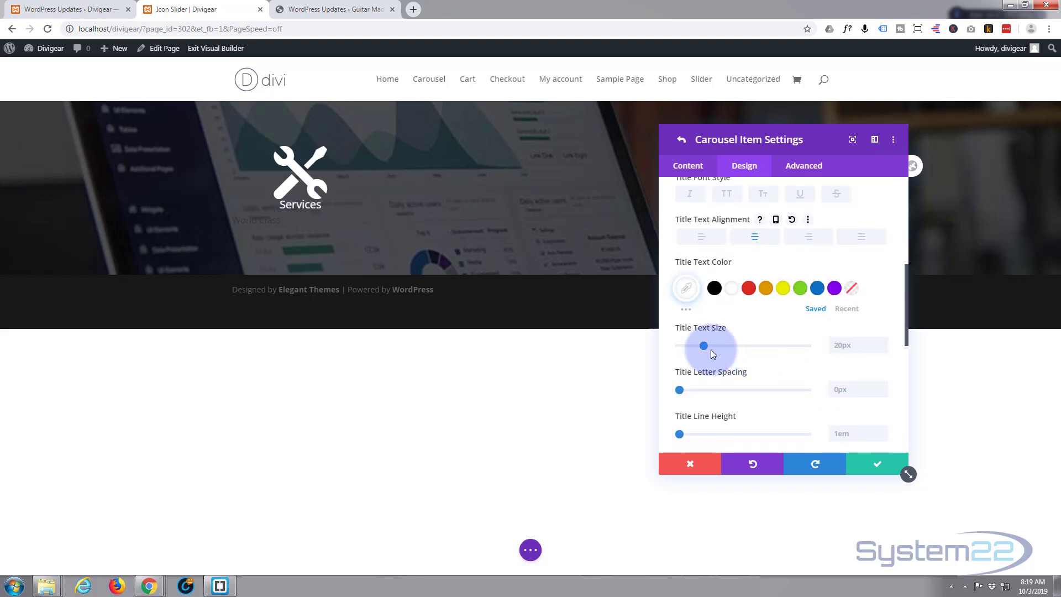
left_click_drag(706, 344, 709, 345)
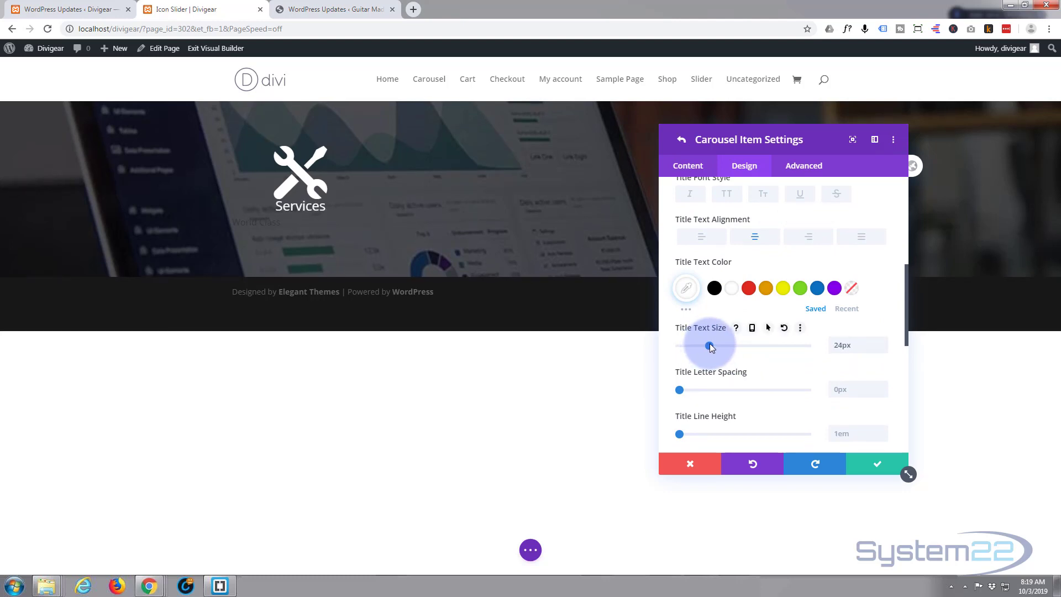
scroll(710, 343, "up", 1)
scroll(705, 330, "up", 1)
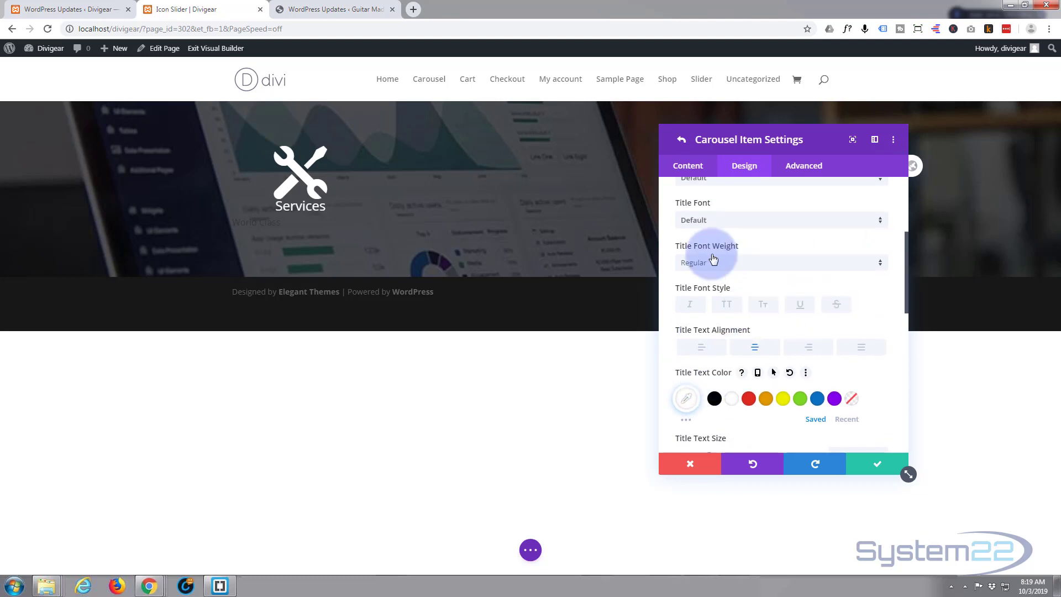
left_click(880, 266)
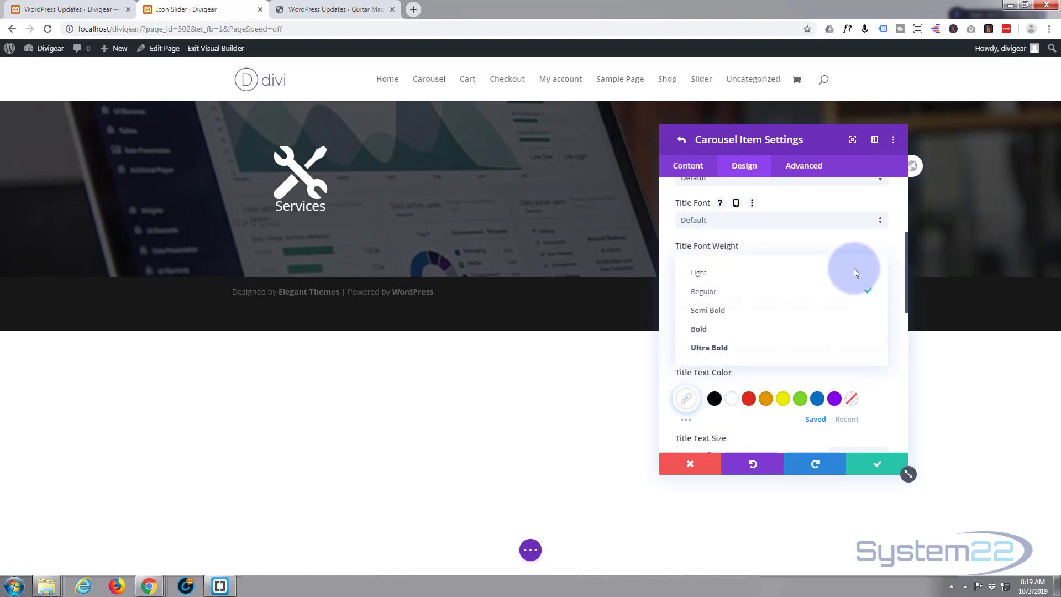
left_click(724, 312)
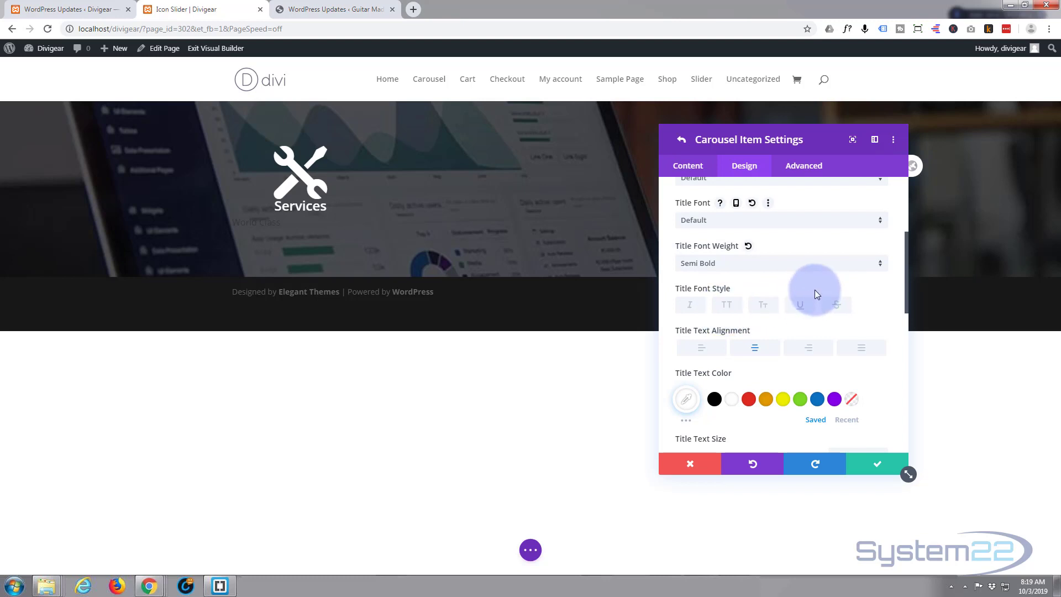
Step: Style the Services item's subtitle as centered white (#ffffff) text at 17px
scroll(773, 312, "down", 3)
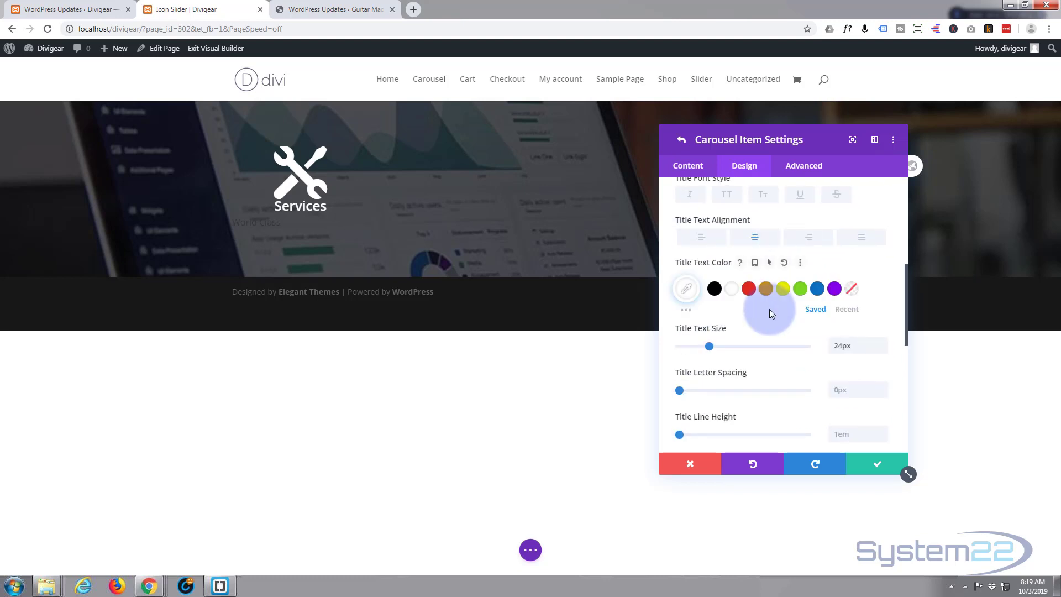
scroll(770, 310, "down", 1)
scroll(762, 320, "down", 1)
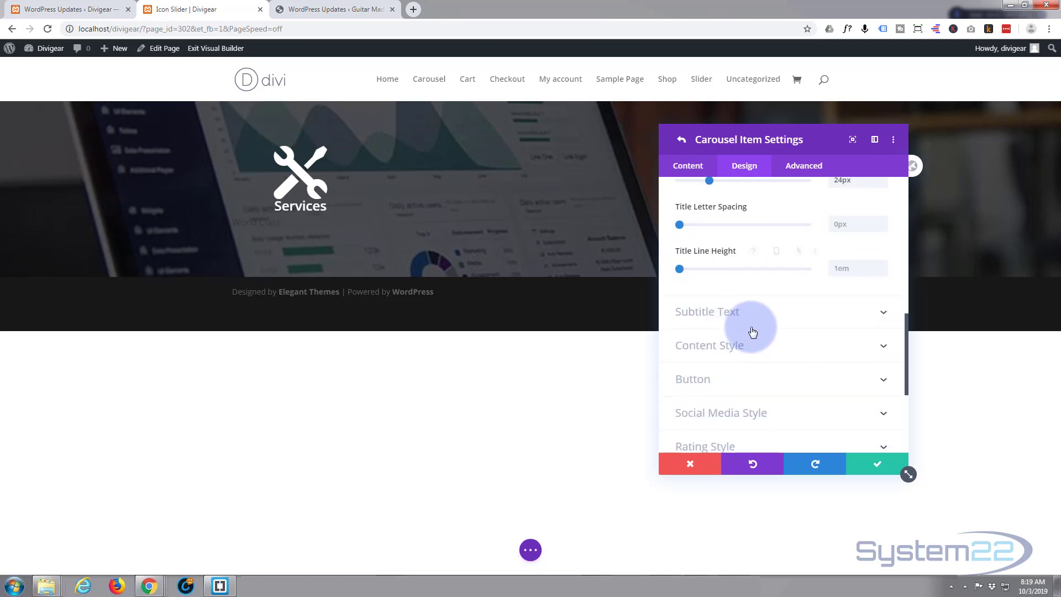
left_click(761, 316)
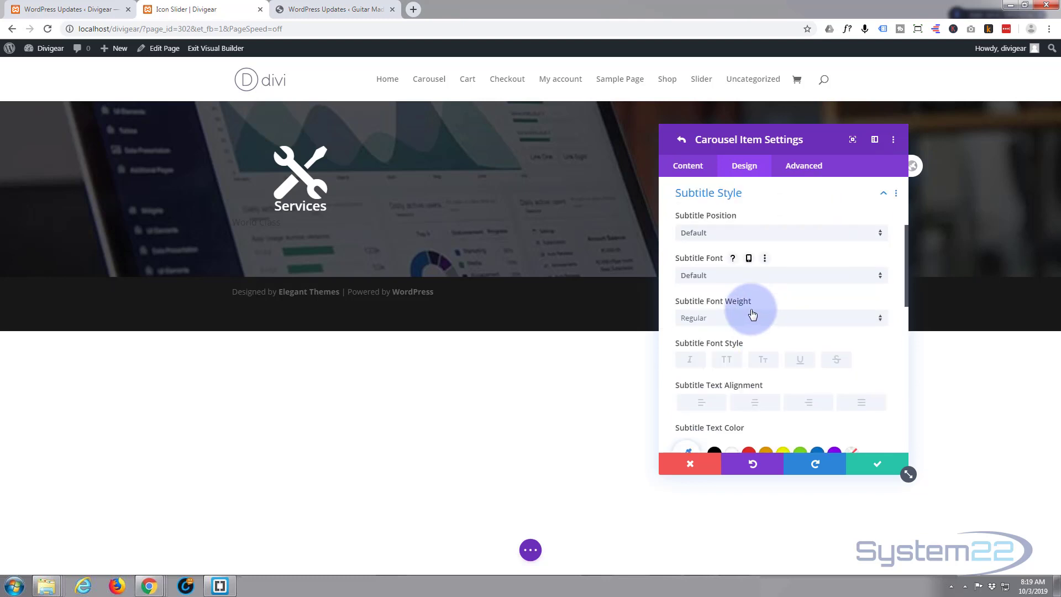
left_click(760, 402)
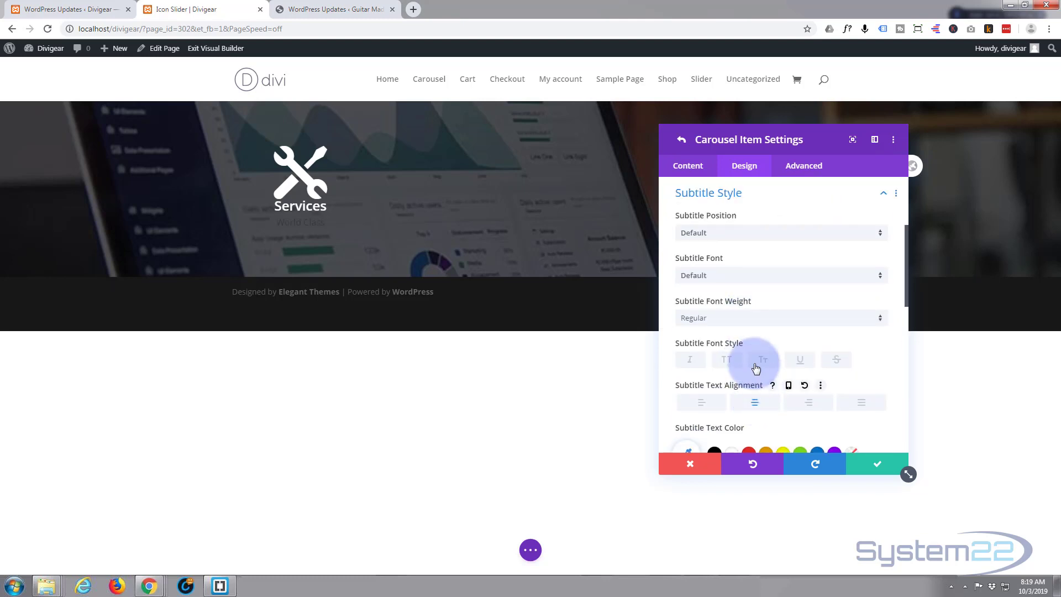
scroll(754, 363, "down", 2)
left_click(732, 344)
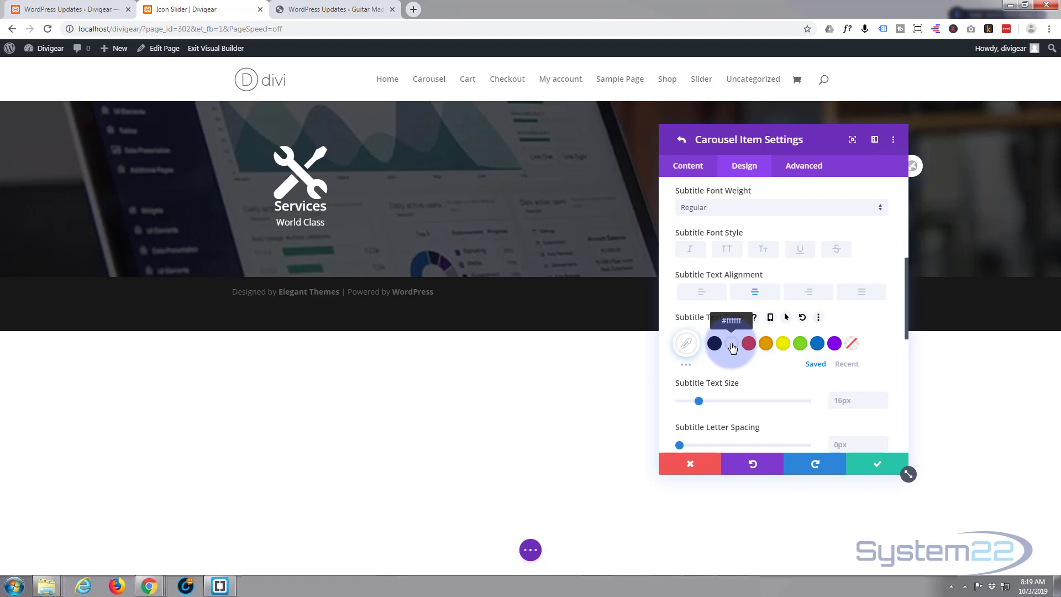
left_click(700, 400)
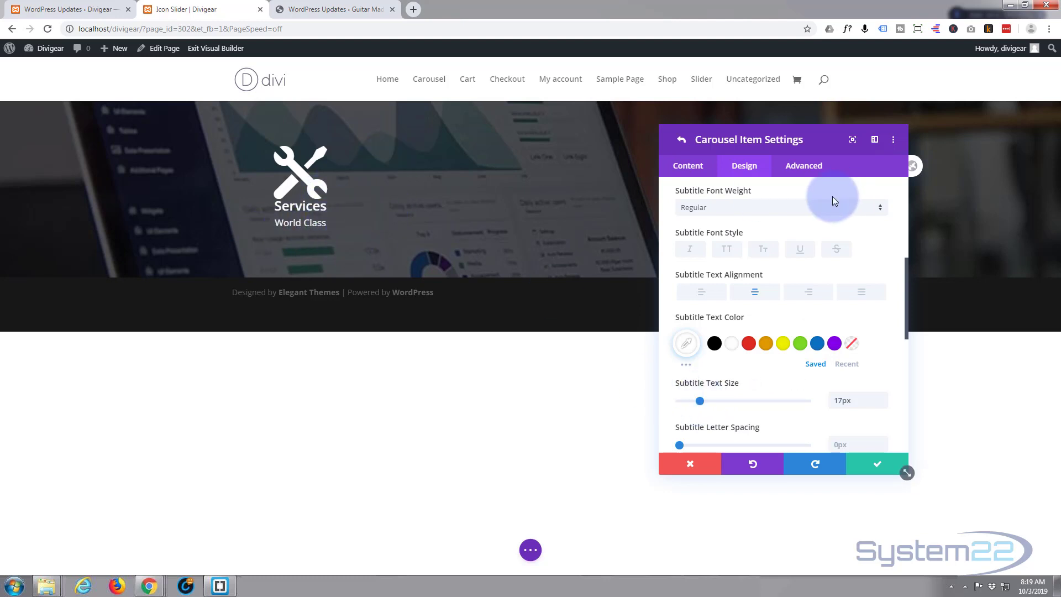
Step: Enable custom styles for the Services item's button
scroll(788, 276, "down", 3)
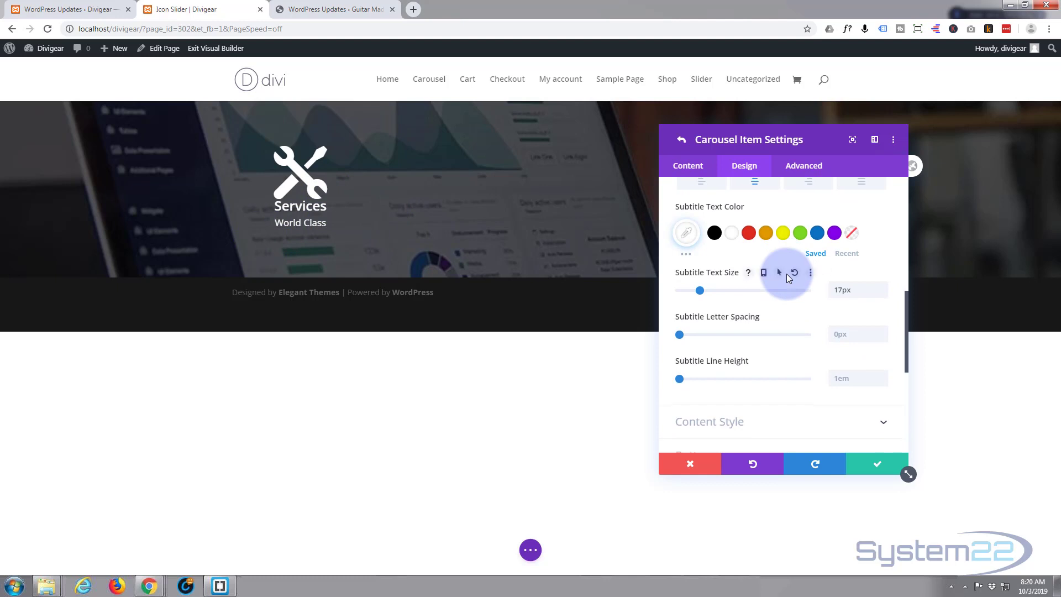
scroll(788, 278, "down", 2)
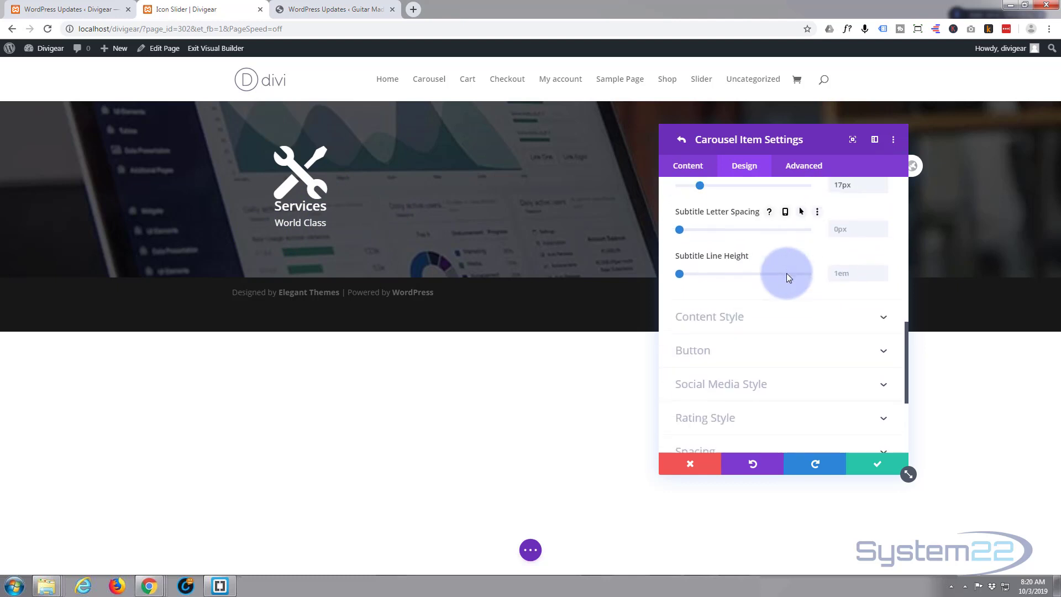
scroll(787, 278, "down", 1)
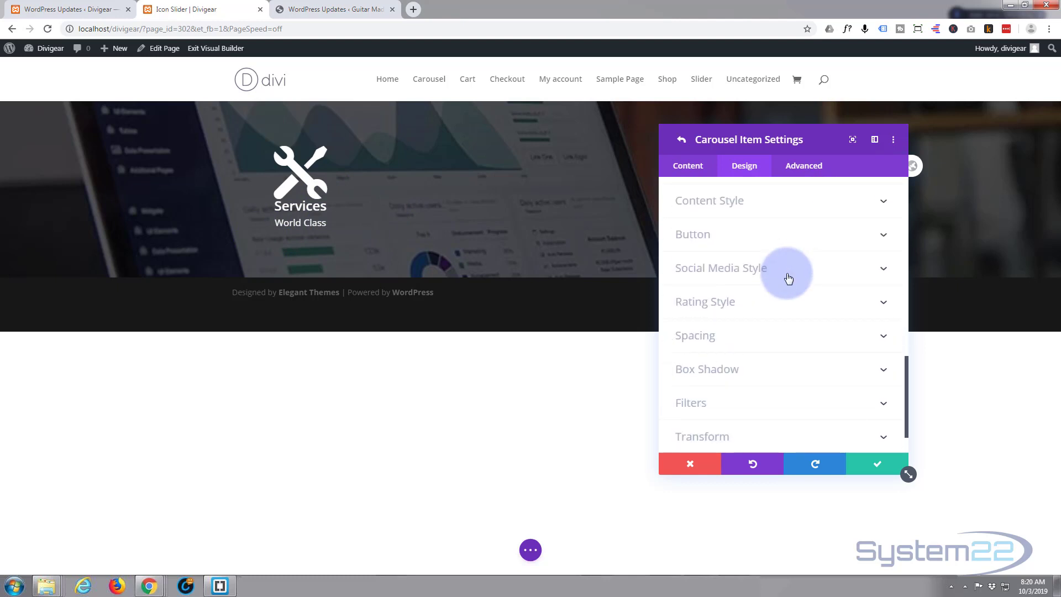
left_click(762, 241)
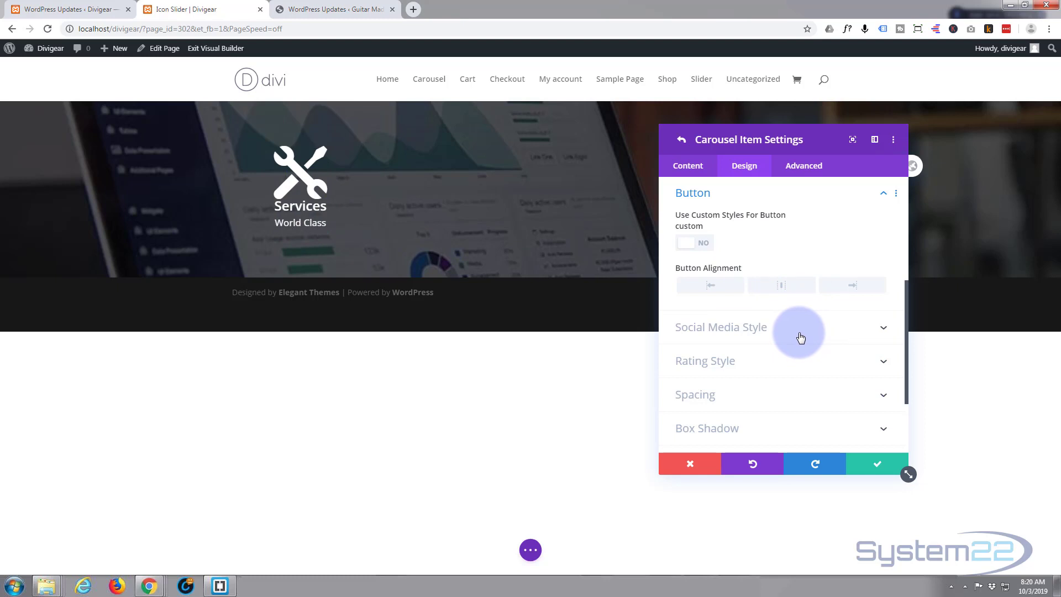
left_click(703, 244)
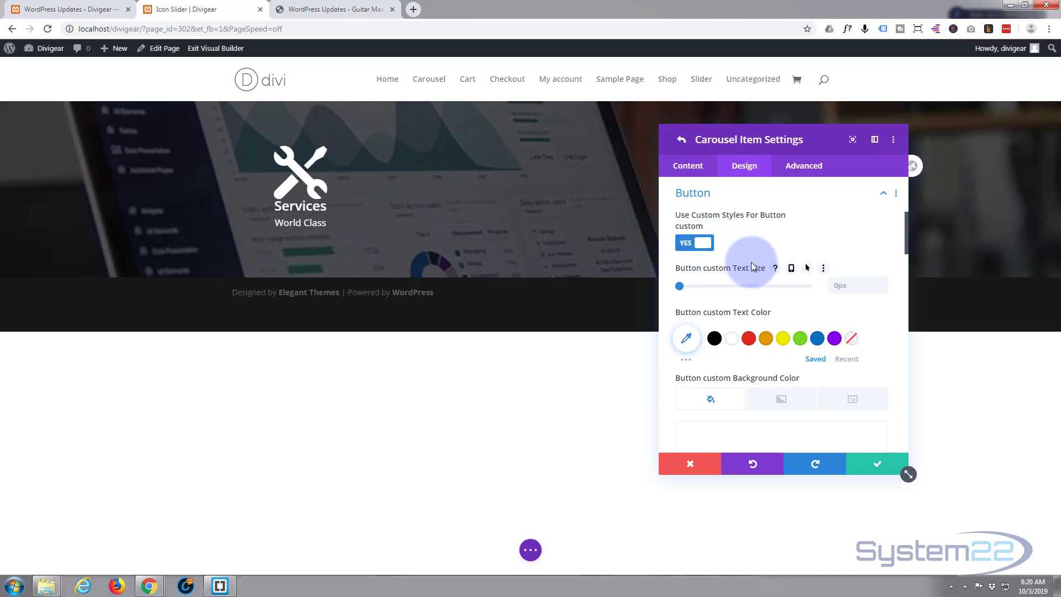
scroll(751, 267, "down", 3)
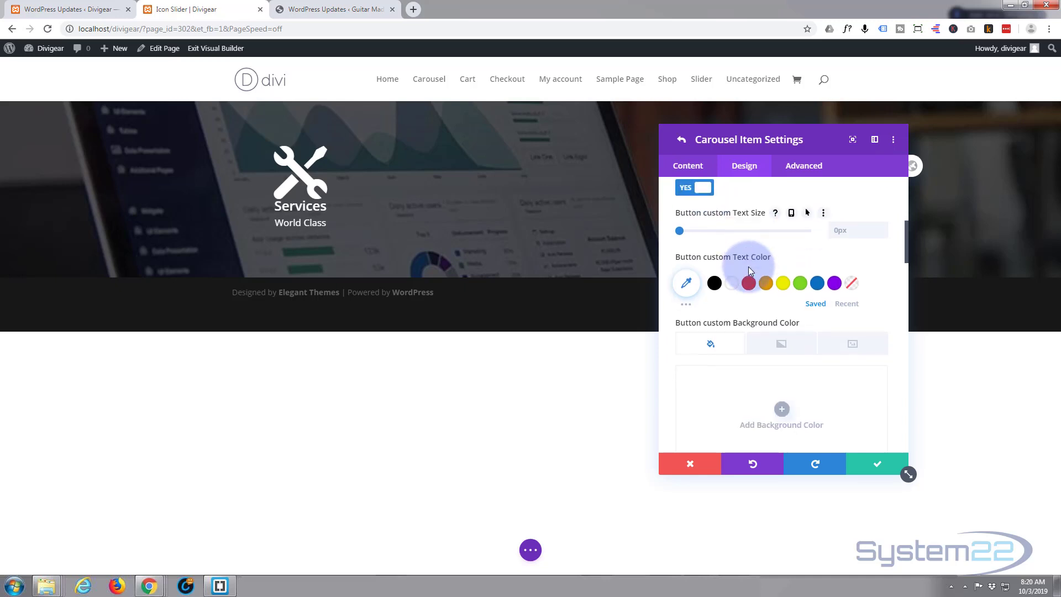
Step: Add a button to the Services item with the text "Learn More" and the URL "#"
scroll(749, 270, "down", 2)
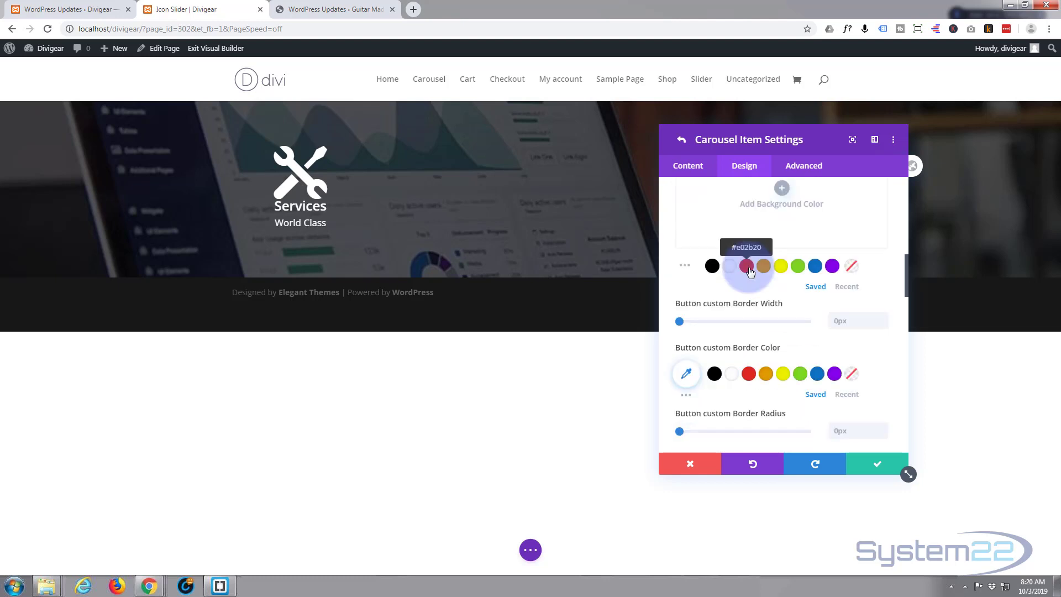
scroll(773, 274, "up", 5)
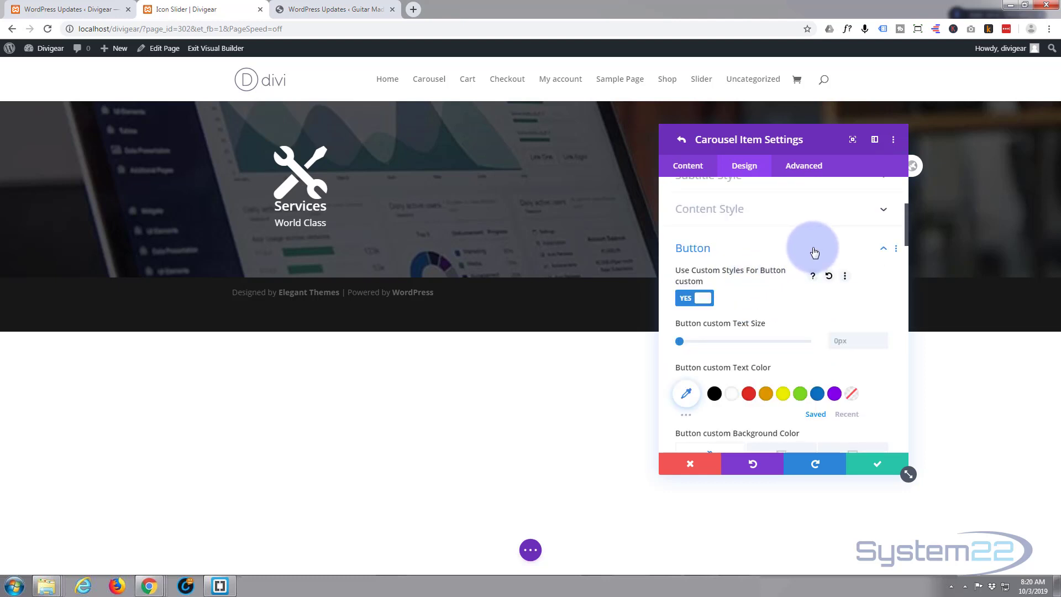
left_click(814, 253)
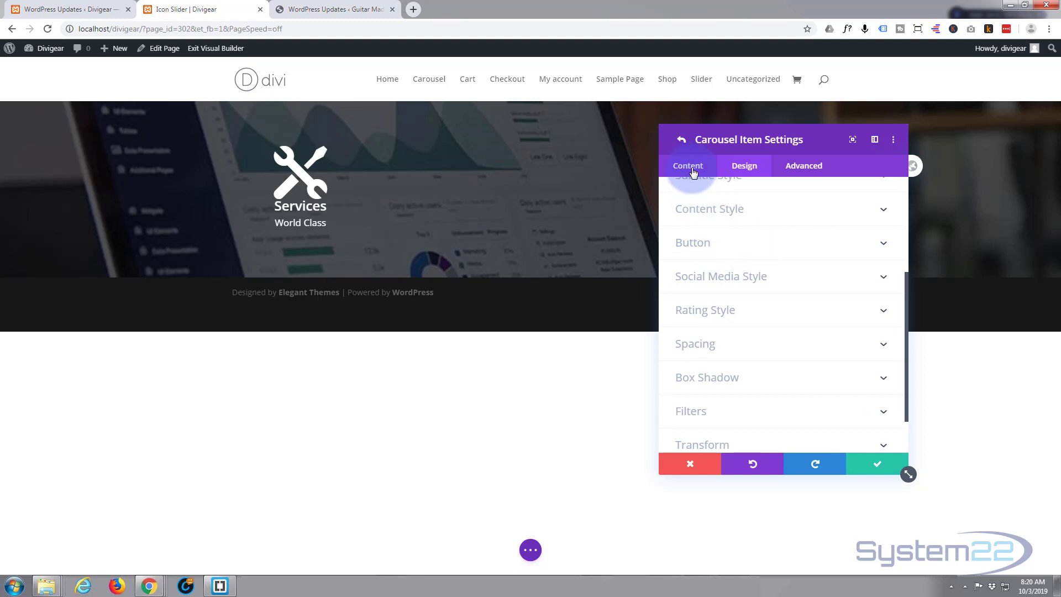
left_click(693, 170)
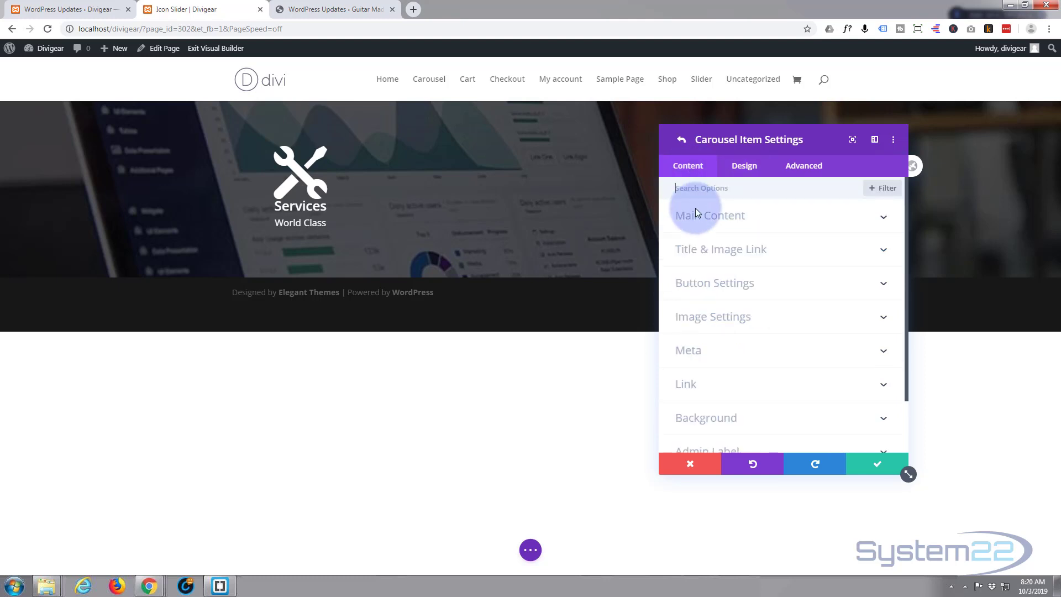
left_click(700, 284)
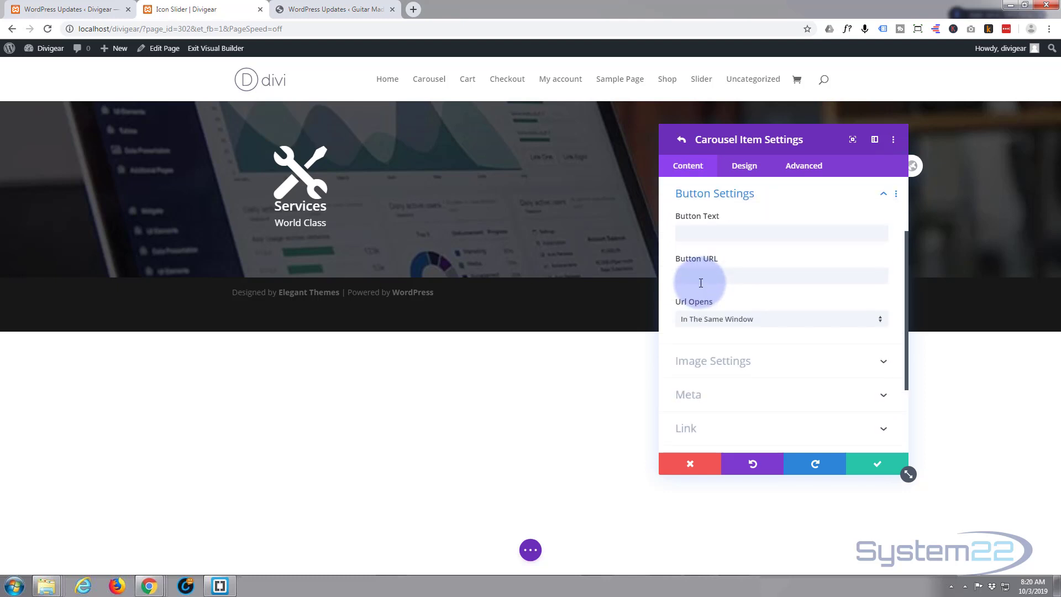
left_click(698, 231)
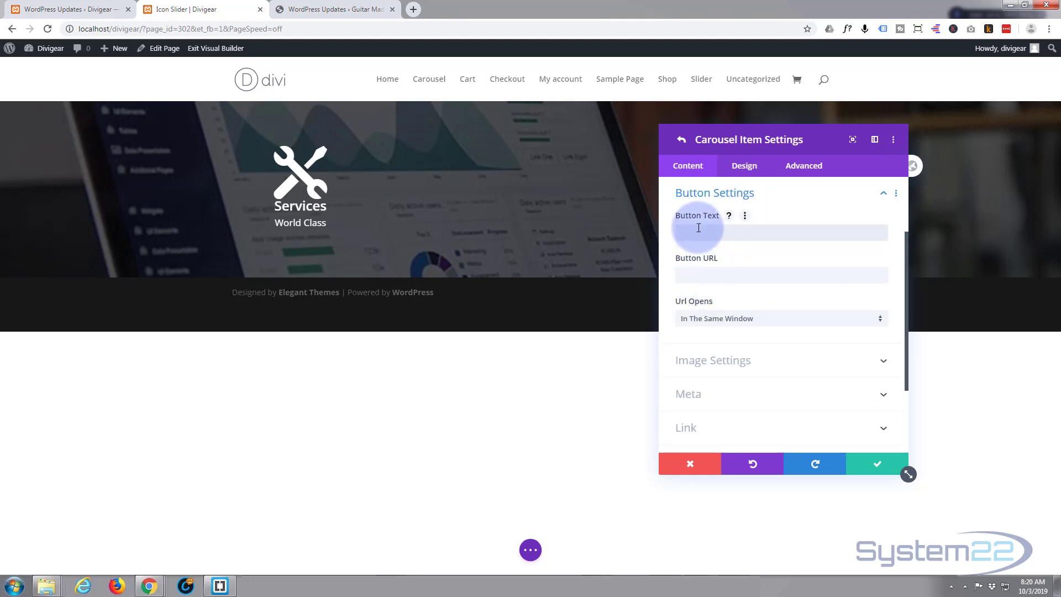
type("Learn More")
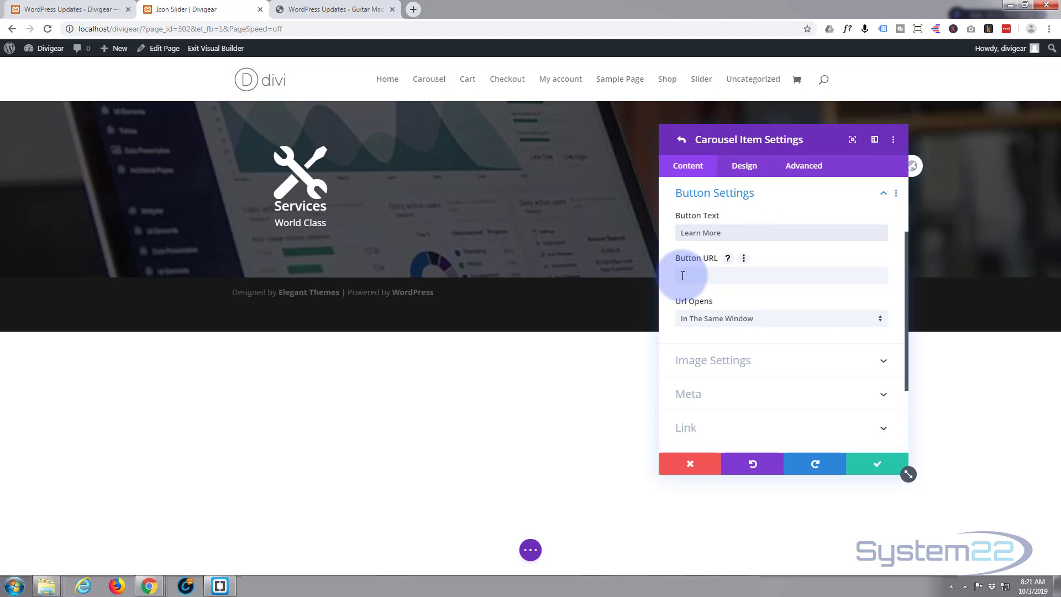
left_click(682, 276)
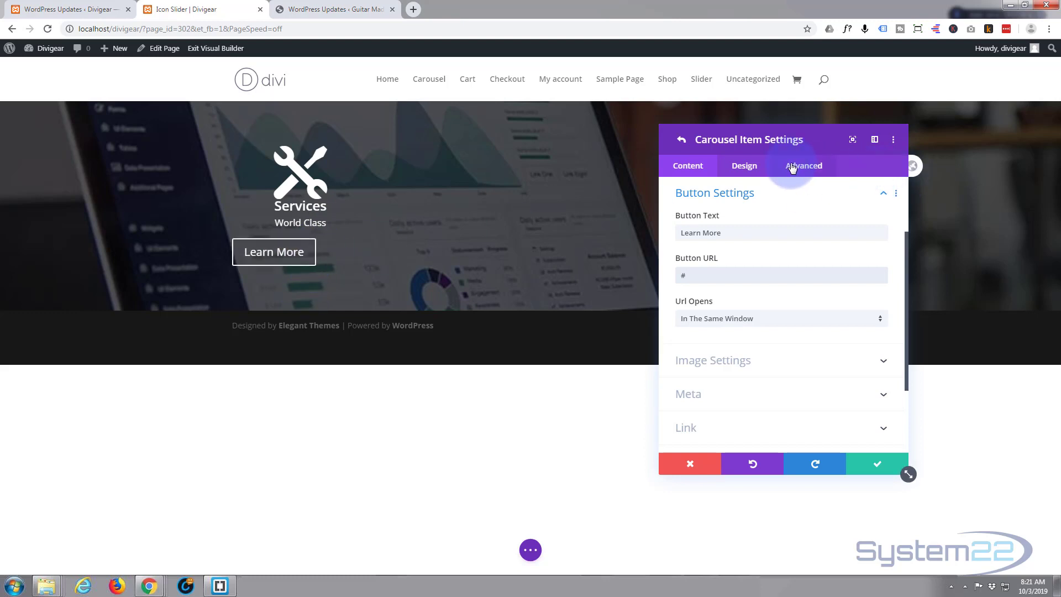
Step: Set the text size of the Services item's custom button to 14px
left_click(744, 167)
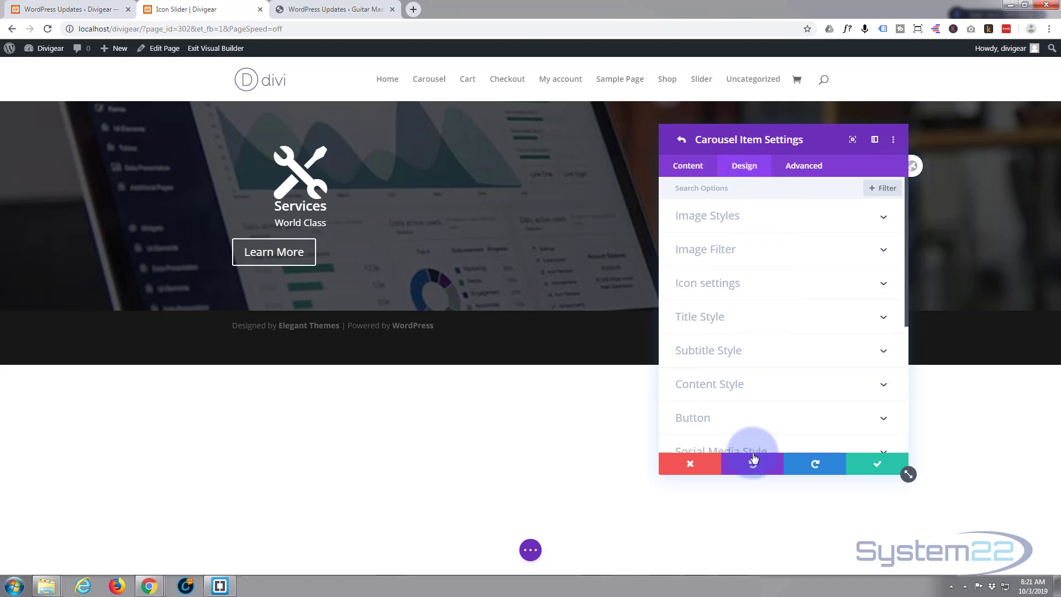
left_click(758, 416)
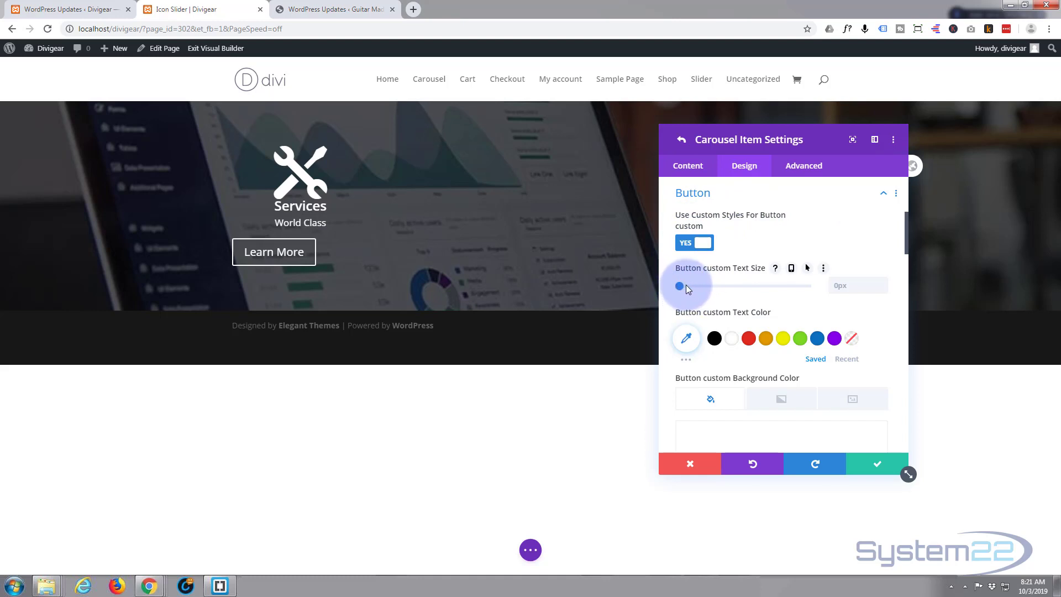
left_click_drag(685, 284, 697, 285)
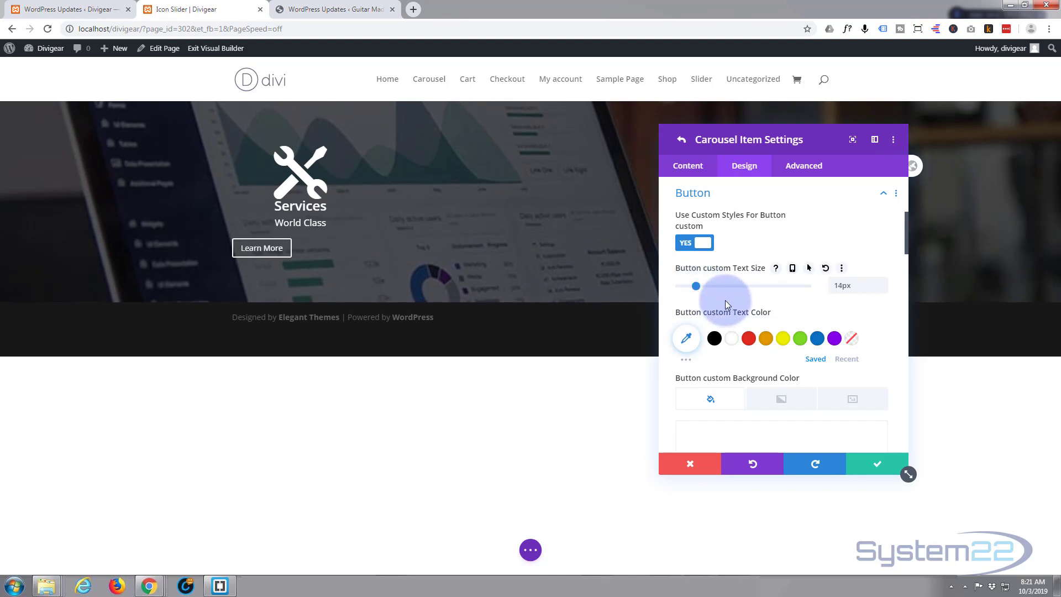
Step: Give the Learn More button a 2px border in green
scroll(725, 297, "down", 1)
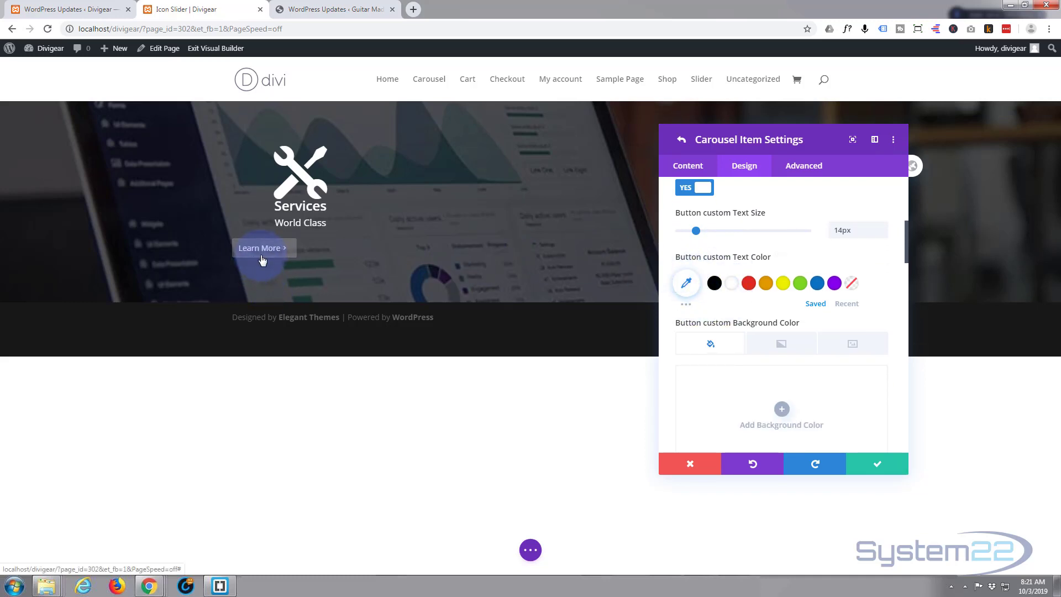
scroll(744, 293, "down", 1)
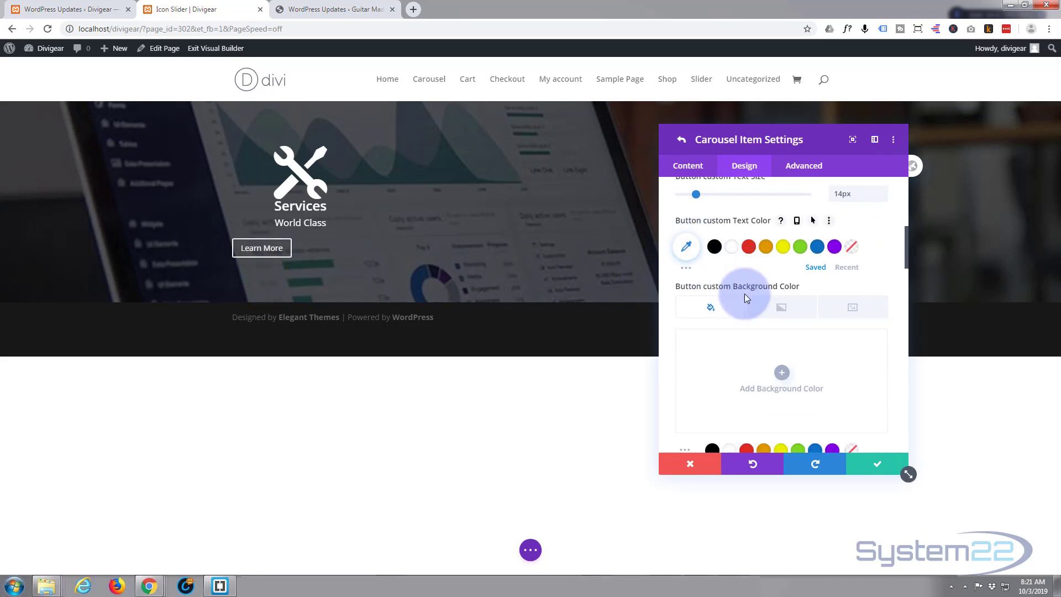
scroll(746, 299, "down", 1)
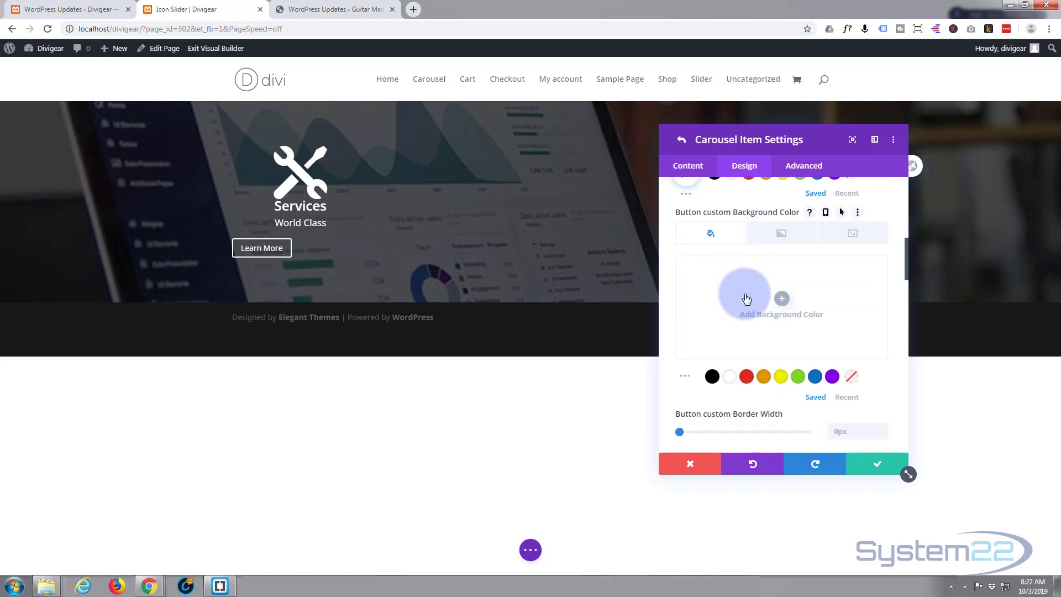
scroll(746, 298, "down", 2)
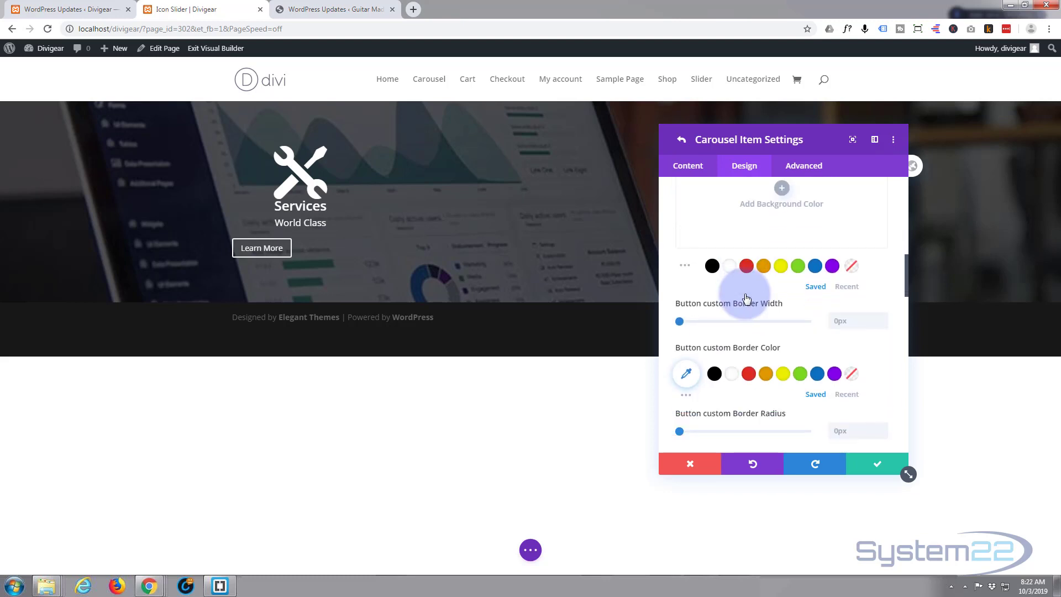
left_click(683, 321)
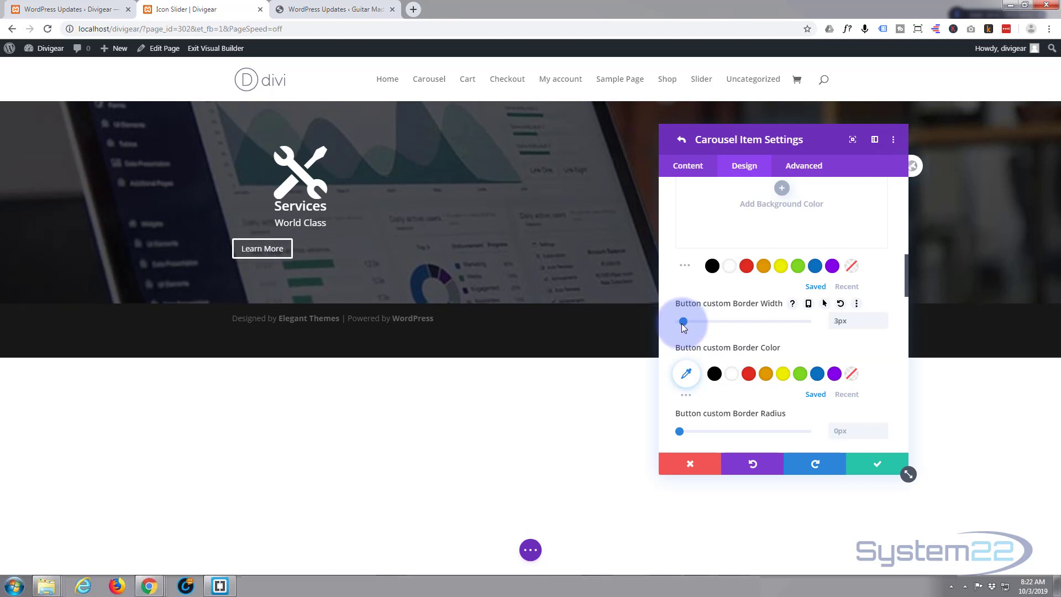
left_click_drag(683, 327, 682, 327)
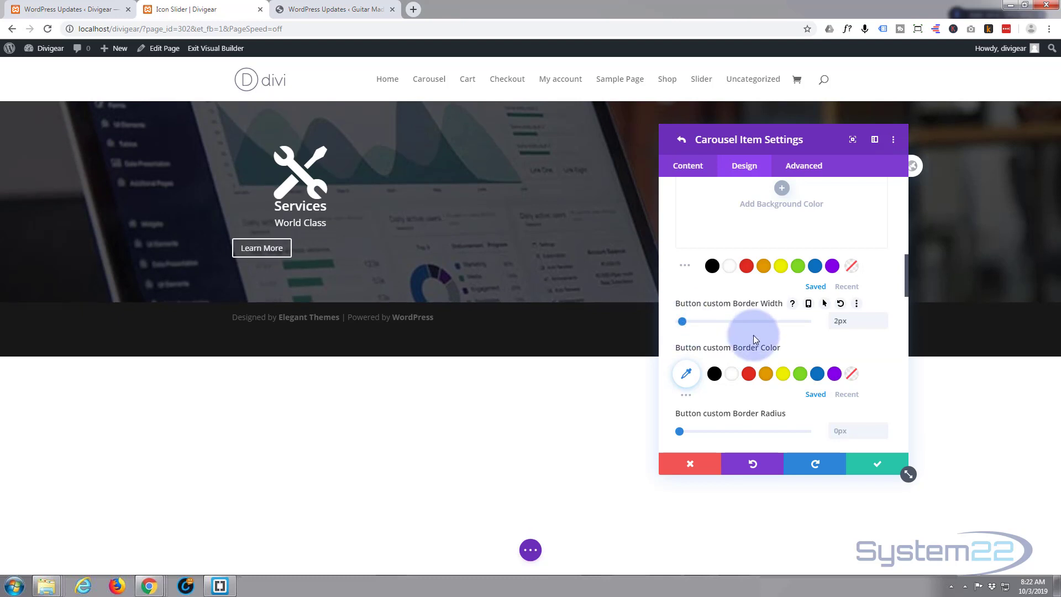
scroll(727, 328, "down", 2)
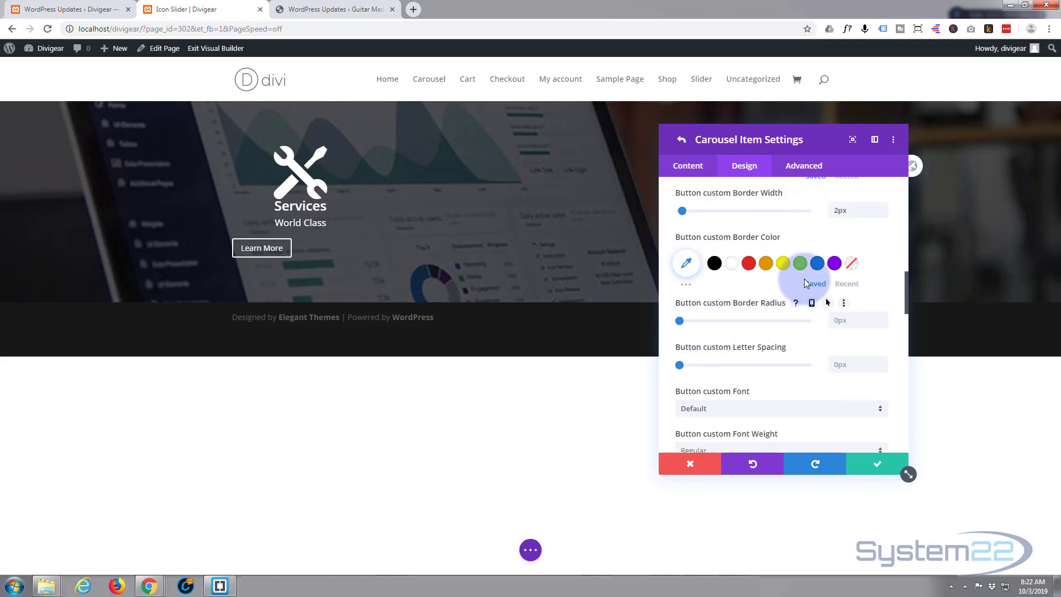
left_click(800, 264)
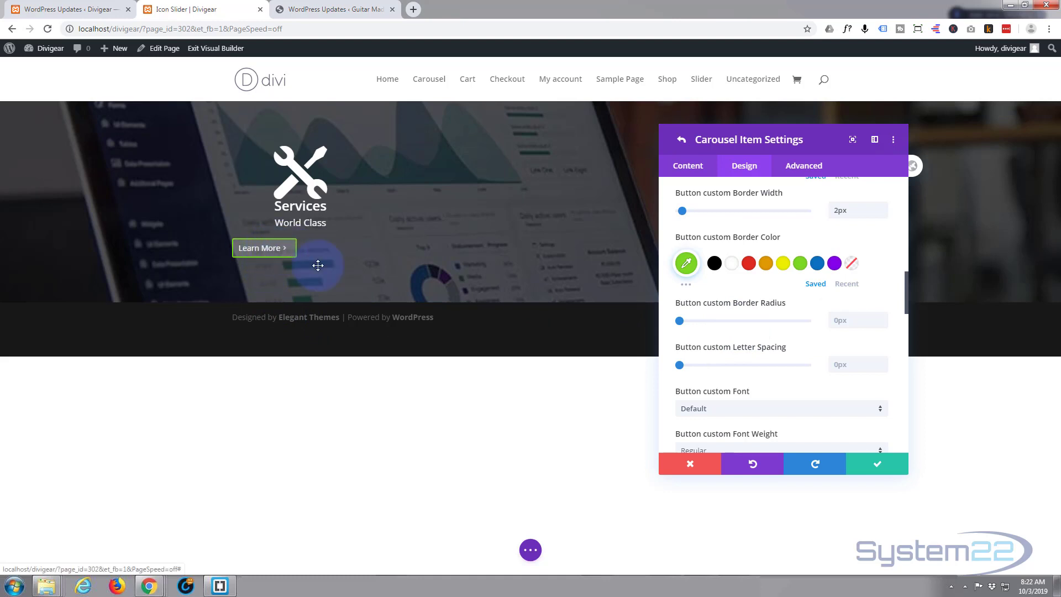
Step: Center-align the Learn More button within the Services item
scroll(731, 303, "down", 2)
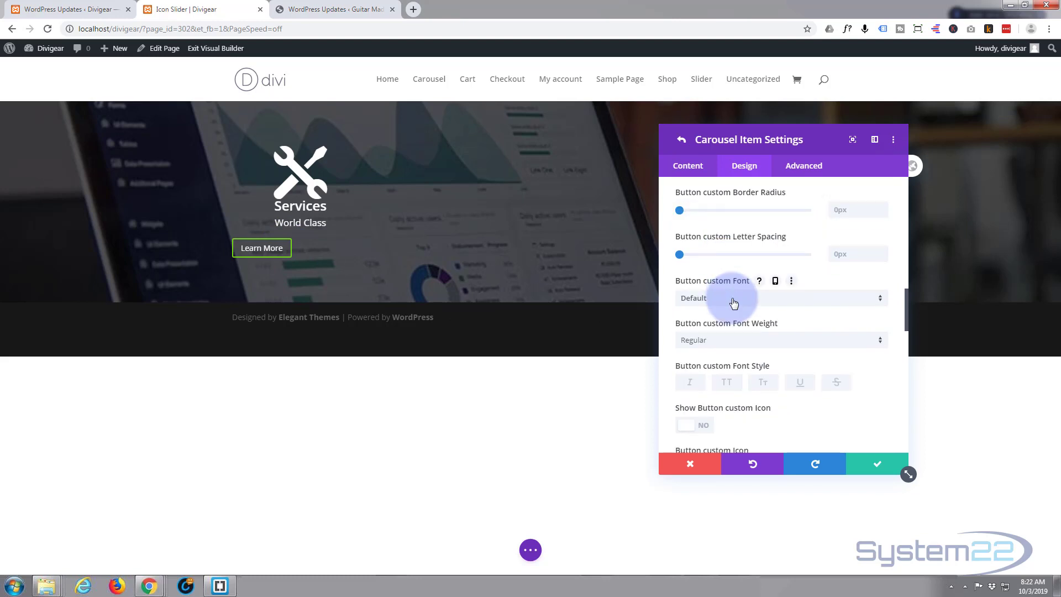
scroll(733, 303, "down", 1)
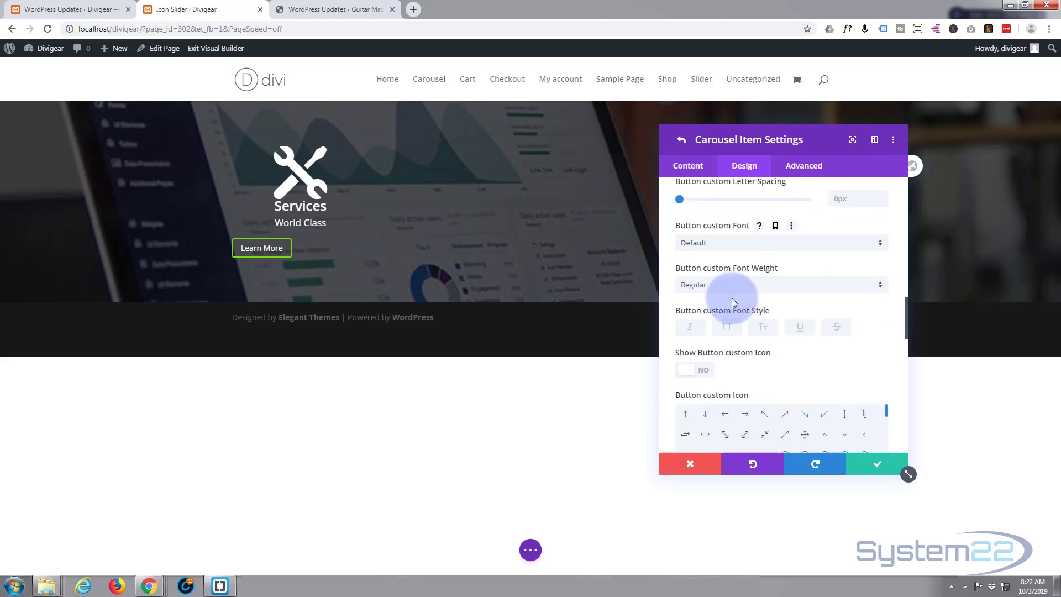
scroll(732, 297, "down", 1)
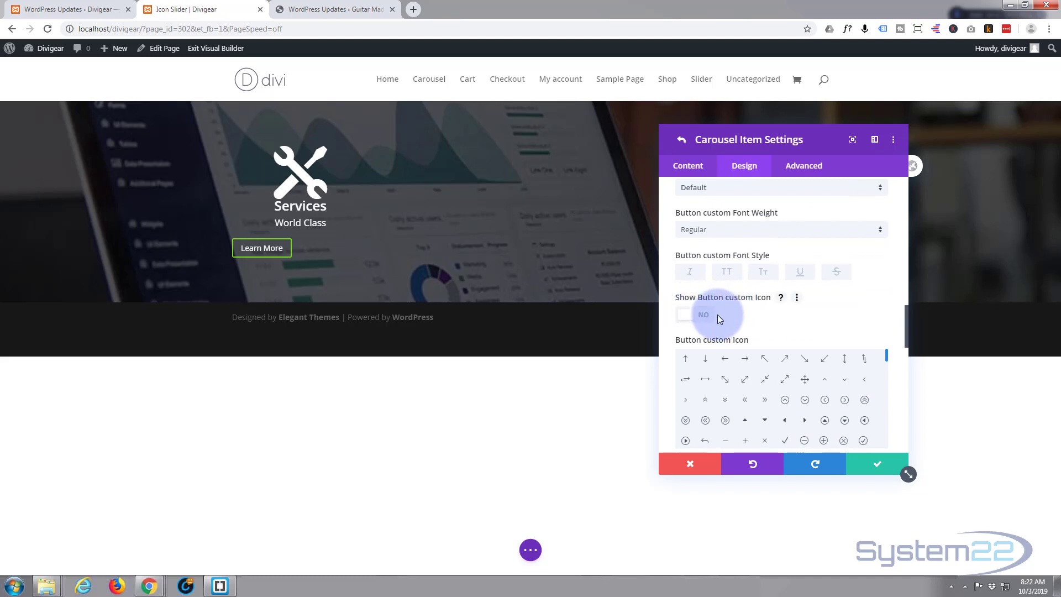
scroll(743, 311, "down", 2)
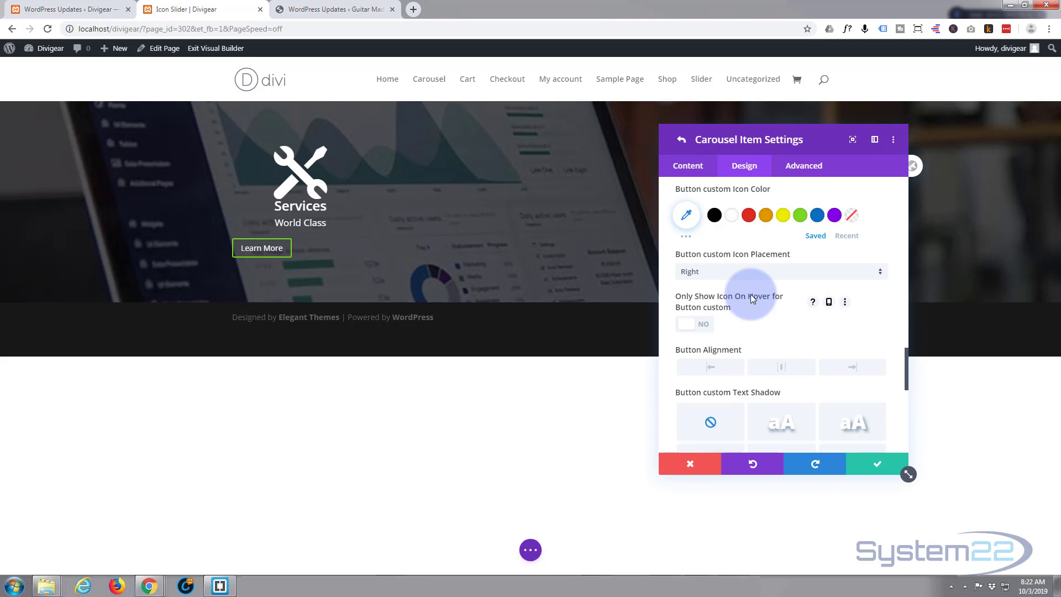
left_click(777, 373)
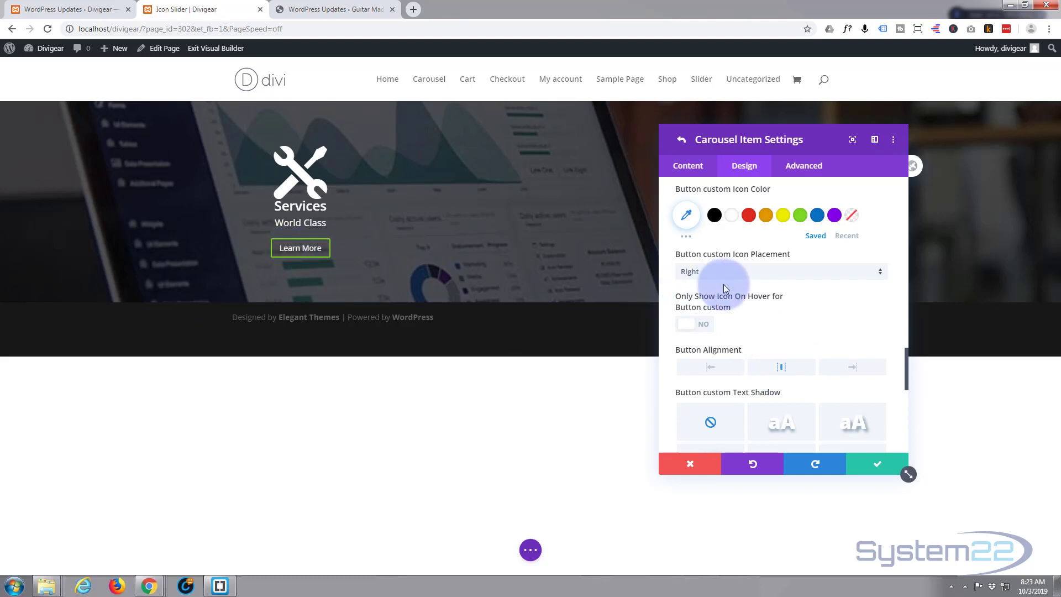
Step: Explicitly turn off the custom icon on the Learn More button
scroll(723, 284, "up", 1)
scroll(724, 284, "up", 3)
scroll(724, 284, "up", 2)
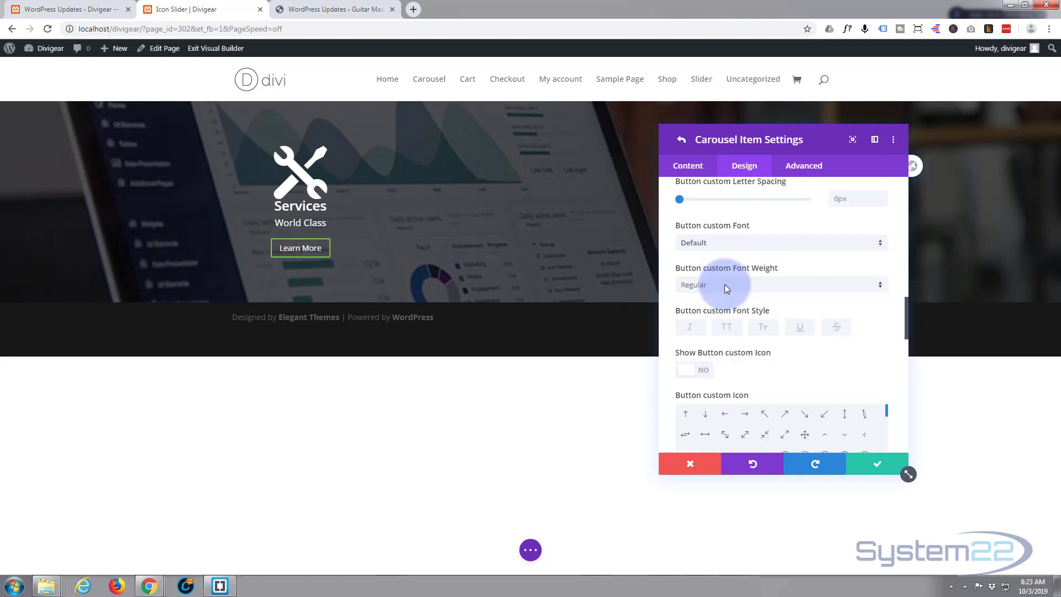
left_click(705, 375)
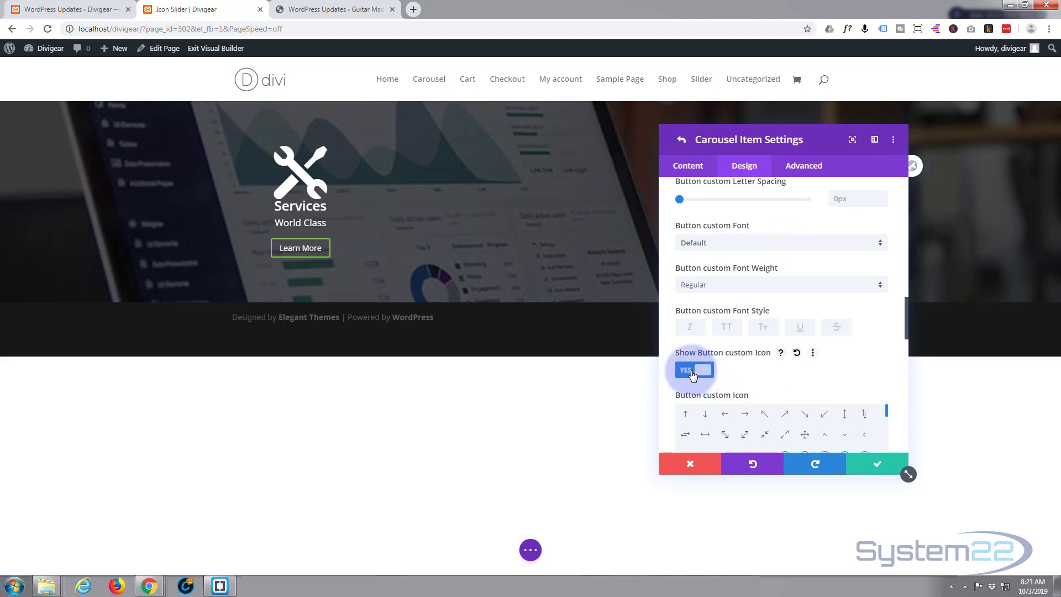
left_click(693, 376)
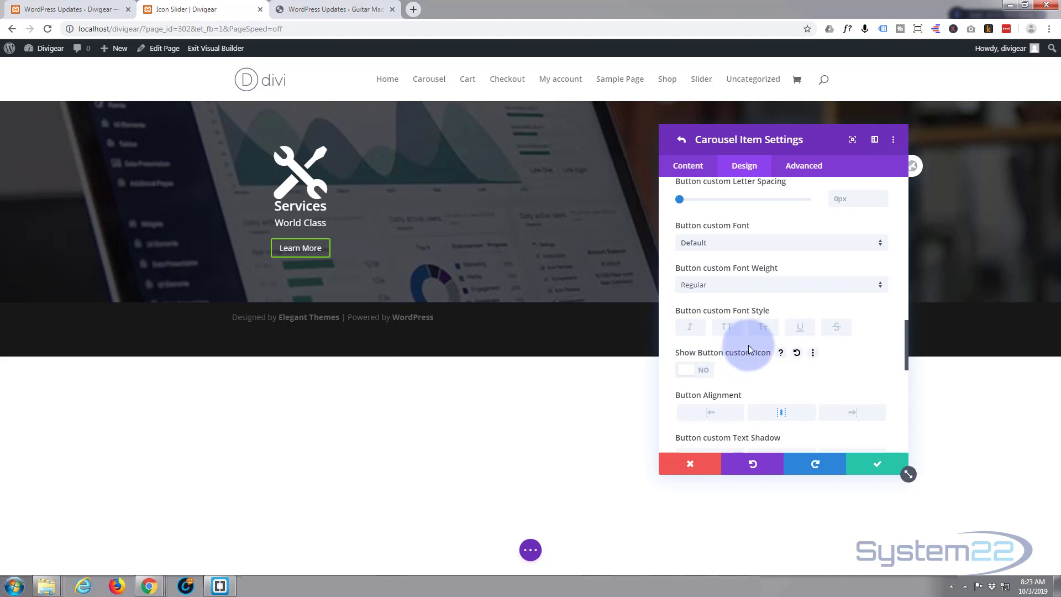
Step: Give the Learn More button a green (#7cda24) background for its hover state and save the Services item
scroll(759, 327, "up", 3)
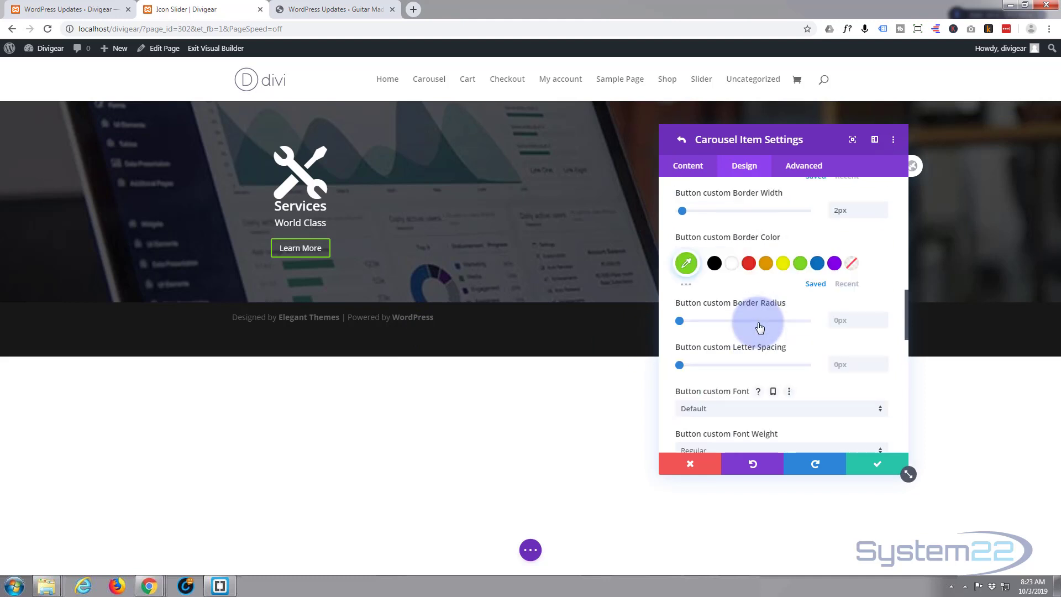
scroll(757, 320, "up", 4)
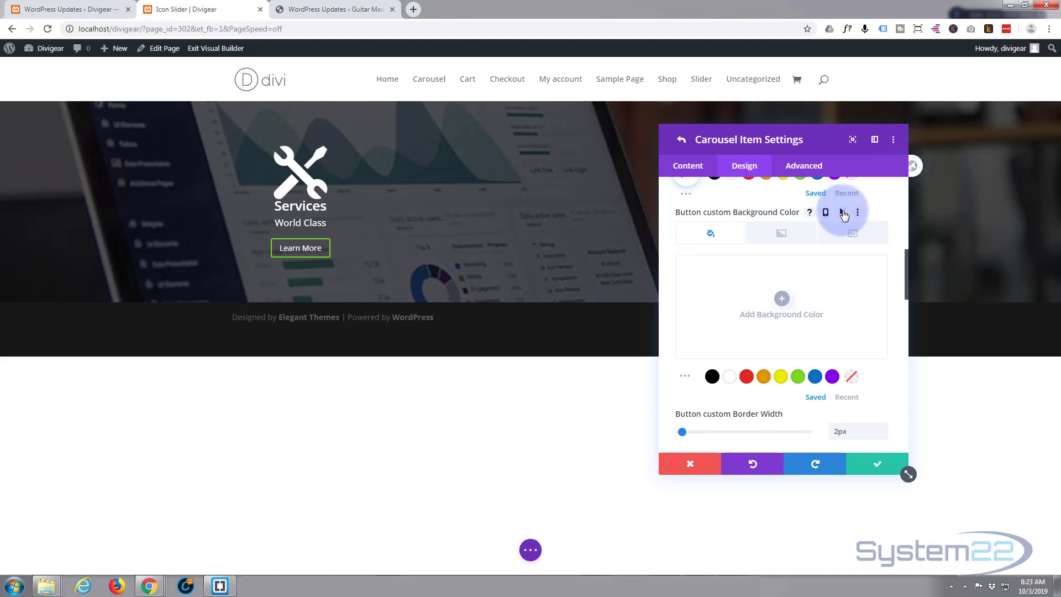
left_click(842, 213)
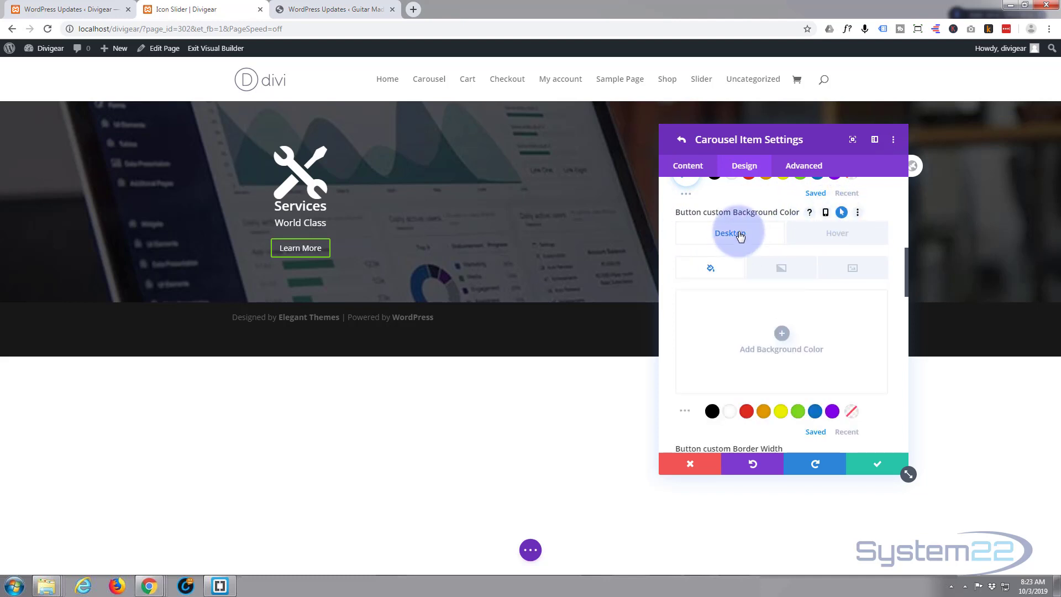
left_click(833, 235)
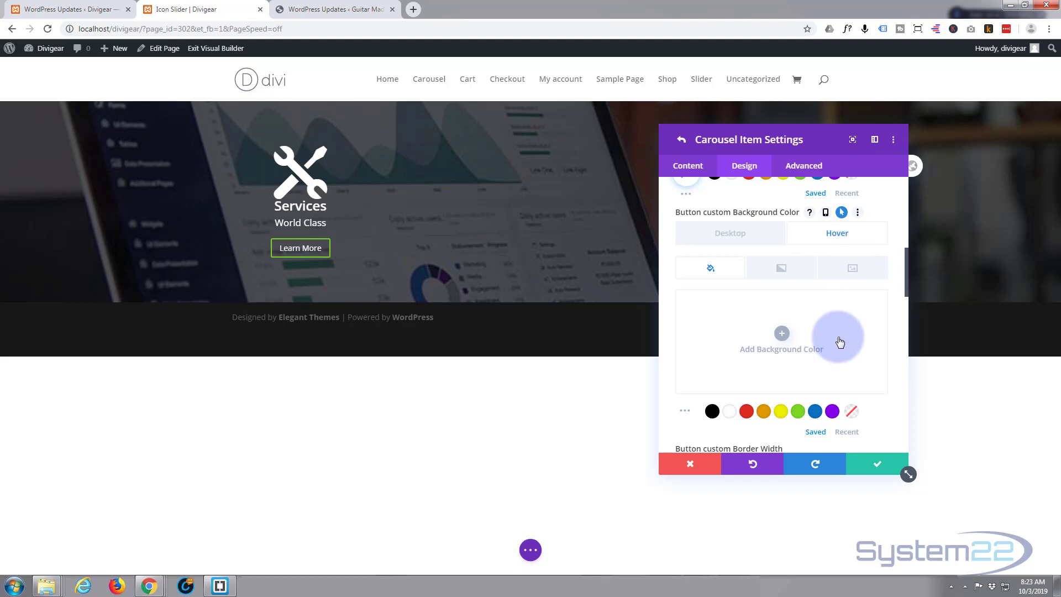
left_click(798, 411)
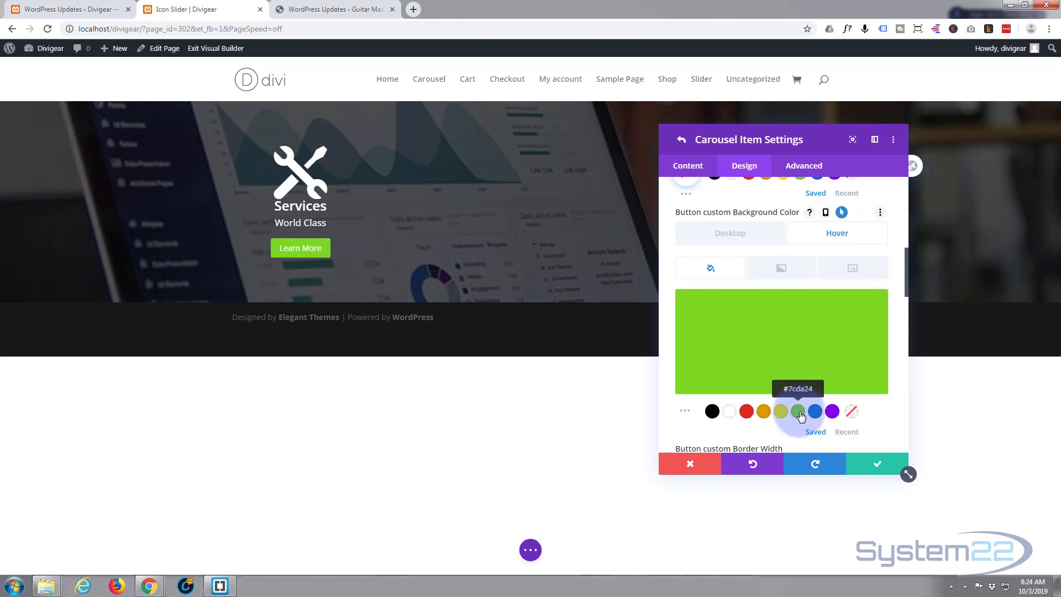
scroll(874, 473, "up", 1)
left_click(879, 467)
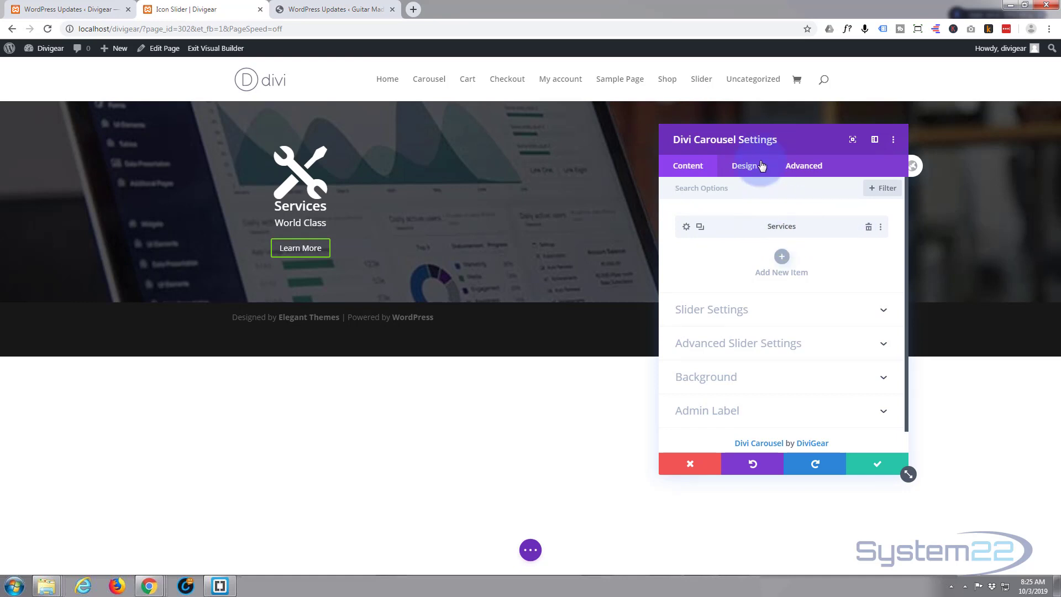
Step: Set the carousel's content container top padding to 20px in the custom spacing options and save the module
left_click(745, 166)
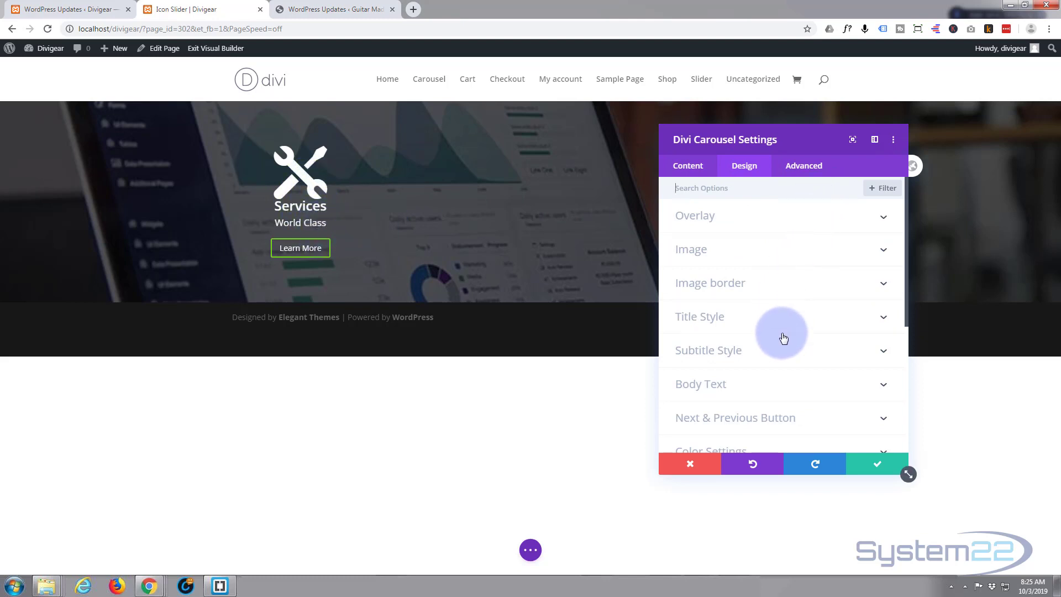
scroll(779, 368, "down", 1)
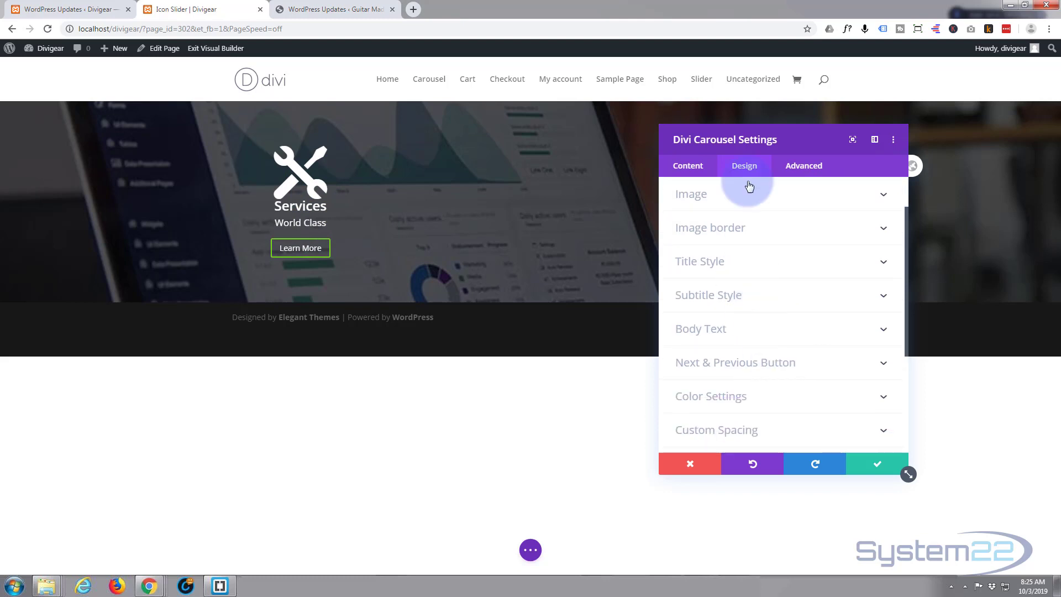
scroll(755, 264, "down", 2)
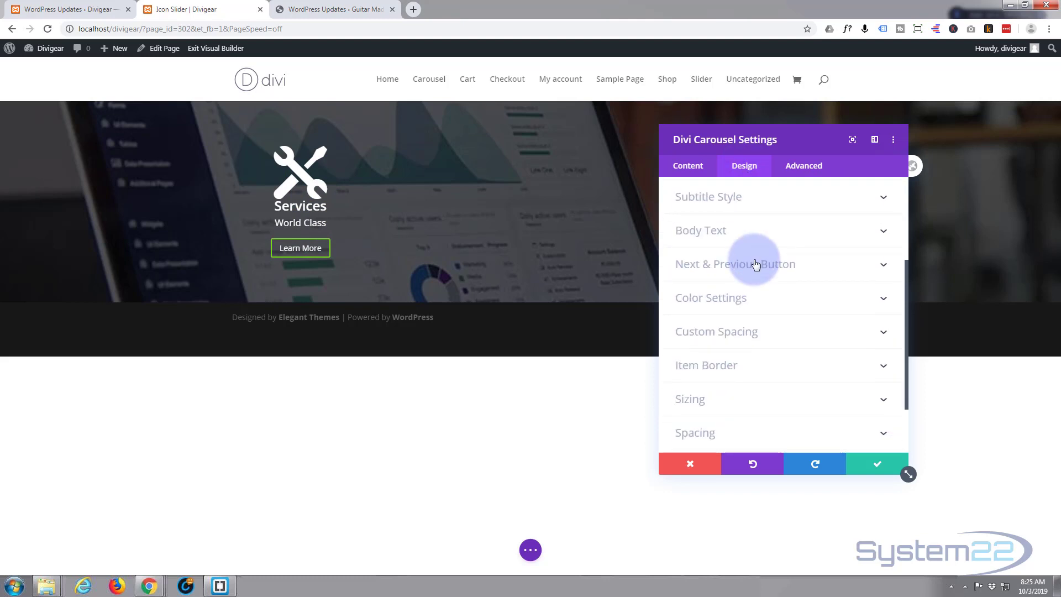
left_click(782, 318)
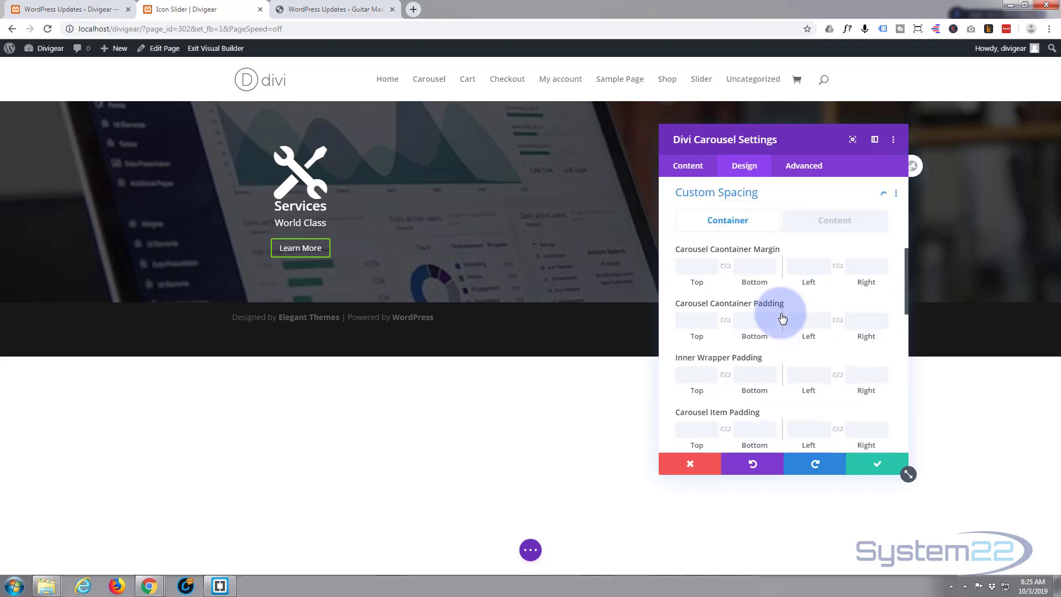
scroll(701, 291, "down", 5)
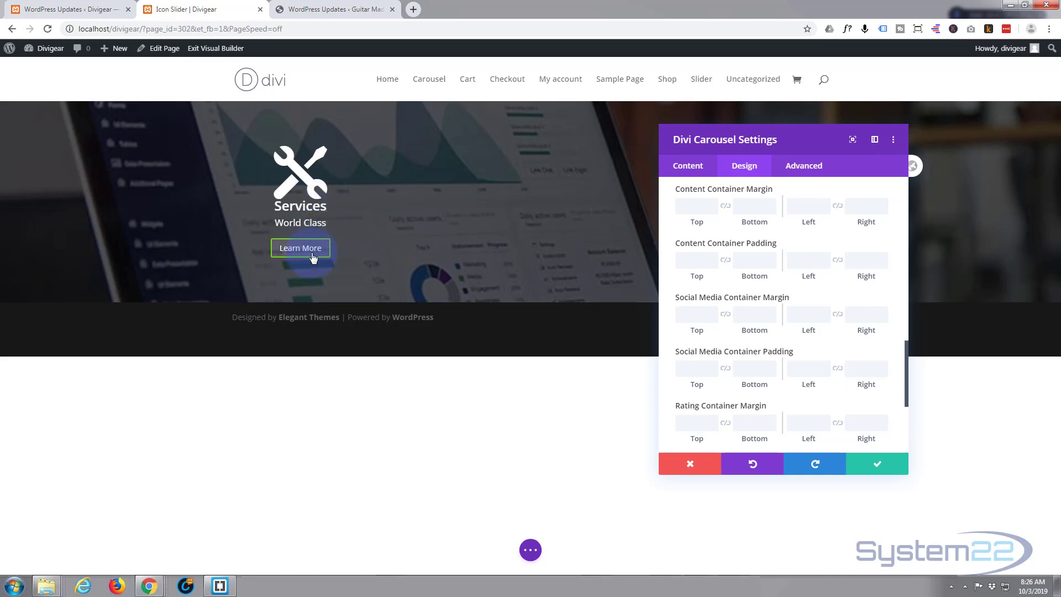
left_click(689, 260)
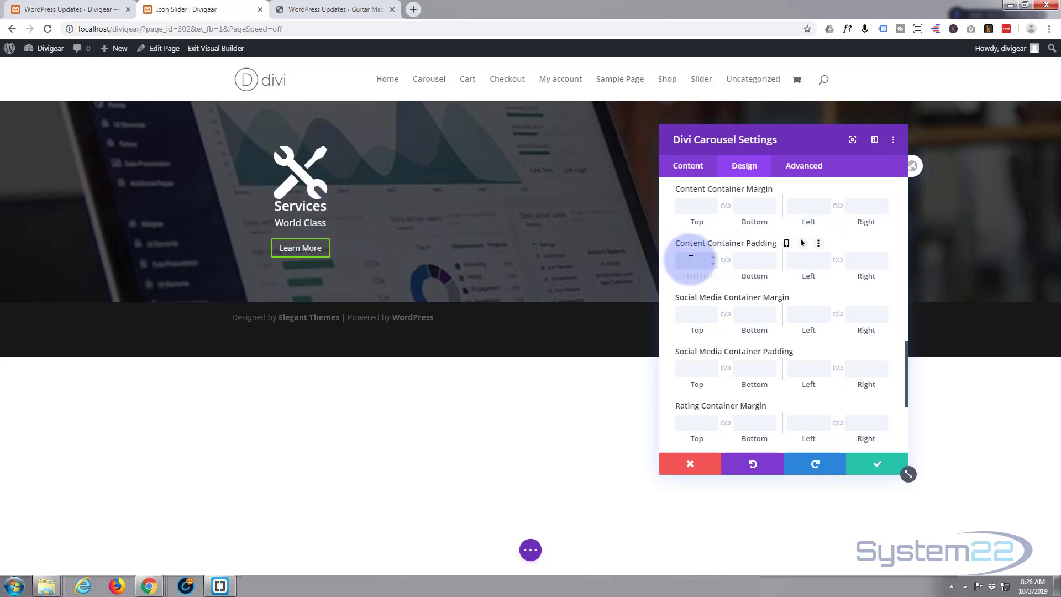
type("30")
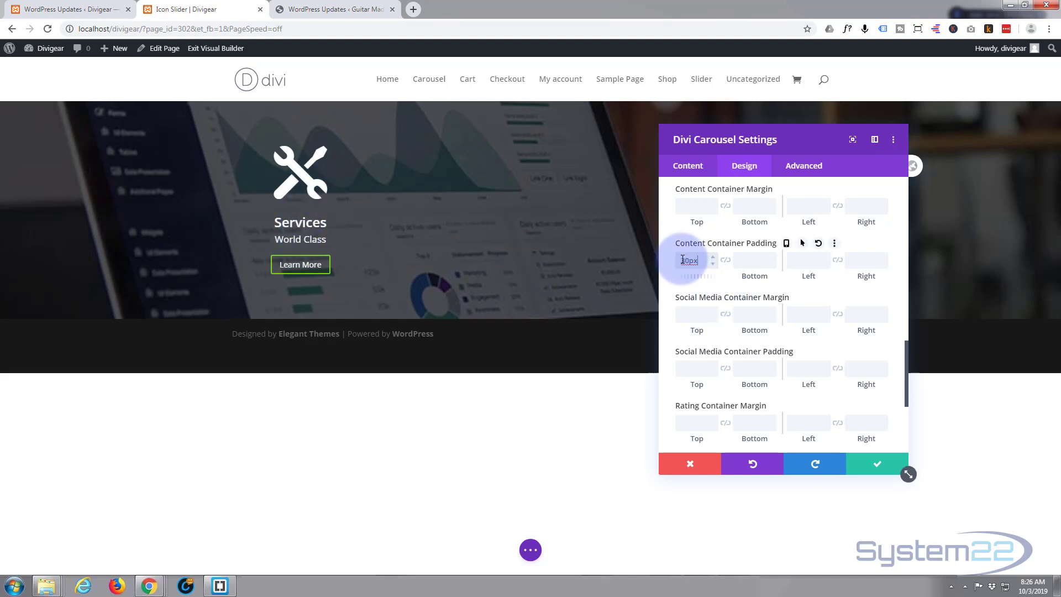
left_click_drag(681, 259, 685, 260)
type("2")
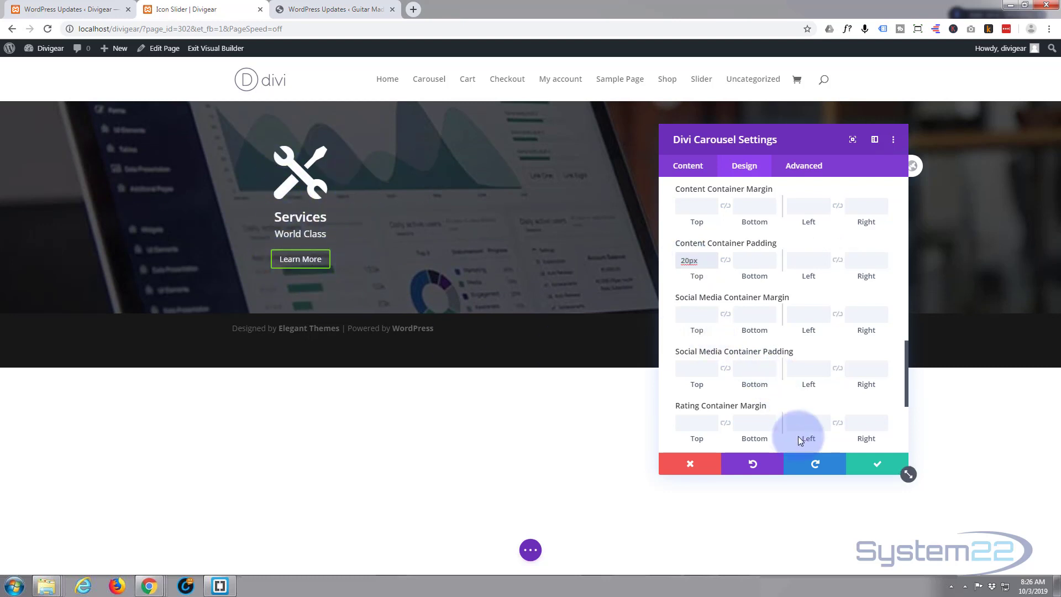
left_click(882, 465)
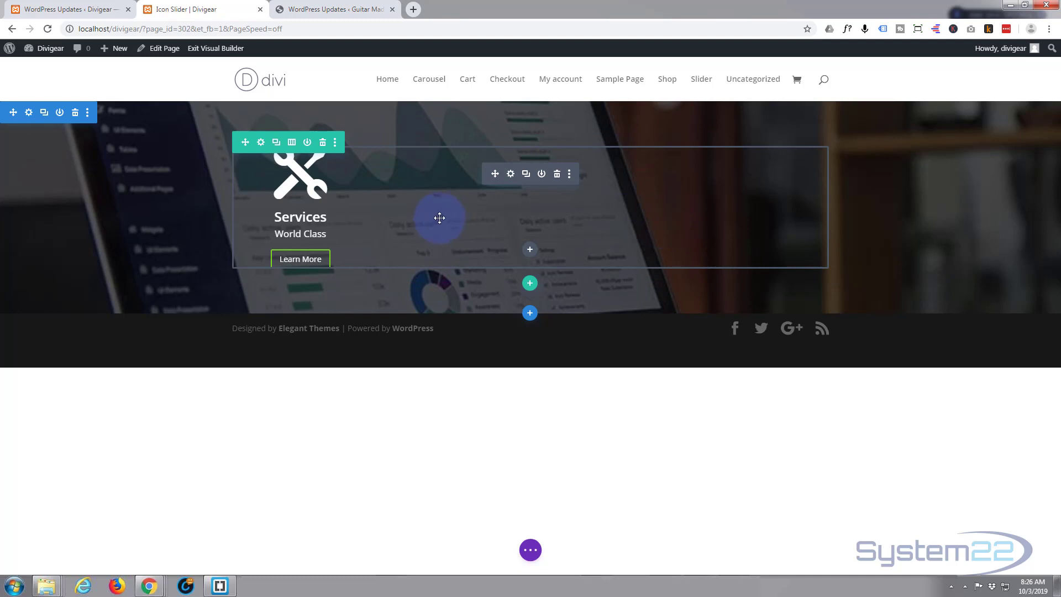
Step: Set the row's width and max width both to 100% and save the row settings
left_click(261, 145)
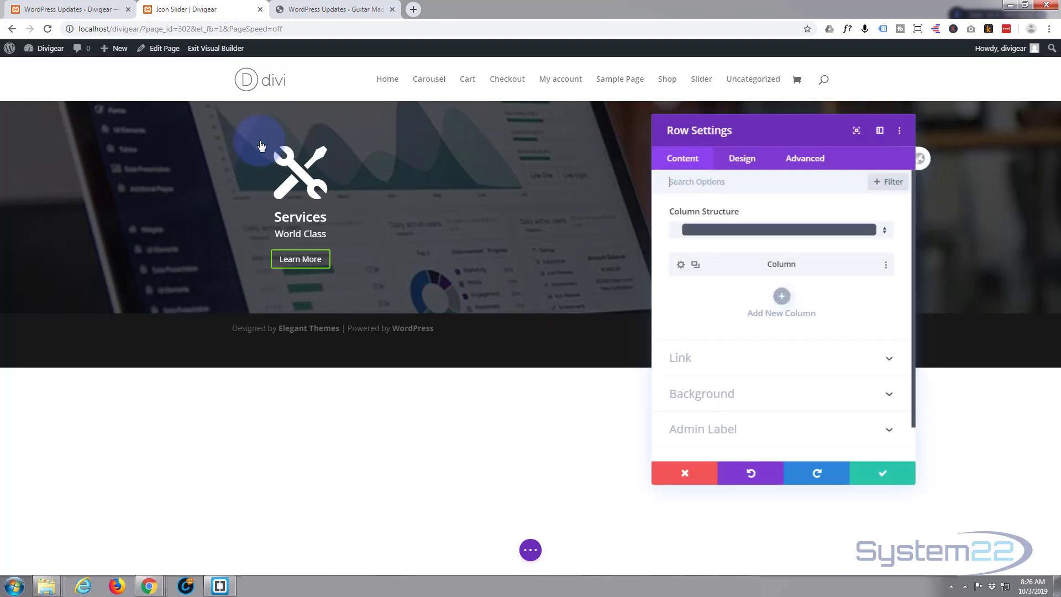
left_click(751, 166)
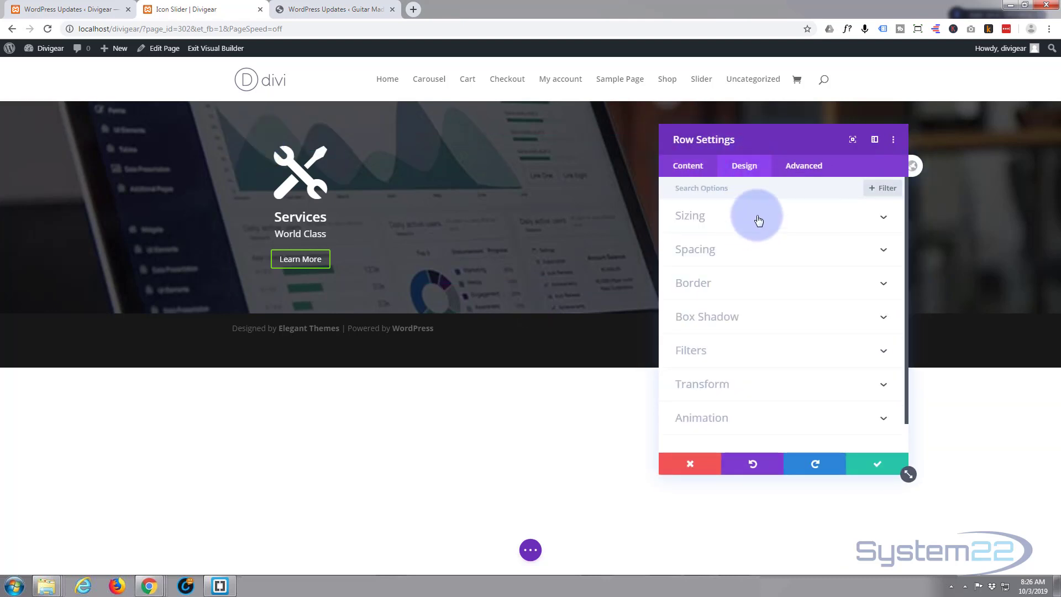
left_click(759, 220)
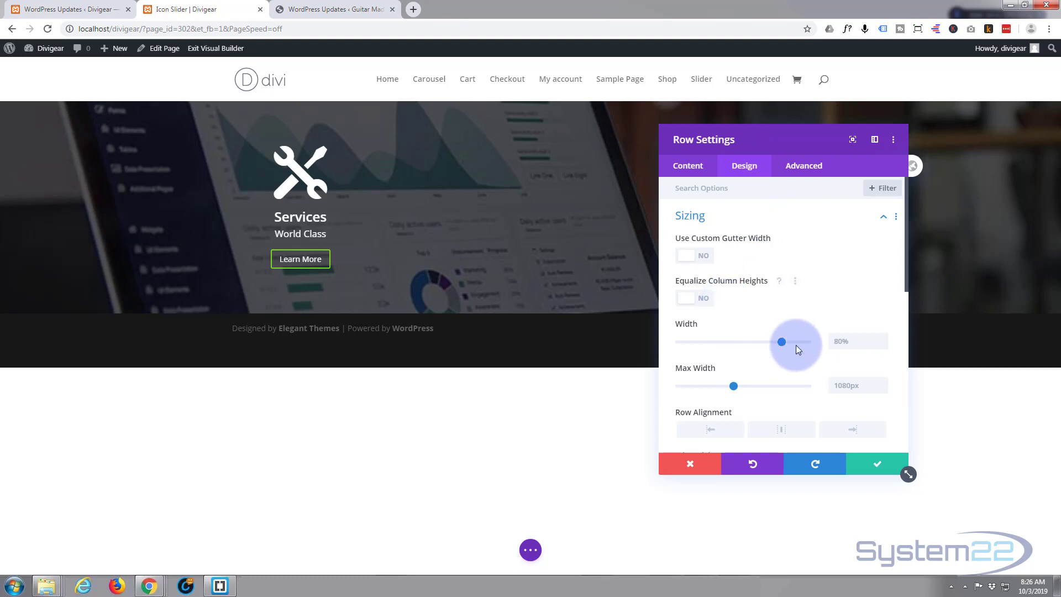
left_click_drag(782, 343, 823, 346)
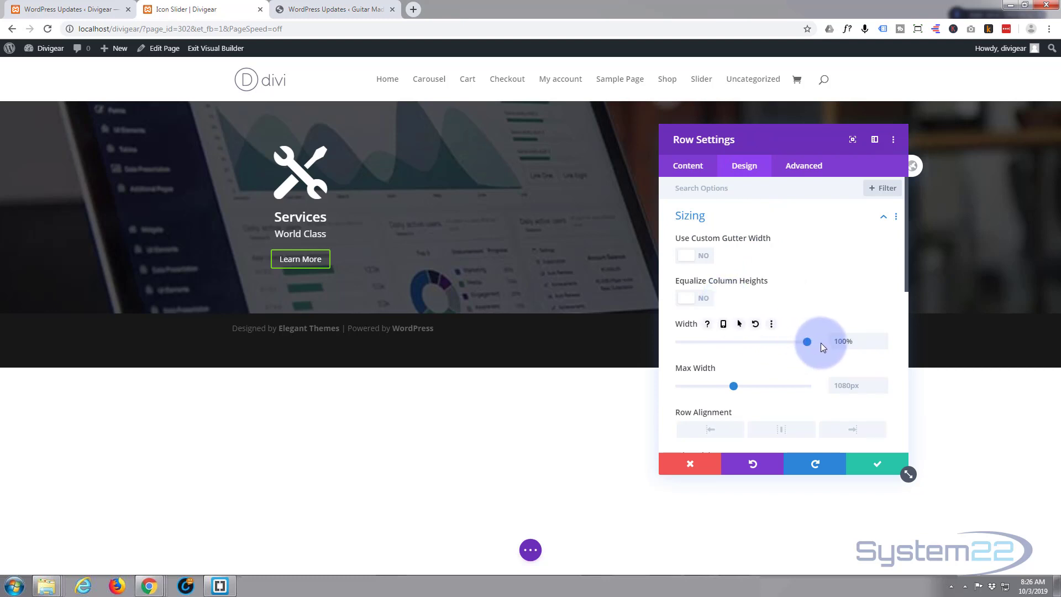
left_click(847, 385)
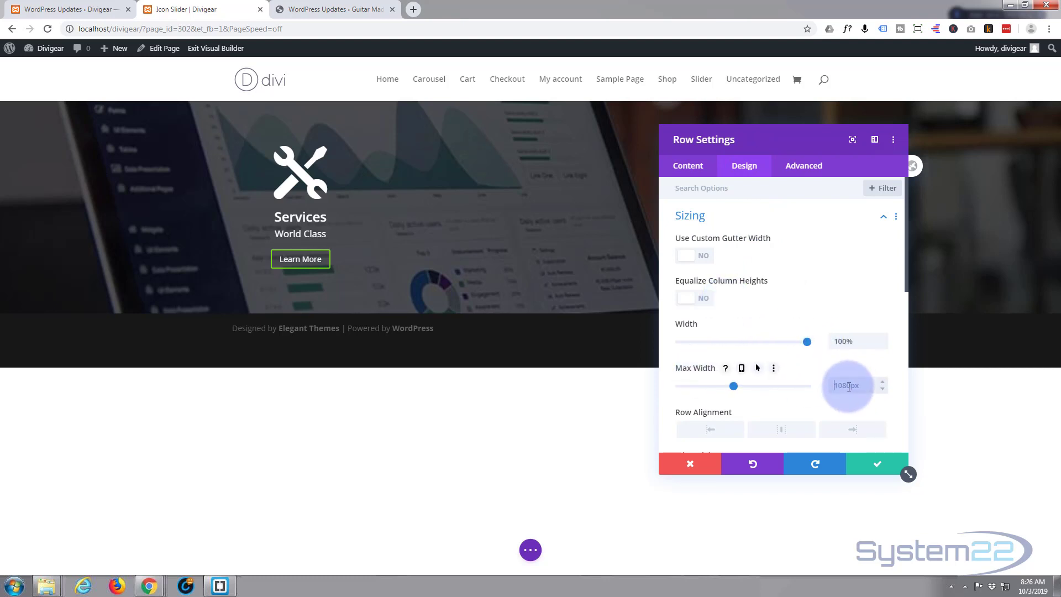
type("100")
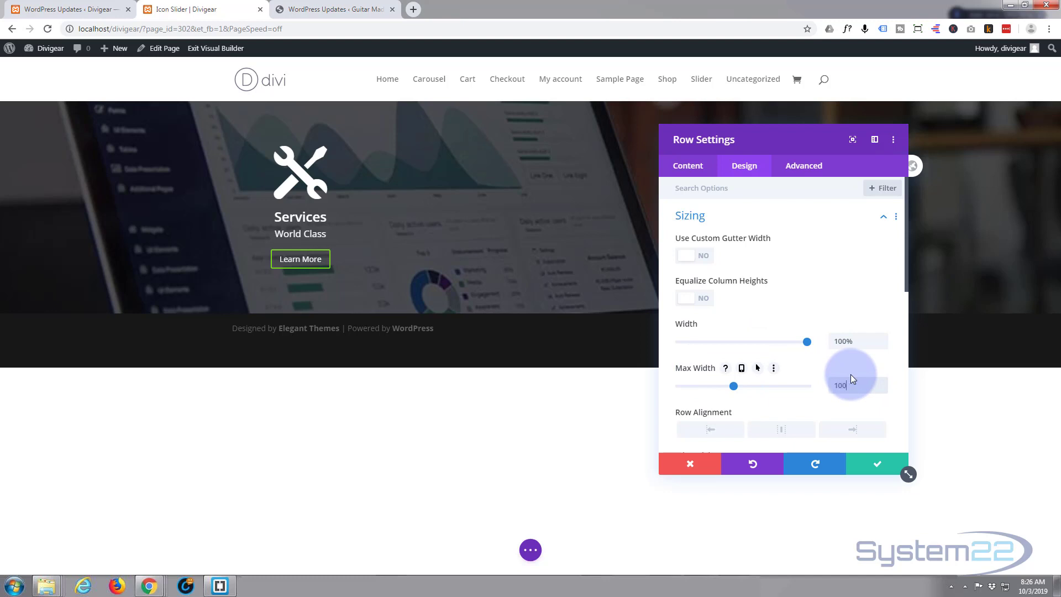
type("%")
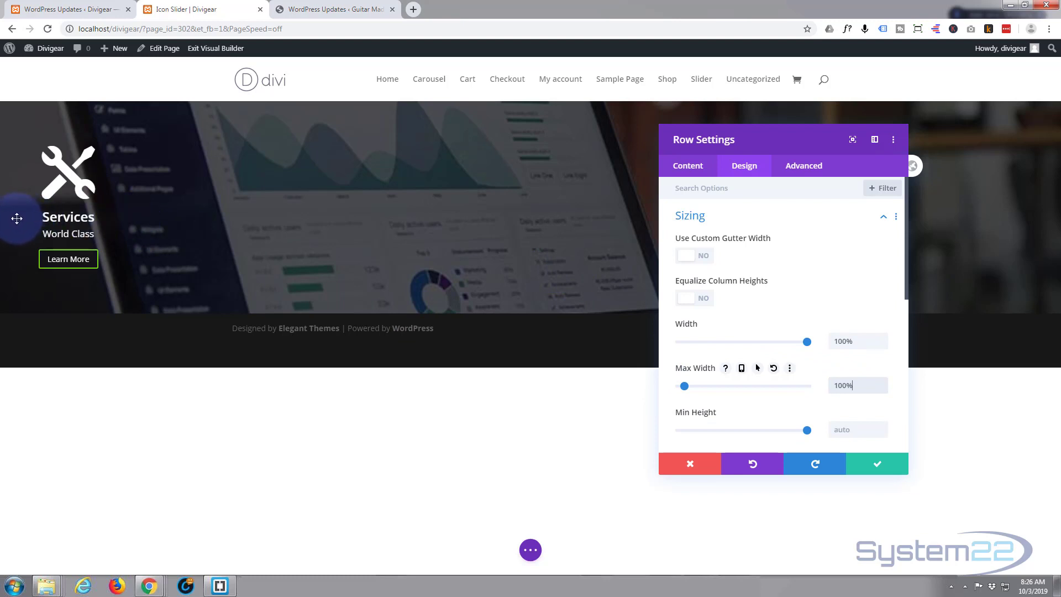
left_click(875, 465)
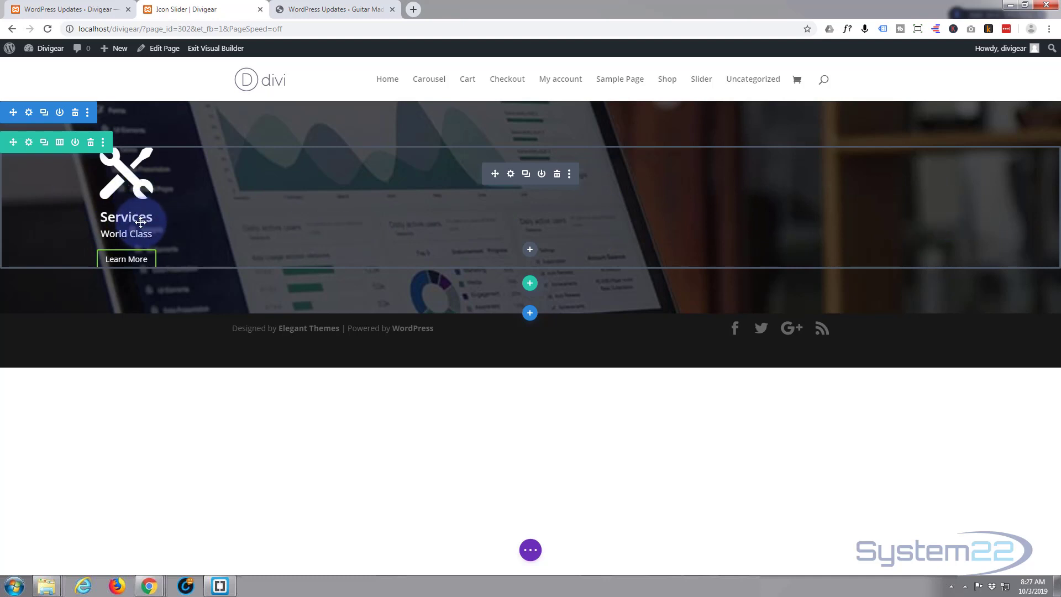
Step: Set the carousel module to show 6 items on desktop
left_click(510, 174)
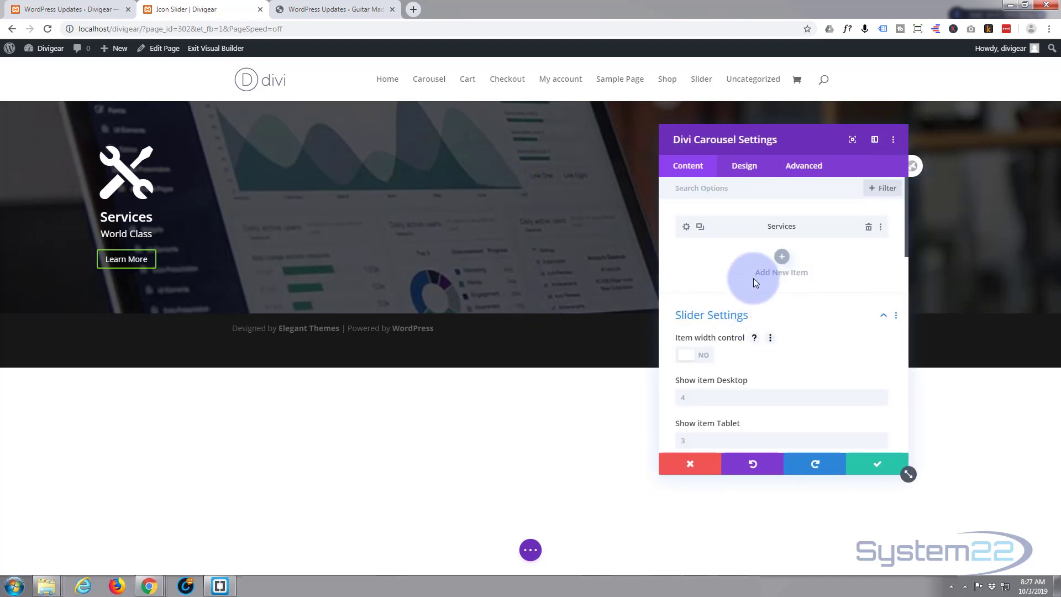
scroll(800, 331, "down", 1)
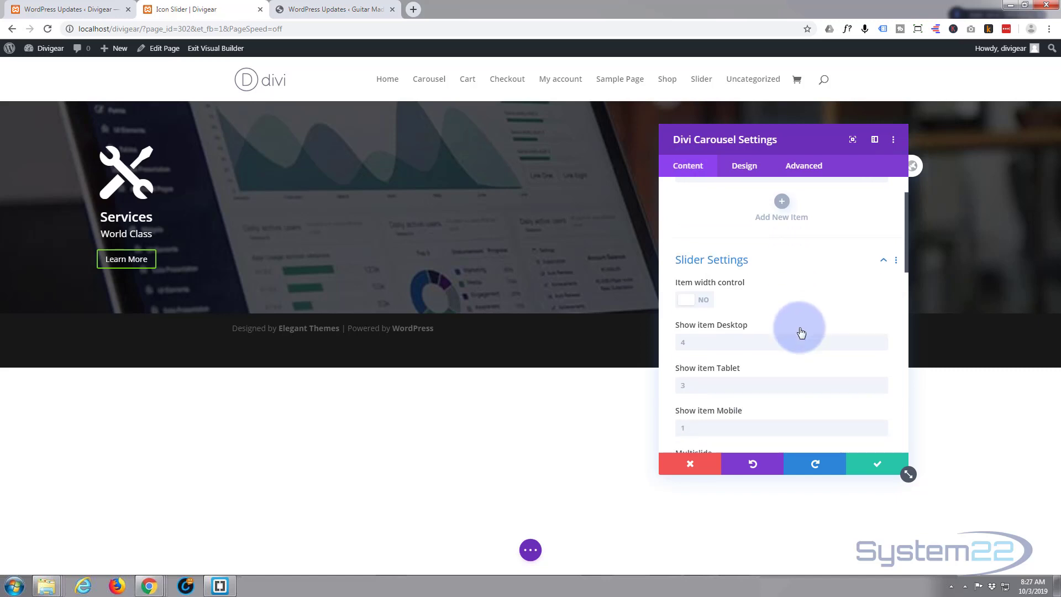
left_click(678, 342)
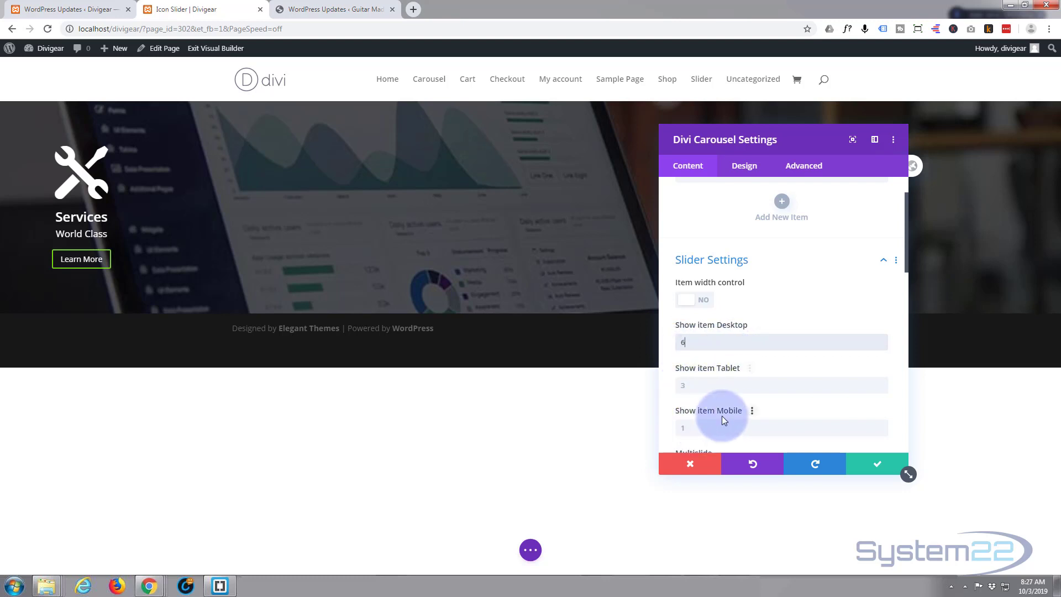
scroll(722, 416, "down", 2)
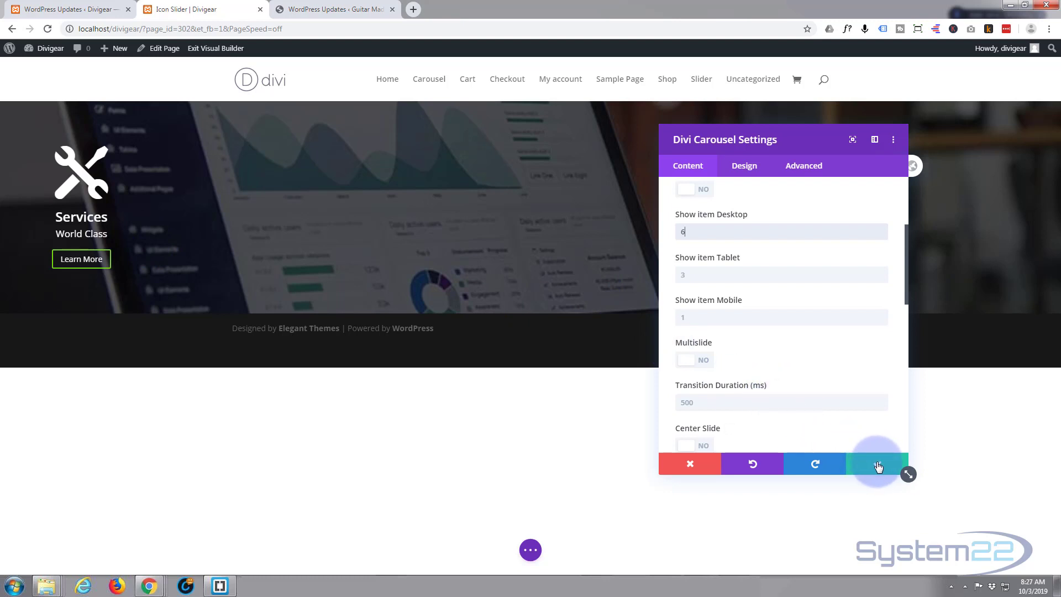
Step: Duplicate the Services item five times so the carousel holds six items, and check them on the page
scroll(860, 436, "up", 5)
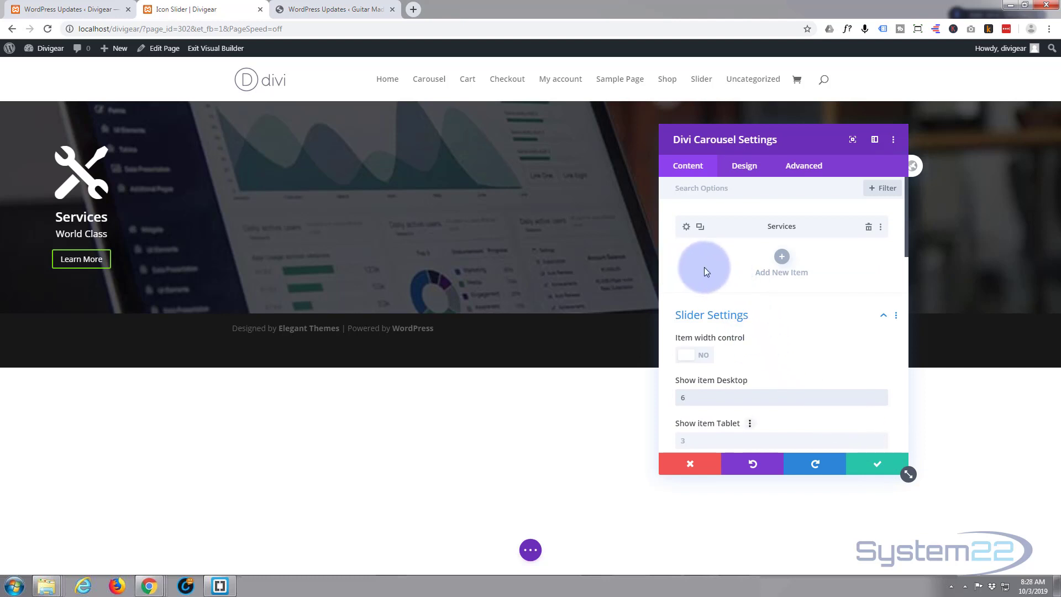
left_click(700, 227)
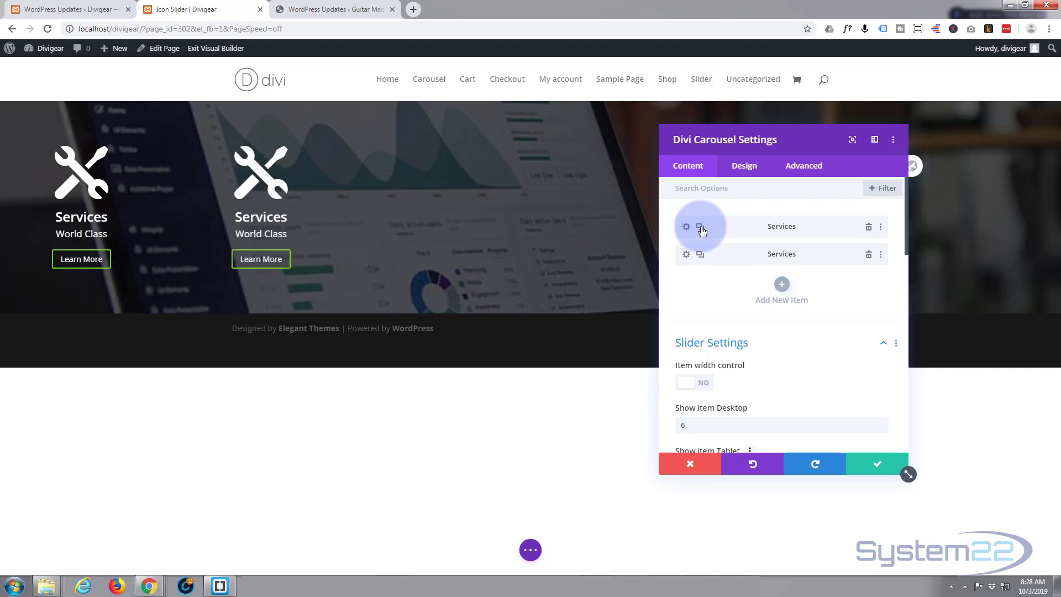
left_click(700, 227)
left_click(700, 227)
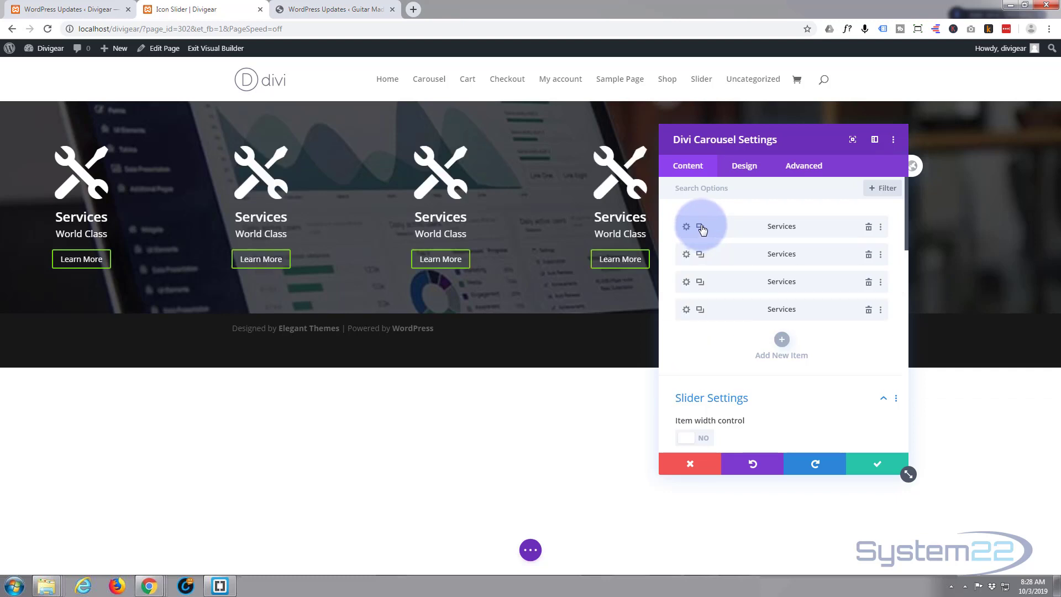
left_click(700, 227)
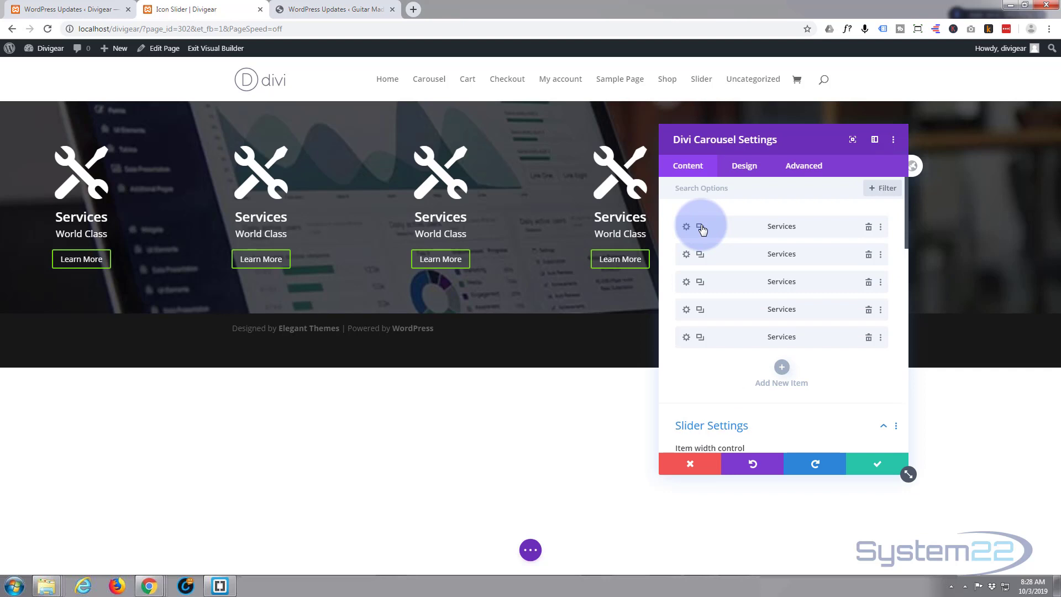
left_click(700, 227)
left_click_drag(780, 140, 718, 329)
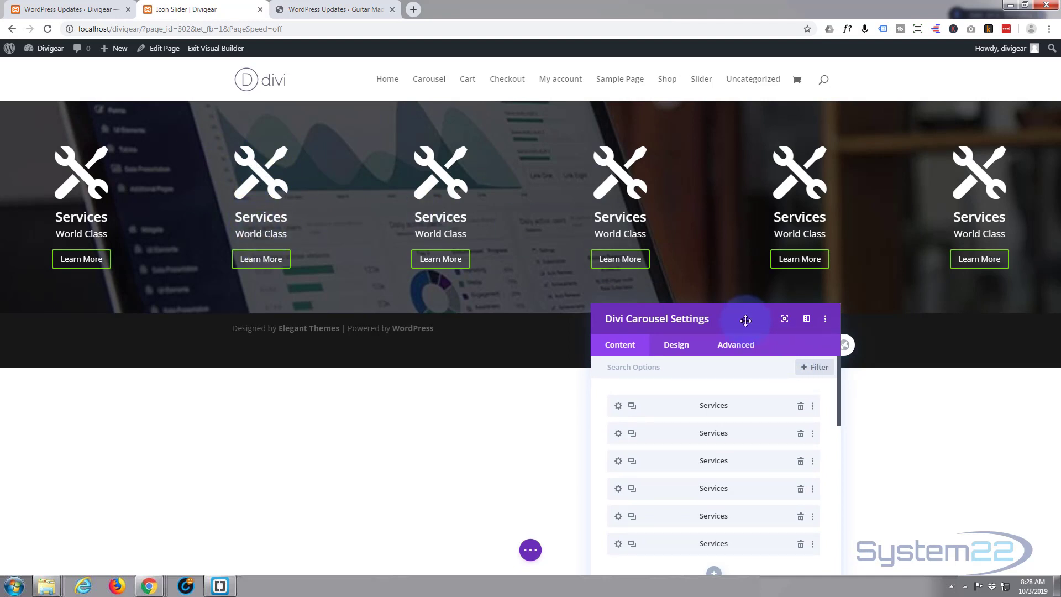
left_click_drag(746, 320, 742, 163)
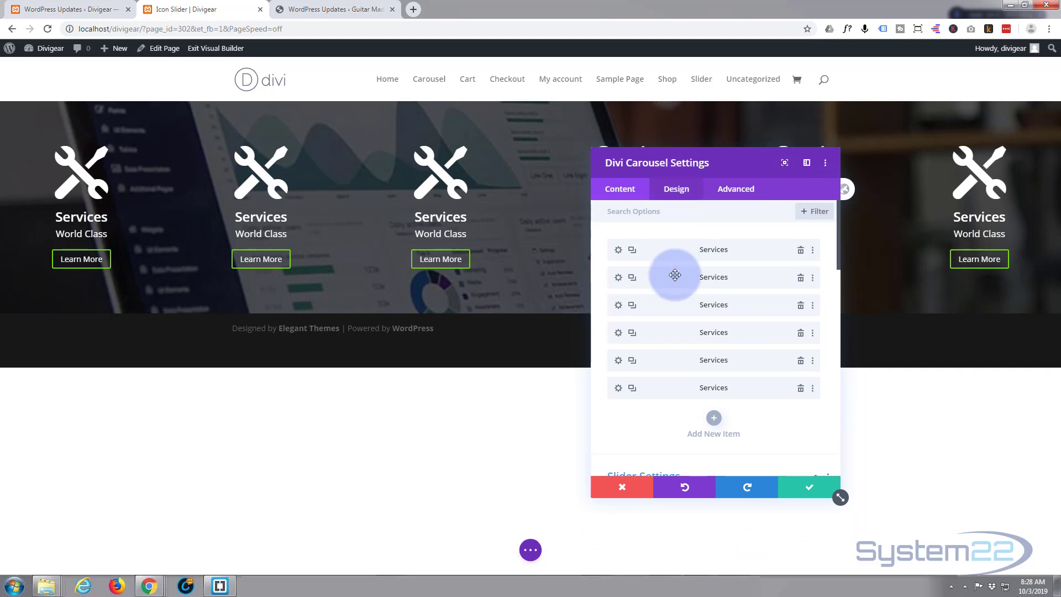
Step: Set the carousel's transition duration to 1500 ms in the slider settings
scroll(670, 232, "down", 6)
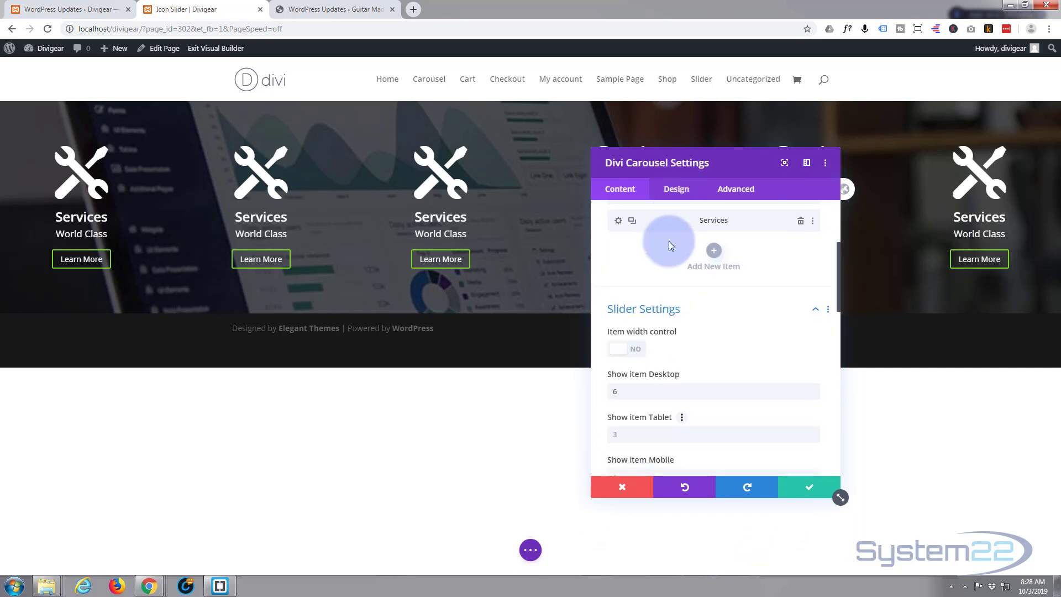
scroll(668, 244, "down", 4)
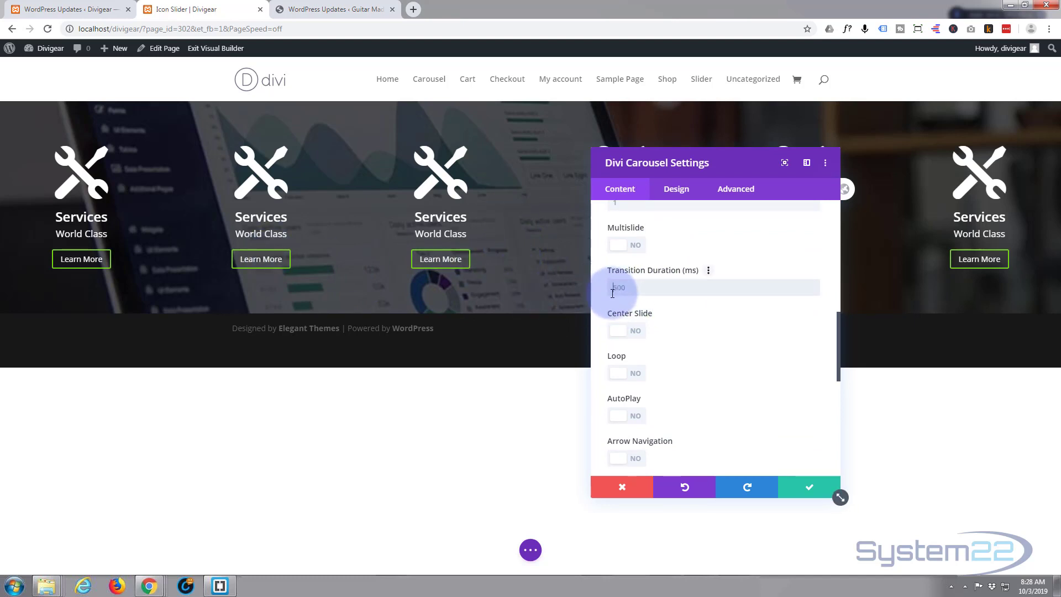
type("500")
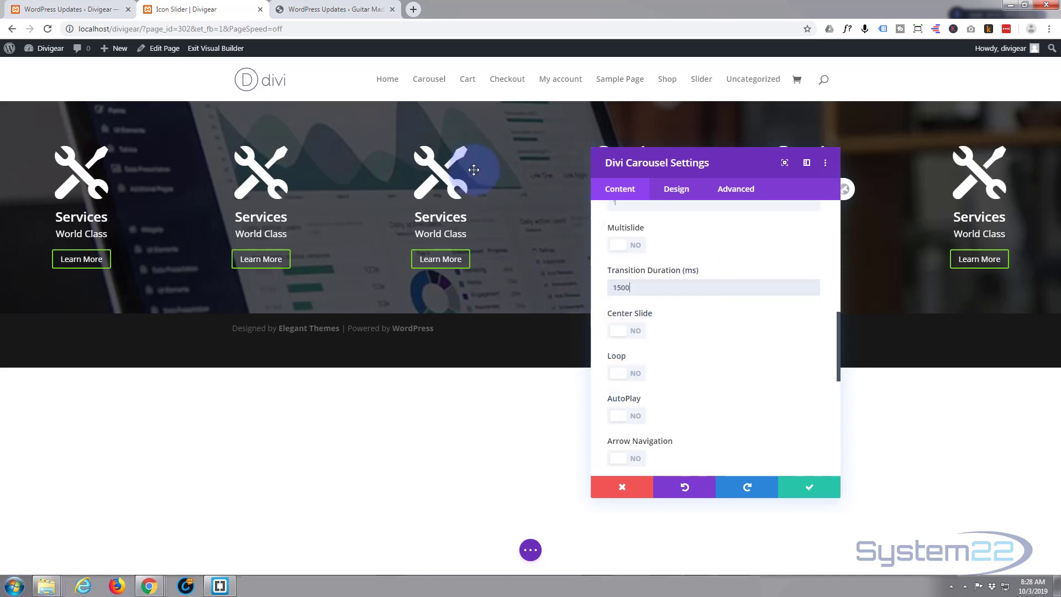
Step: Enable Center Slide, Loop, AutoPlay and Pause on hover for the carousel
left_click(635, 334)
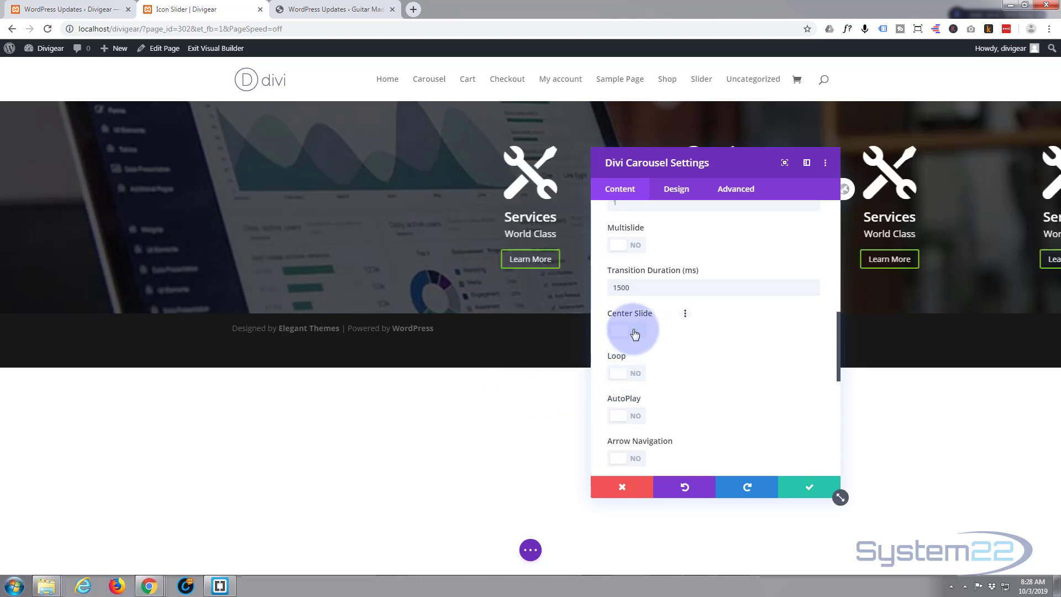
left_click(635, 375)
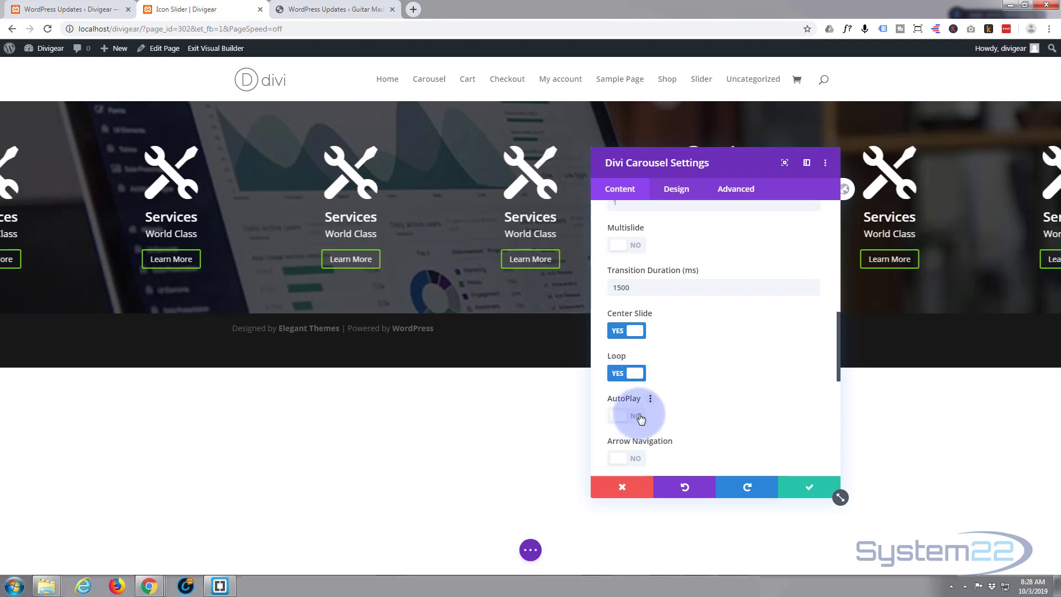
left_click(640, 417)
scroll(685, 343, "down", 2)
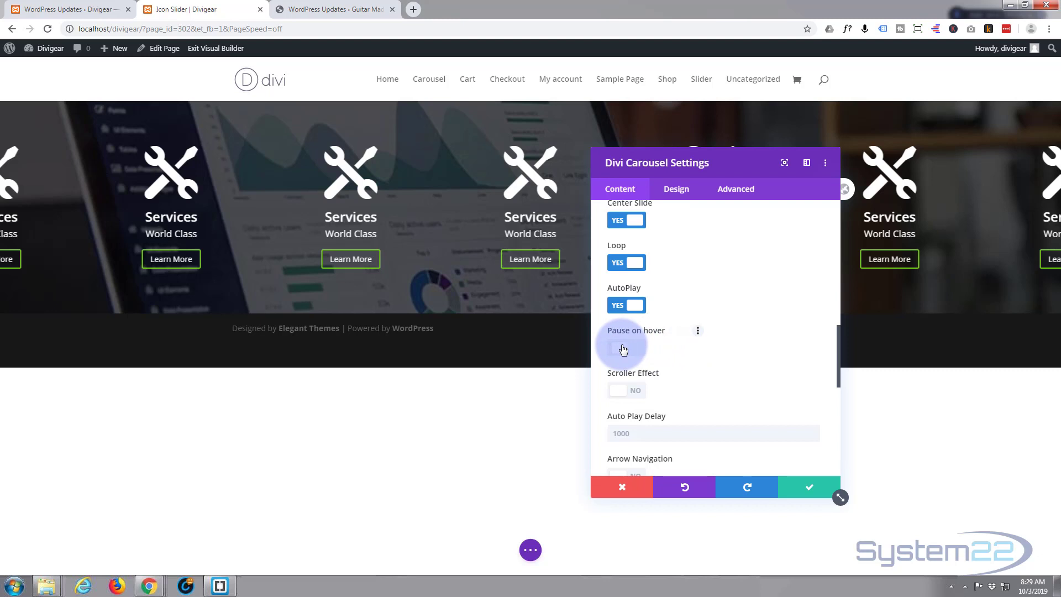
left_click(623, 349)
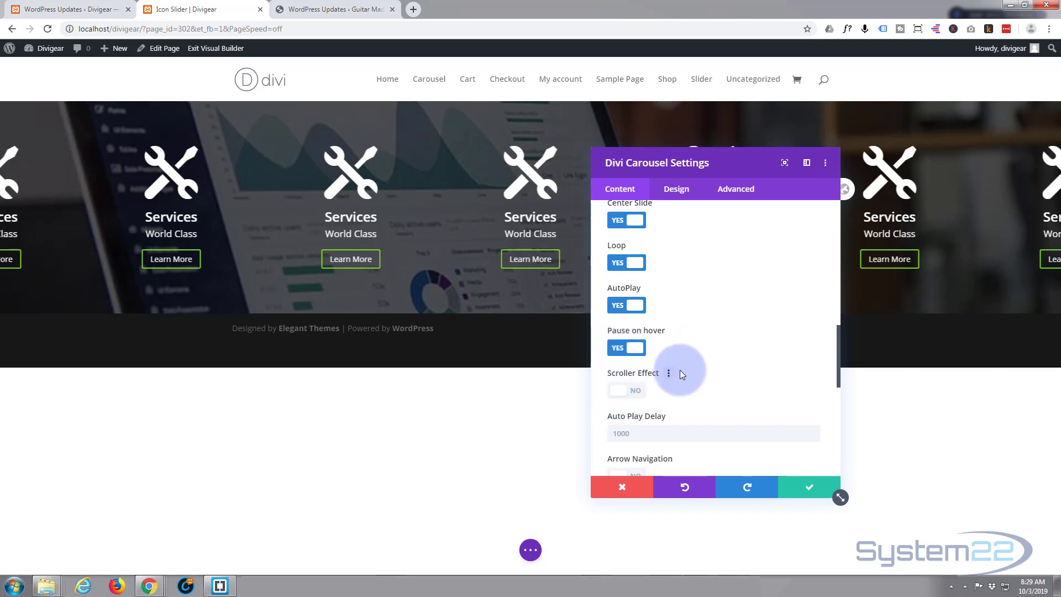
scroll(680, 372, "down", 1)
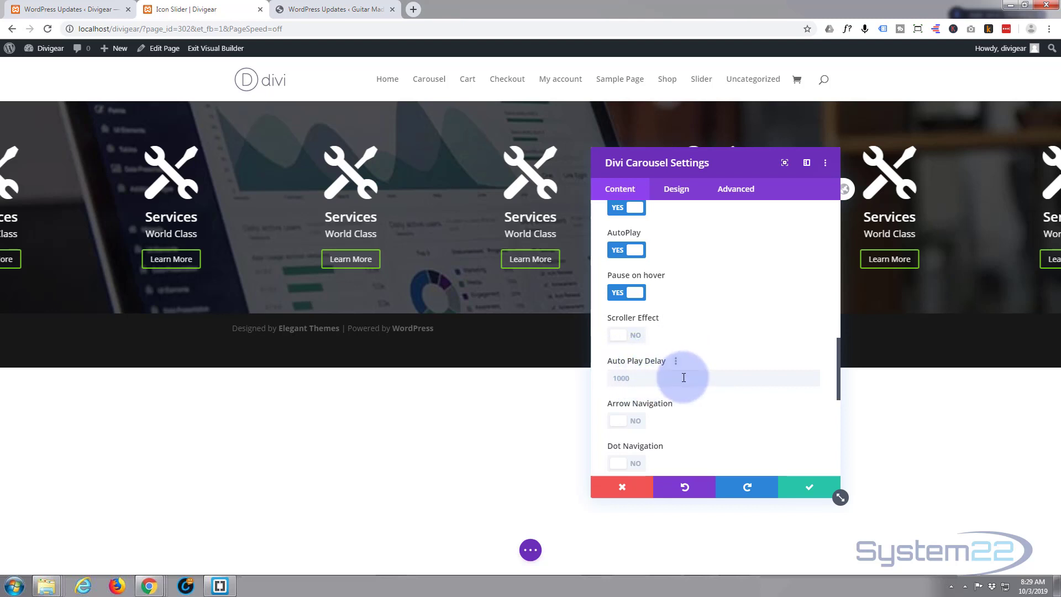
Step: Enable Arrow Navigation for the carousel and check the vertical alignment options, keeping Top
scroll(683, 376, "down", 2)
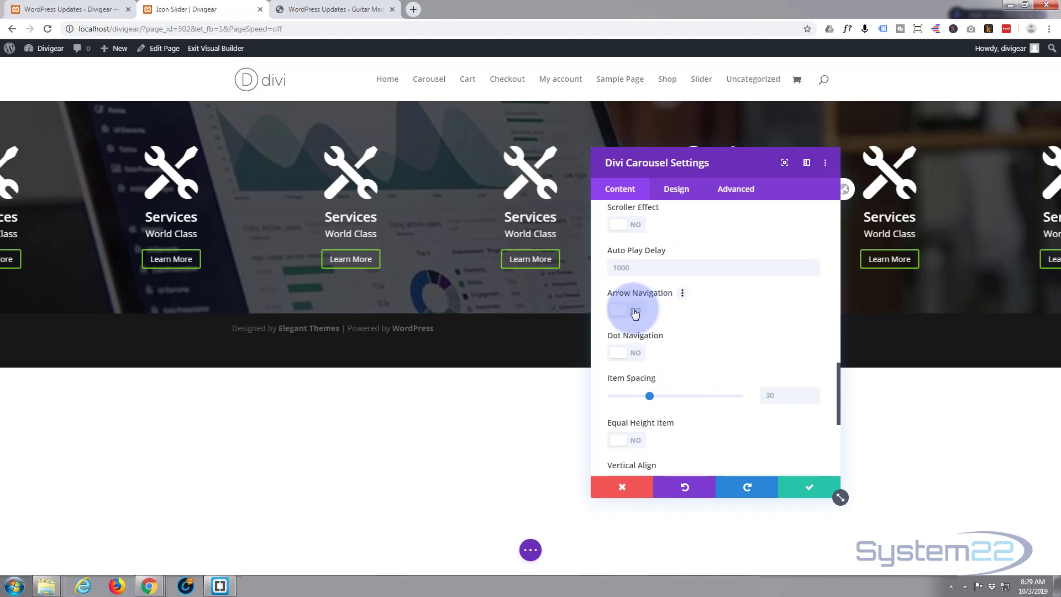
left_click(634, 312)
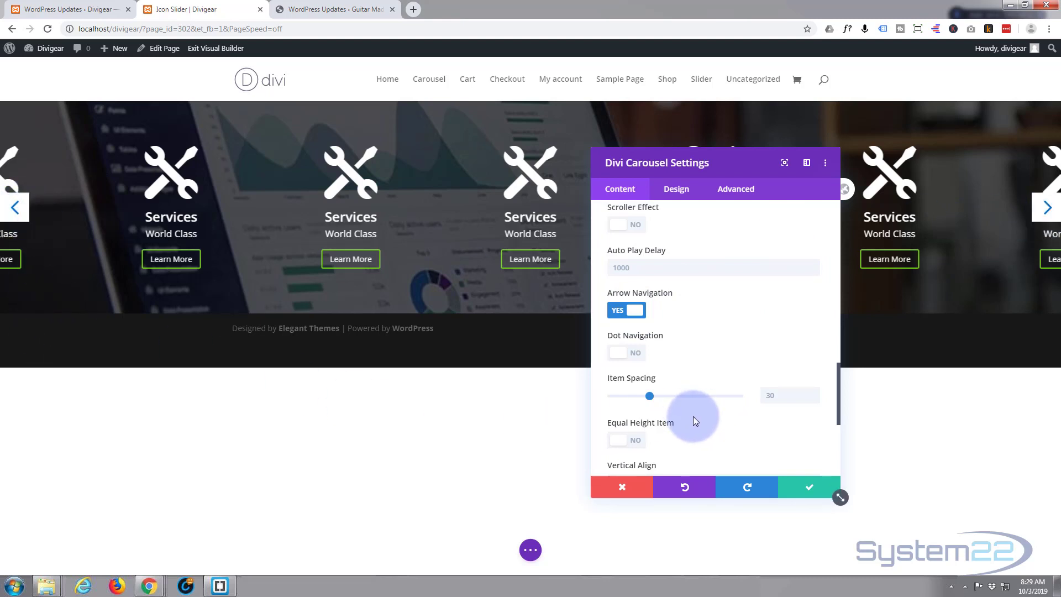
scroll(695, 419, "down", 1)
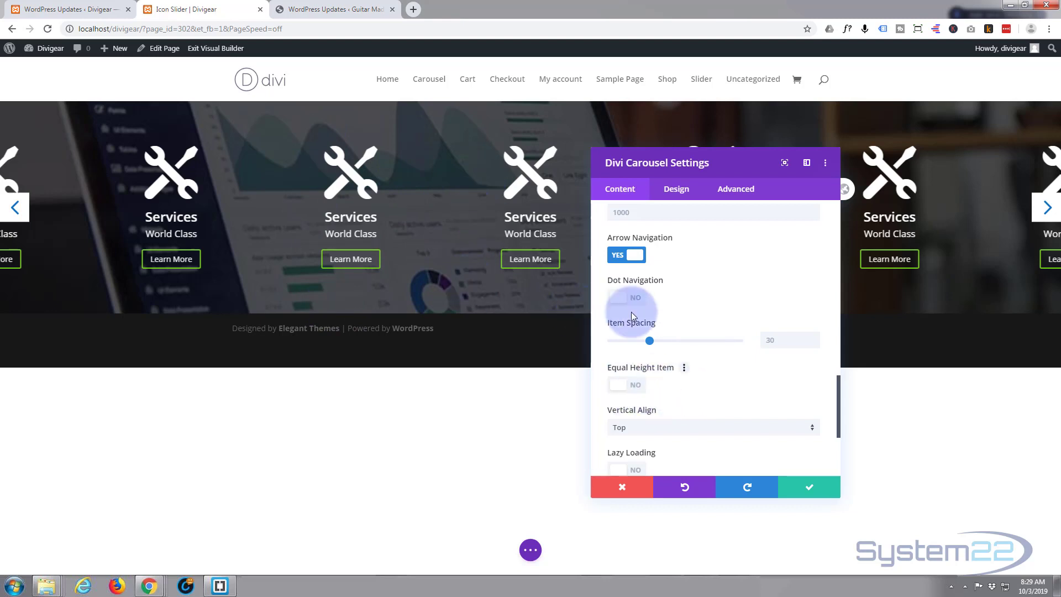
scroll(690, 372, "down", 1)
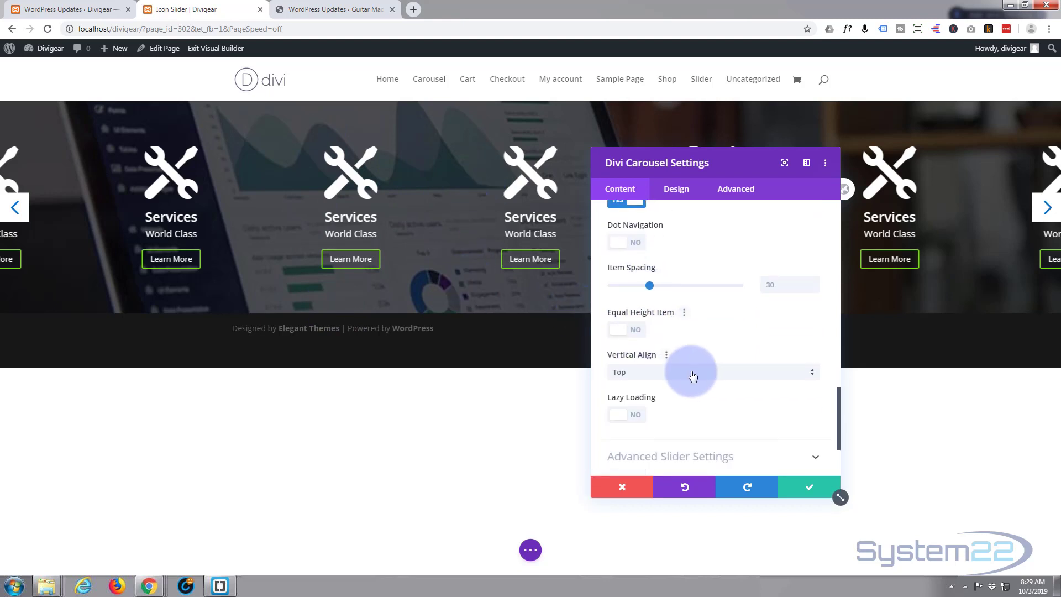
left_click(693, 376)
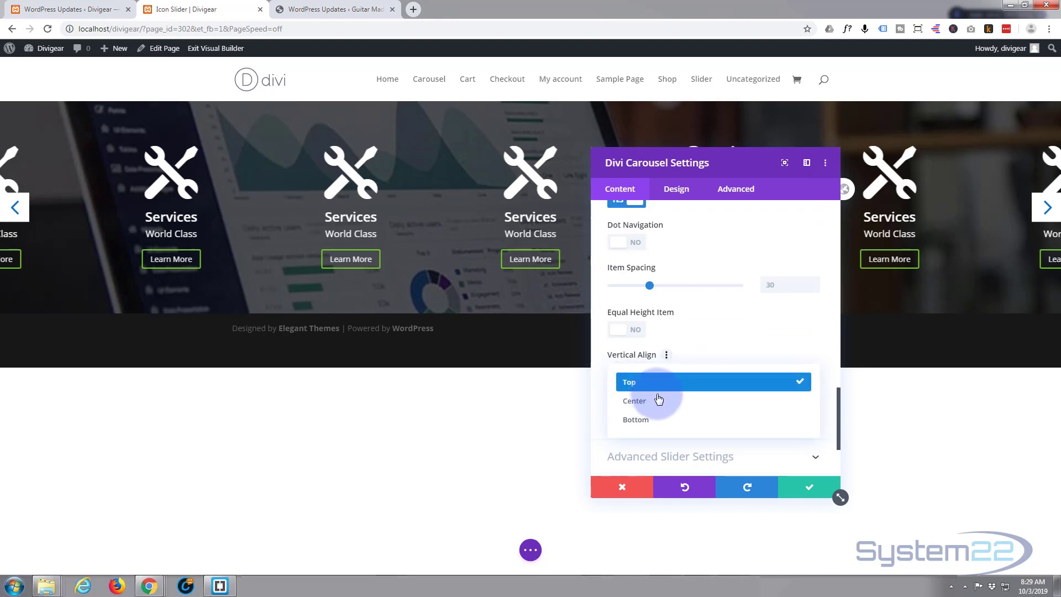
left_click(722, 345)
Step: Set the advanced slider effect to Coverflow and turn off the Coverflow Shadow
scroll(722, 400, "down", 2)
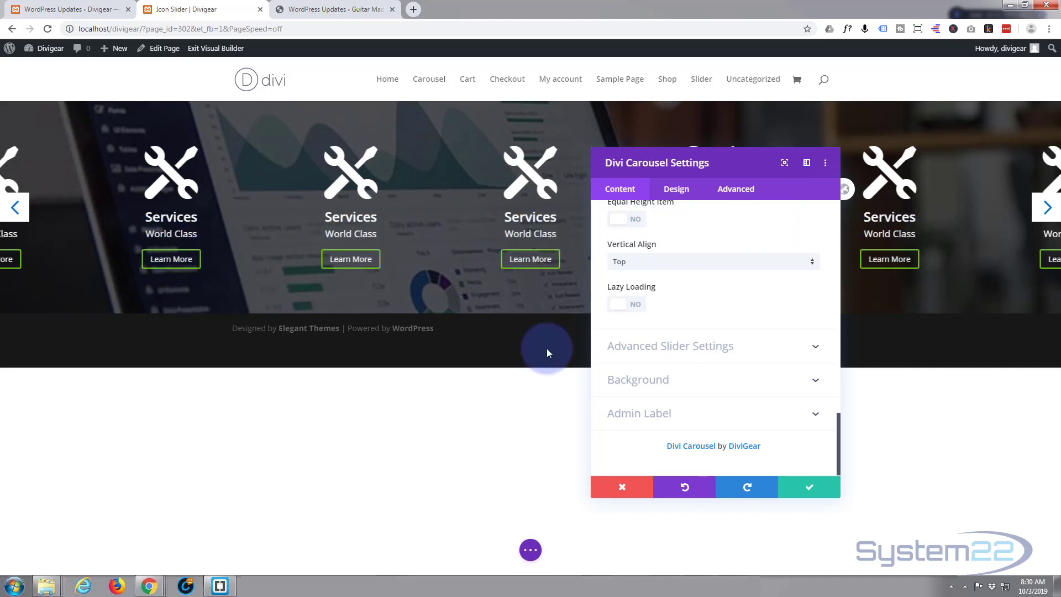
left_click(713, 346)
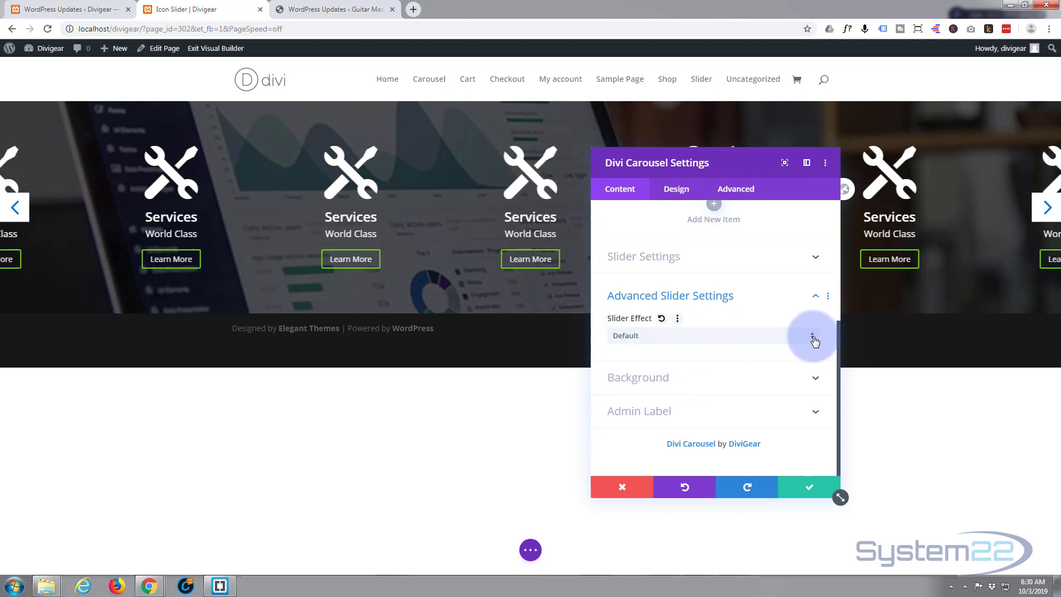
left_click(812, 340)
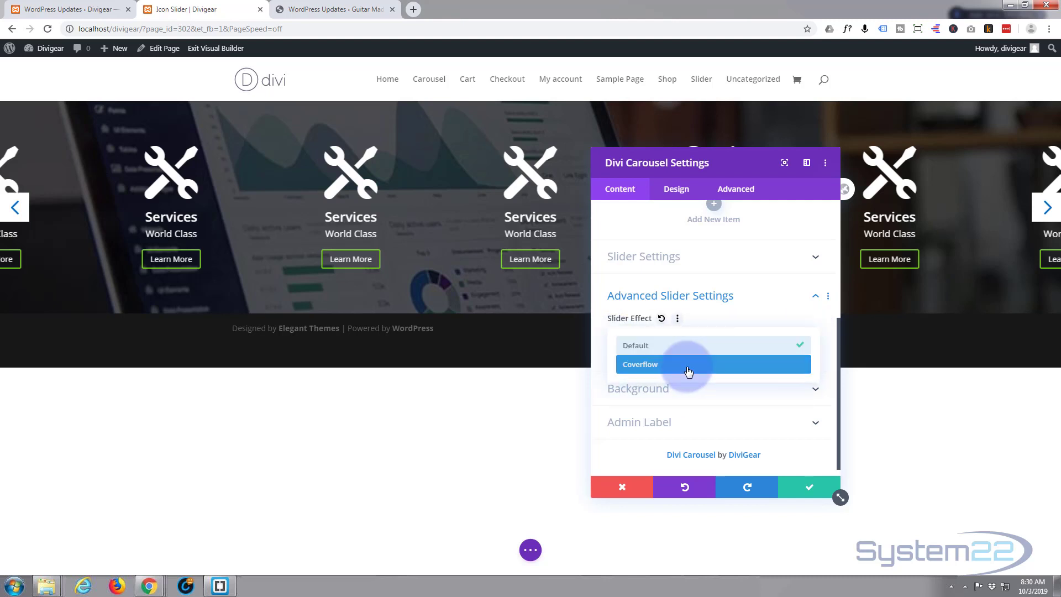
left_click(685, 365)
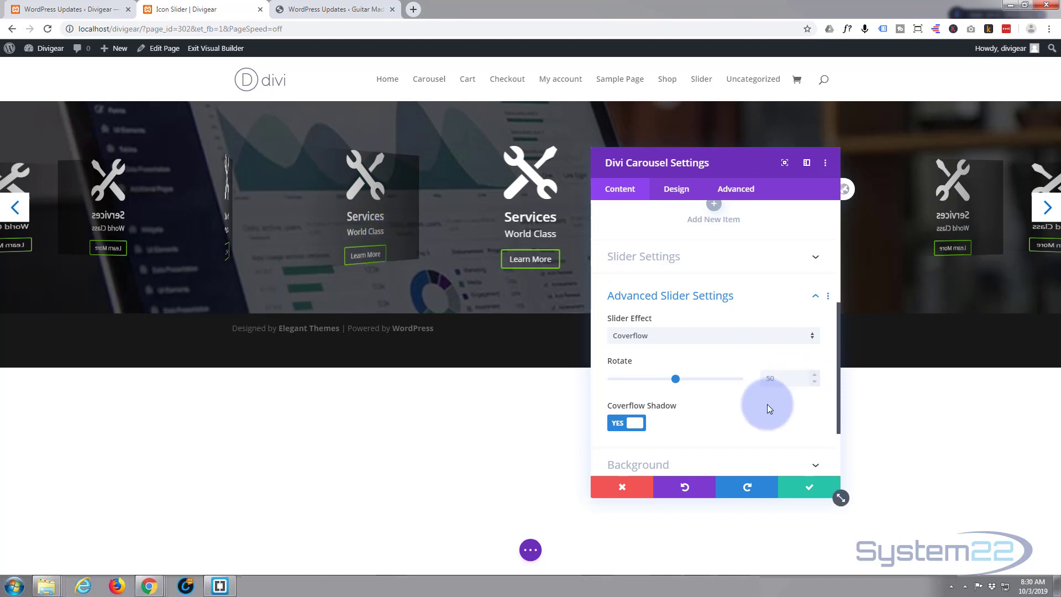
scroll(715, 400, "down", 2)
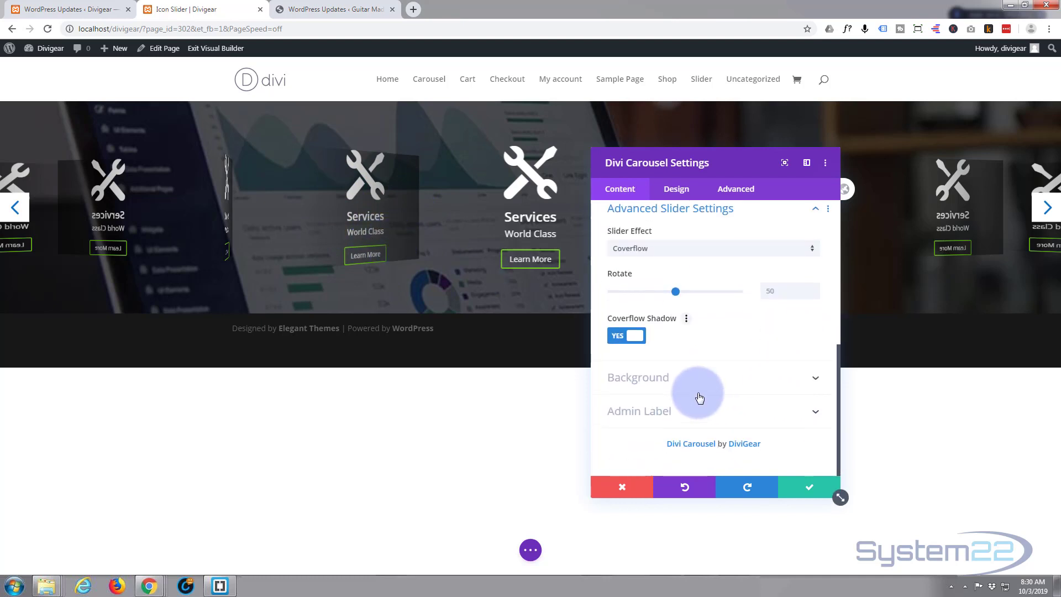
left_click(628, 337)
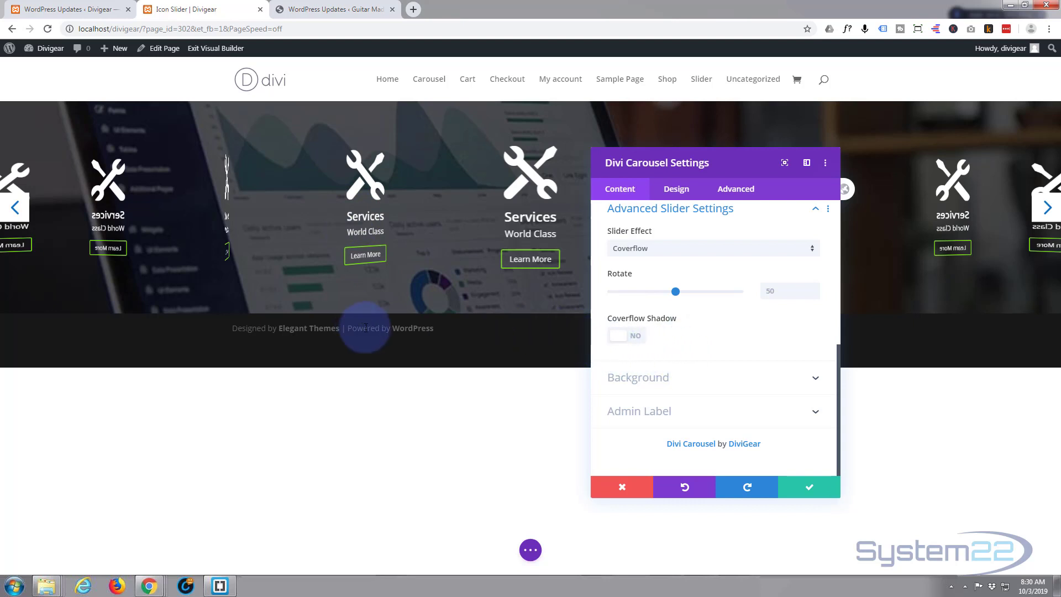
Step: Set the Coverflow effect's Rotate value to 27, moving the settings window clear of the carousel
left_click_drag(718, 173, 518, 331)
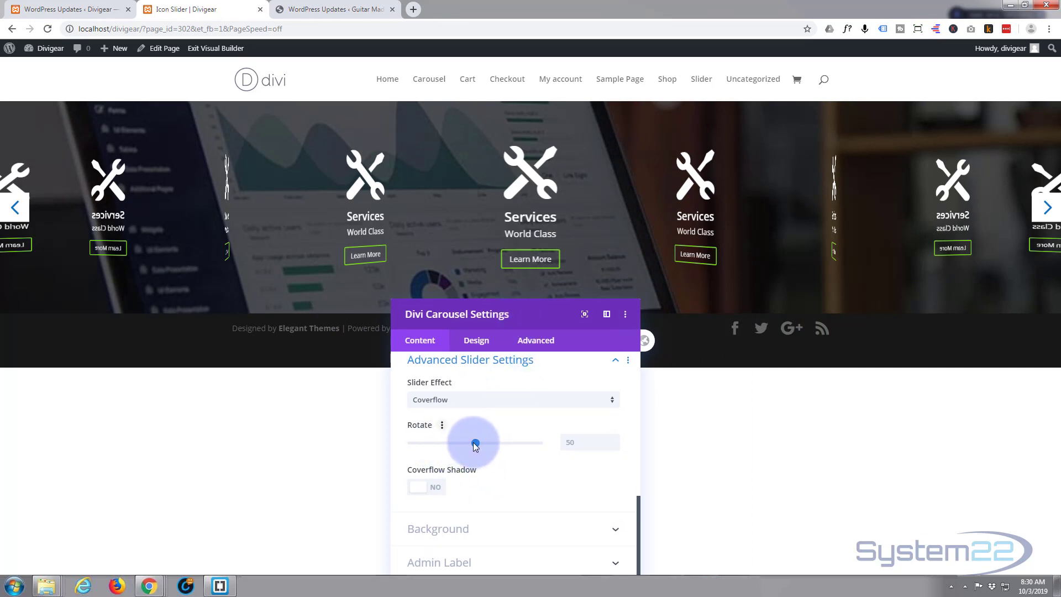
left_click_drag(475, 446, 446, 452)
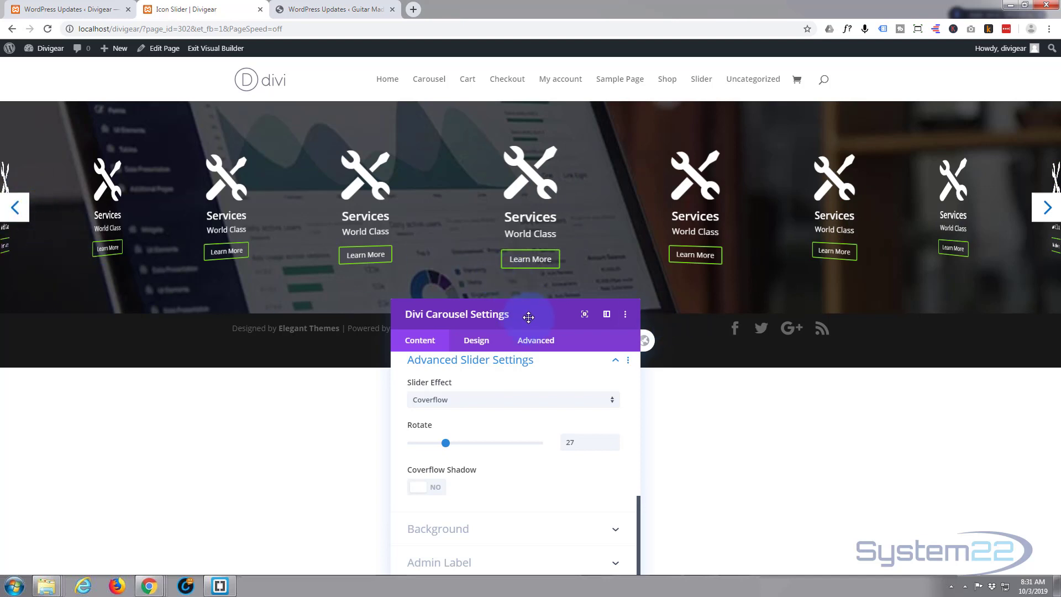
left_click_drag(528, 316, 646, 304)
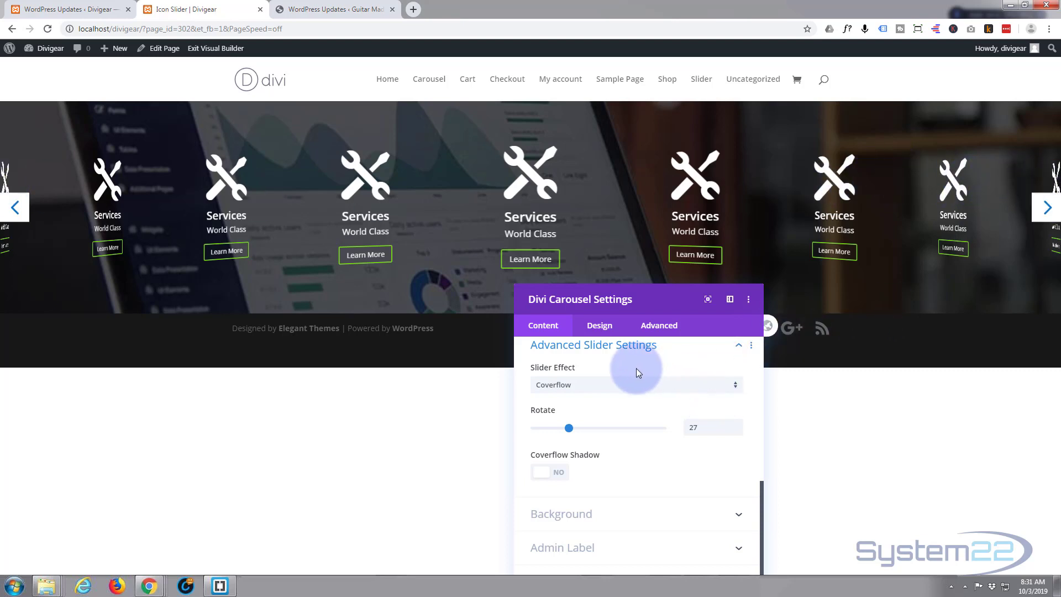
Step: Set the carousel container padding to 100px on the left and right in the custom spacing design options
scroll(642, 375, "up", 1)
scroll(644, 375, "up", 1)
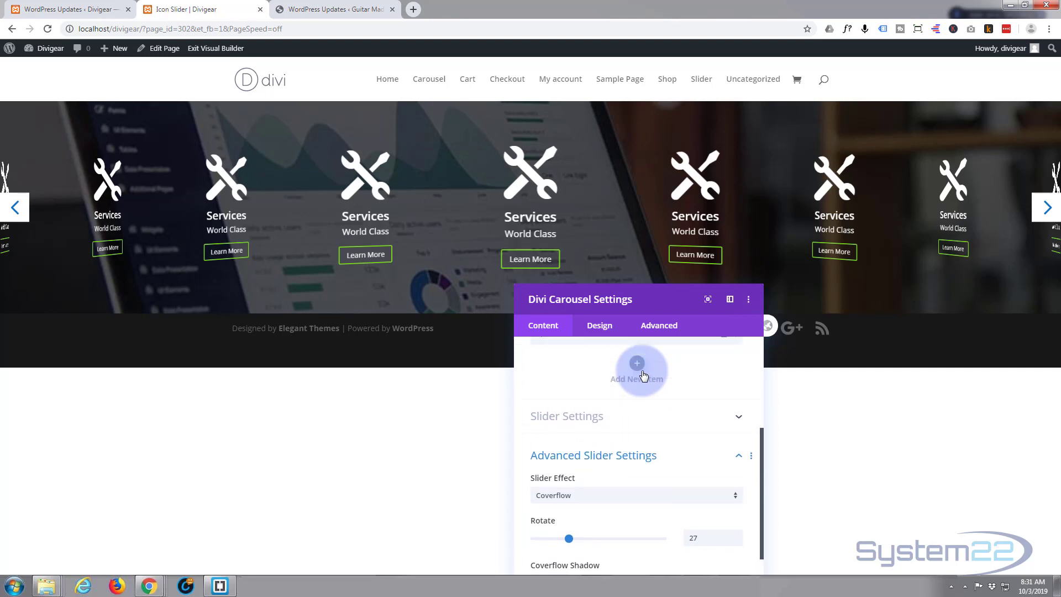
left_click(607, 327)
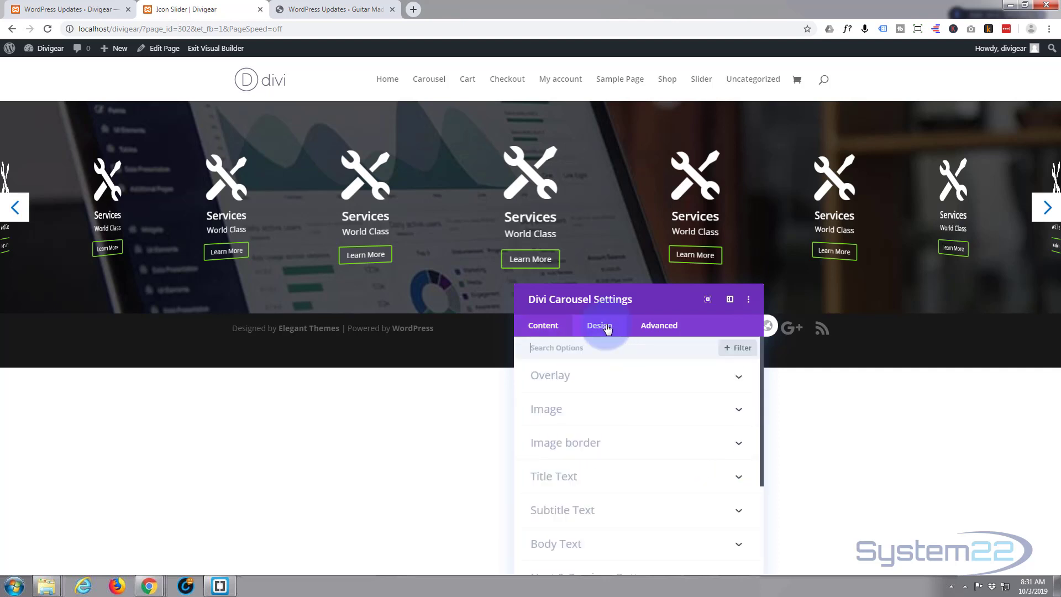
left_click_drag(641, 301, 674, 225)
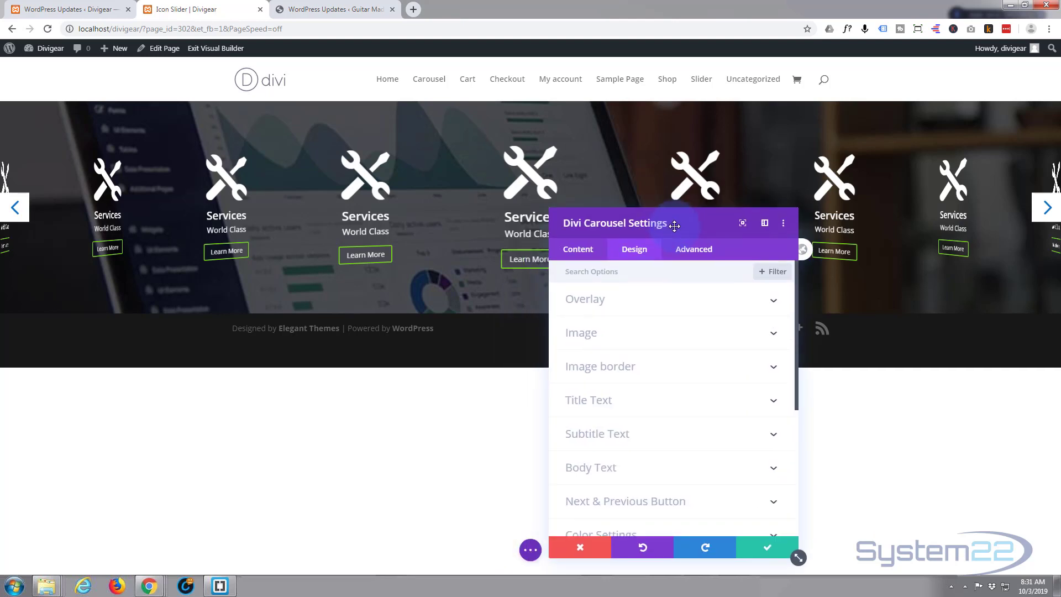
left_click(587, 252)
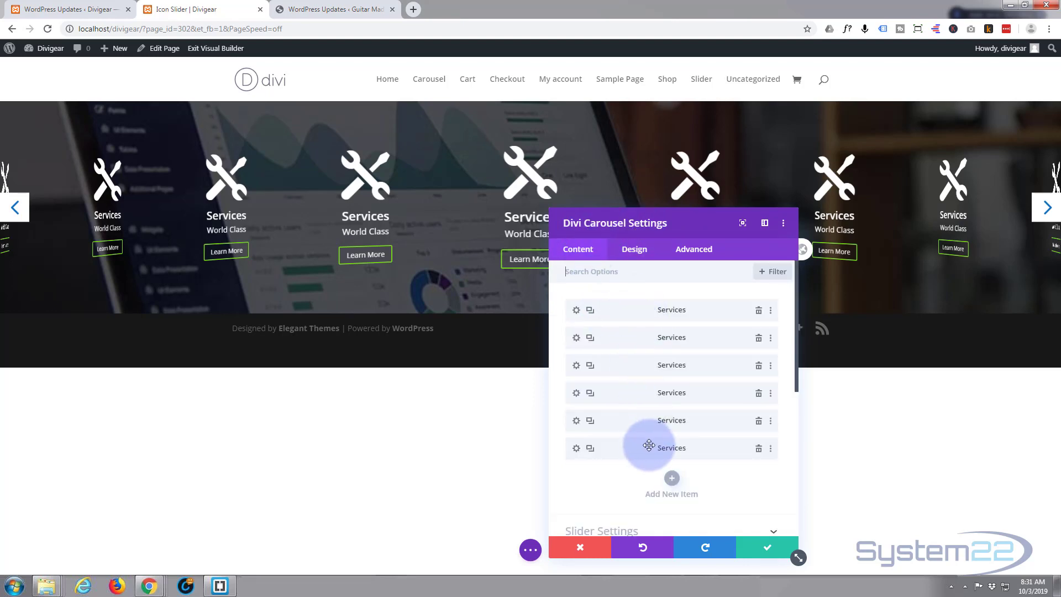
left_click(644, 253)
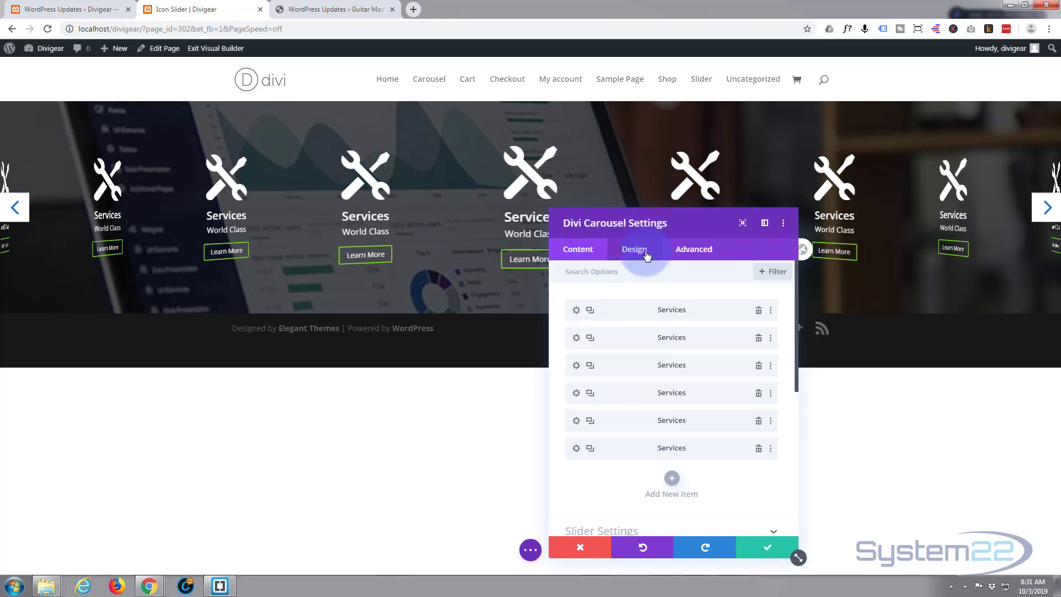
left_click(674, 304)
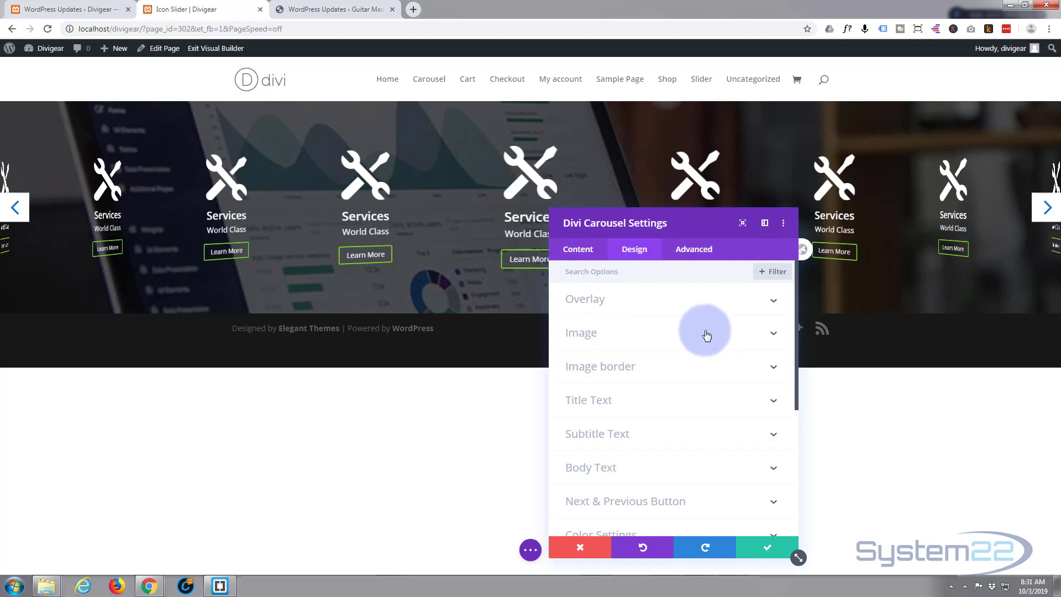
scroll(707, 336, "down", 3)
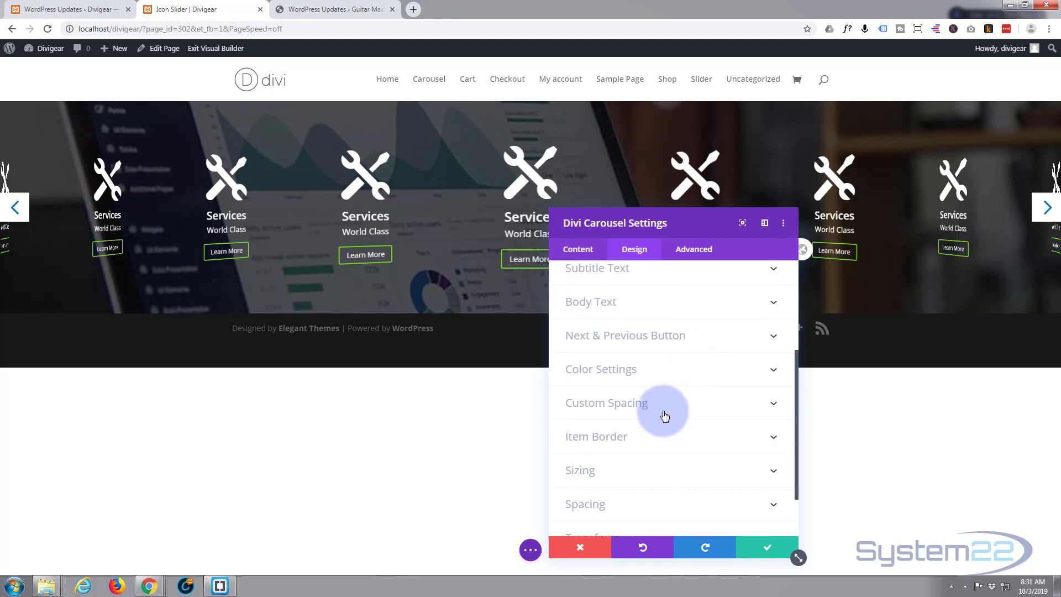
left_click(665, 411)
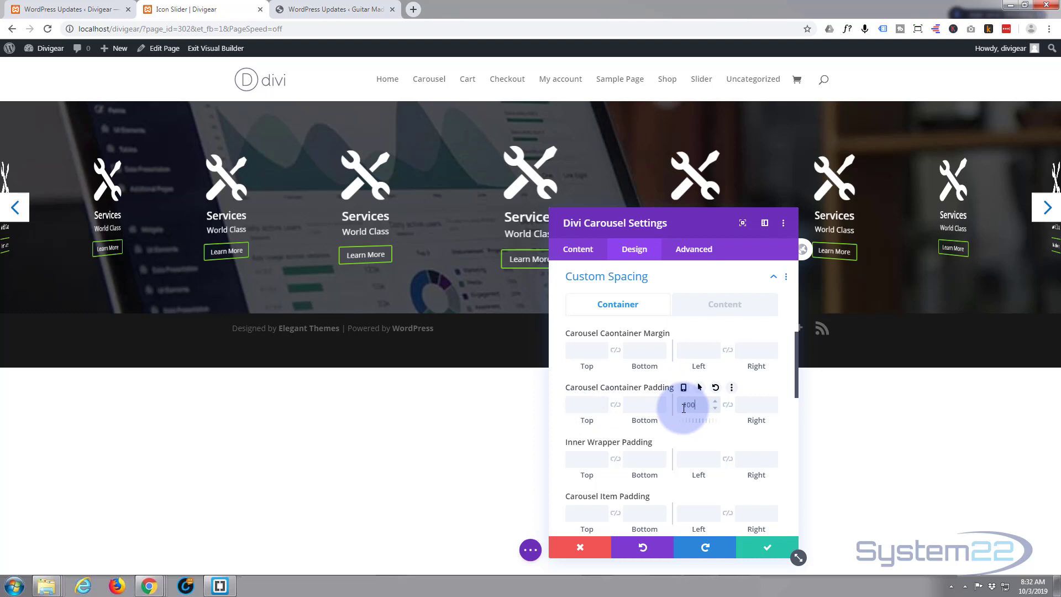
left_click(683, 408)
type("100px")
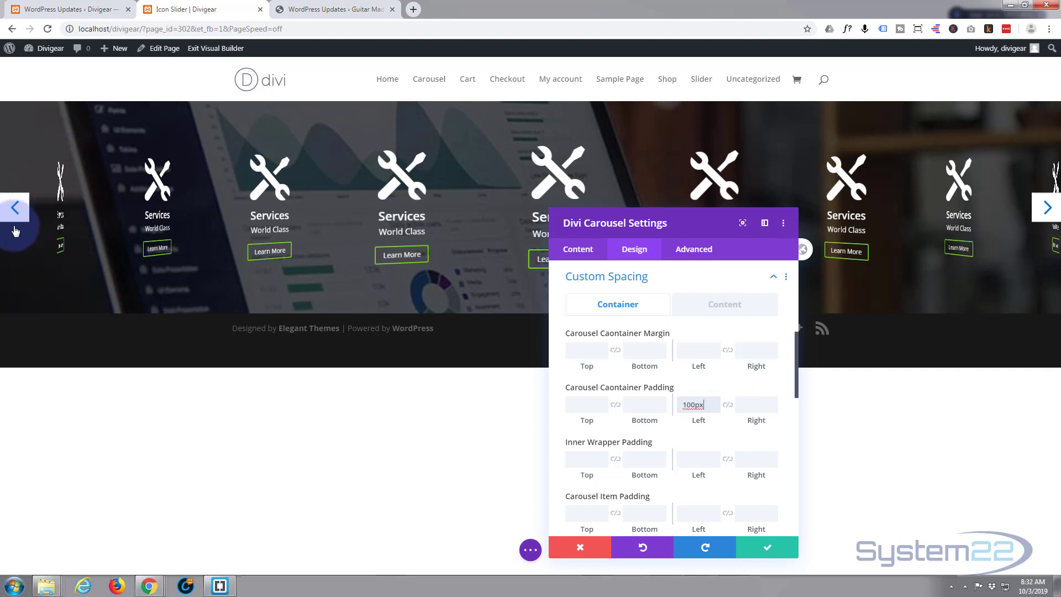
left_click(755, 406)
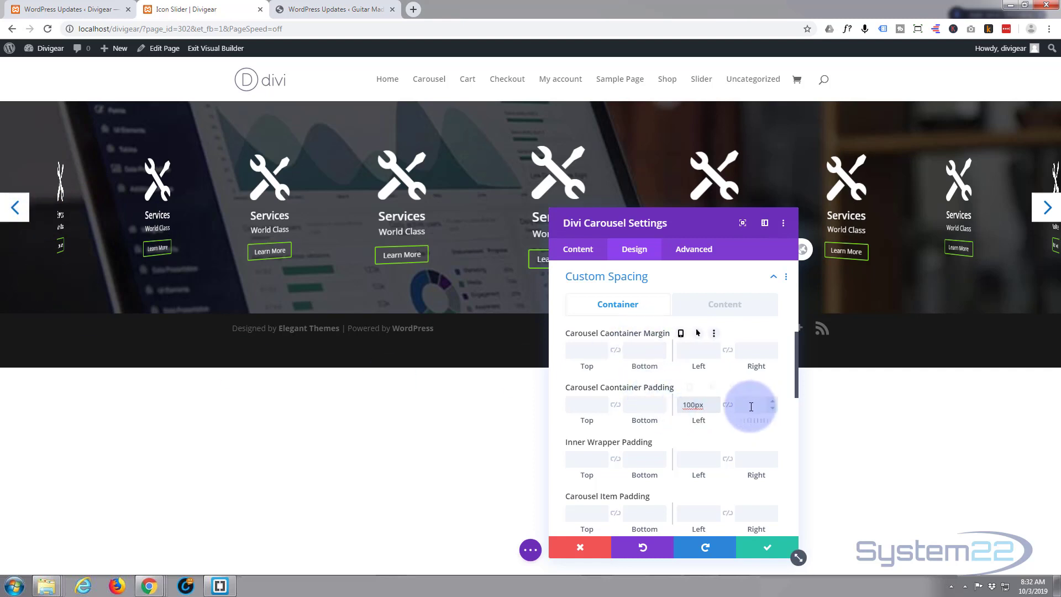
type("100px")
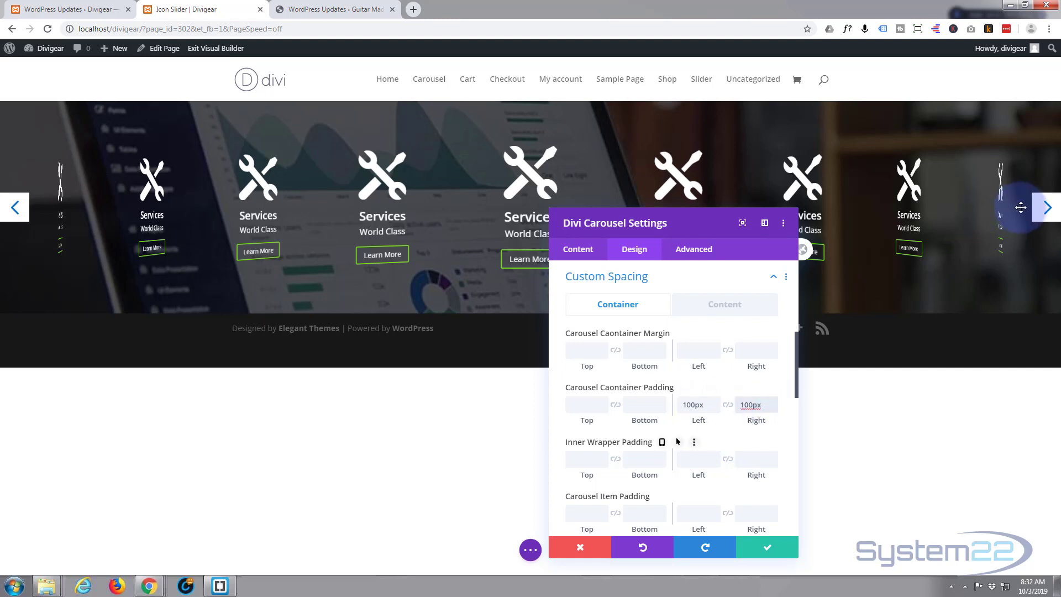
Step: Reduce the Coverflow effect's Rotate value to 26 in the advanced slider settings
left_click_drag(691, 227, 689, 327)
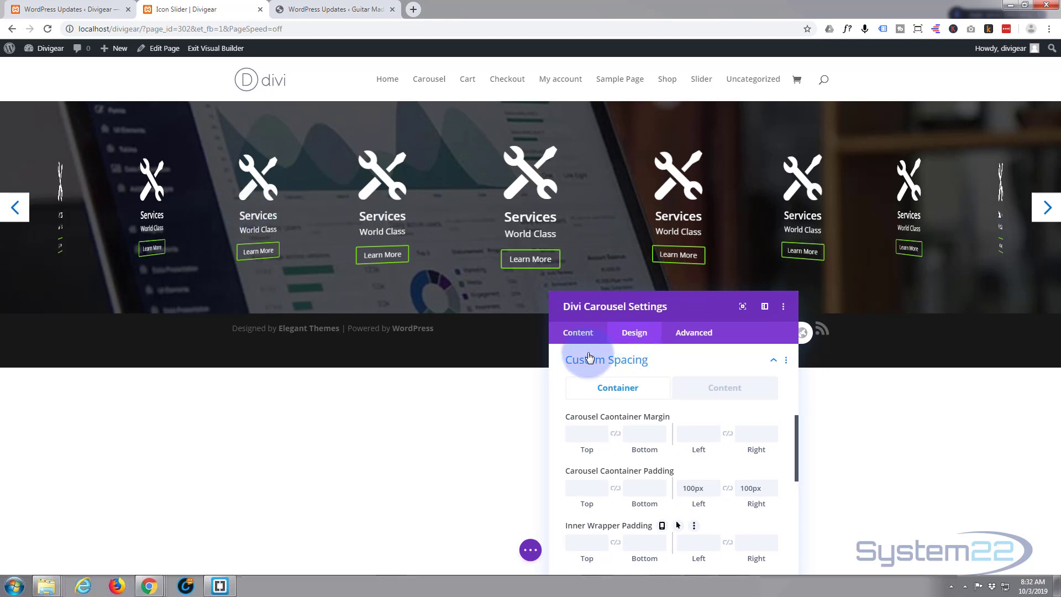
left_click(578, 332)
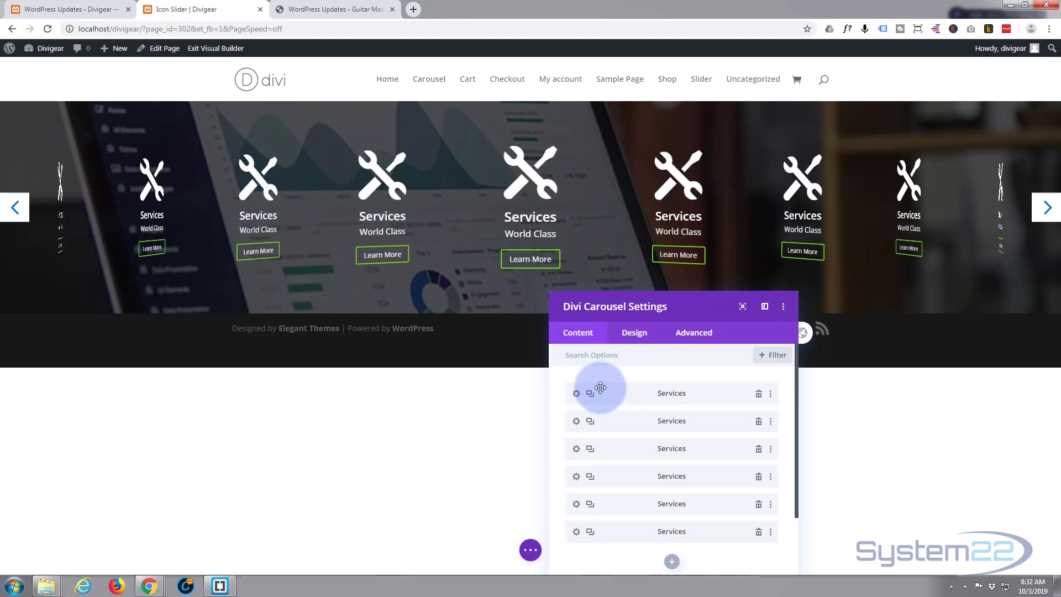
scroll(600, 387, "down", 3)
left_click(653, 487)
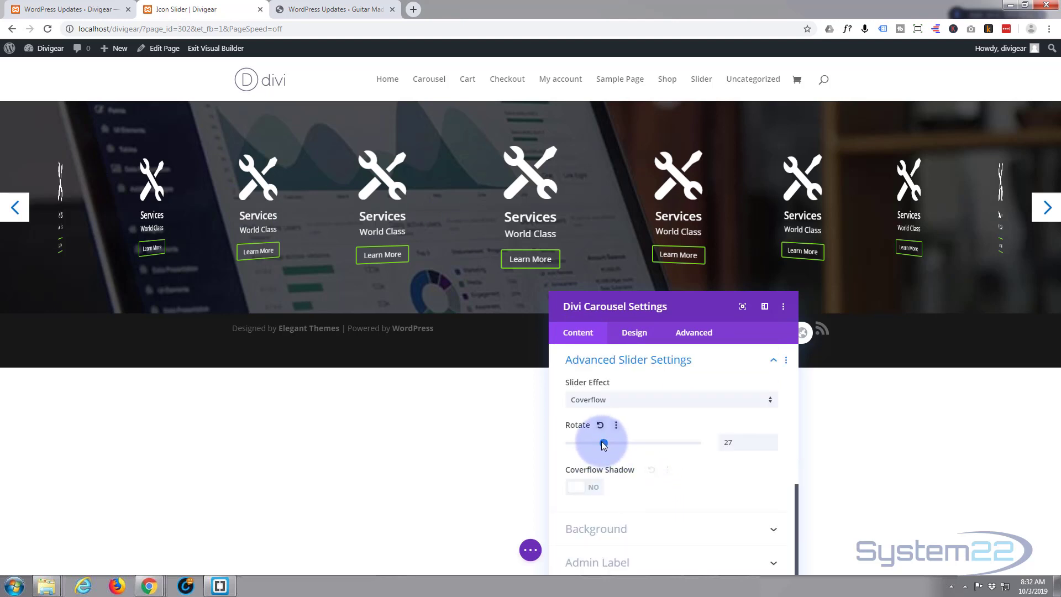
left_click_drag(603, 445, 602, 443)
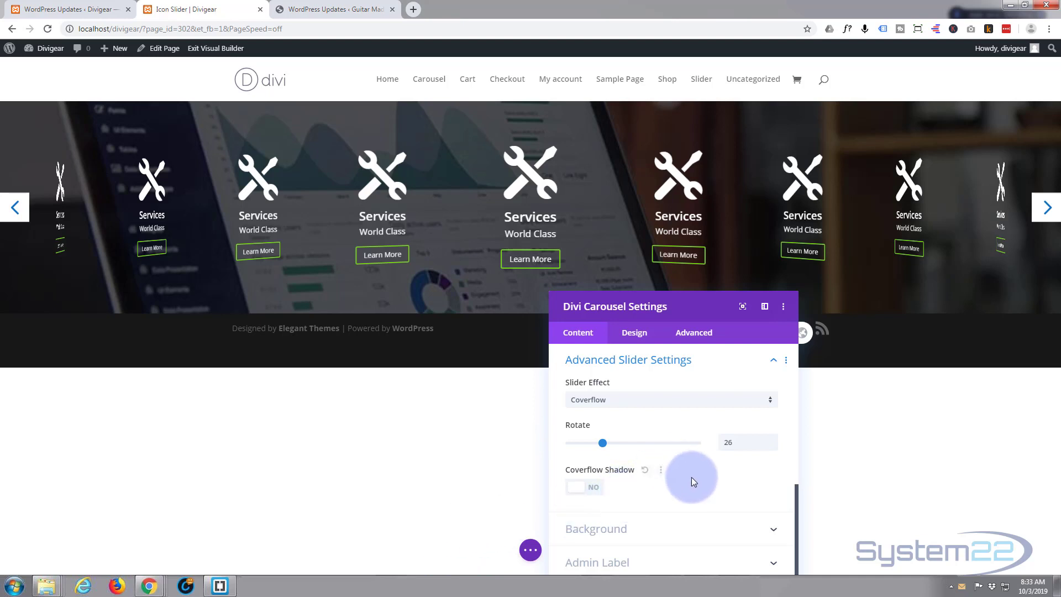
Step: Check the placement options for the carousel's next and previous buttons, moving the settings window clear of the slider
left_click_drag(679, 309, 792, 250)
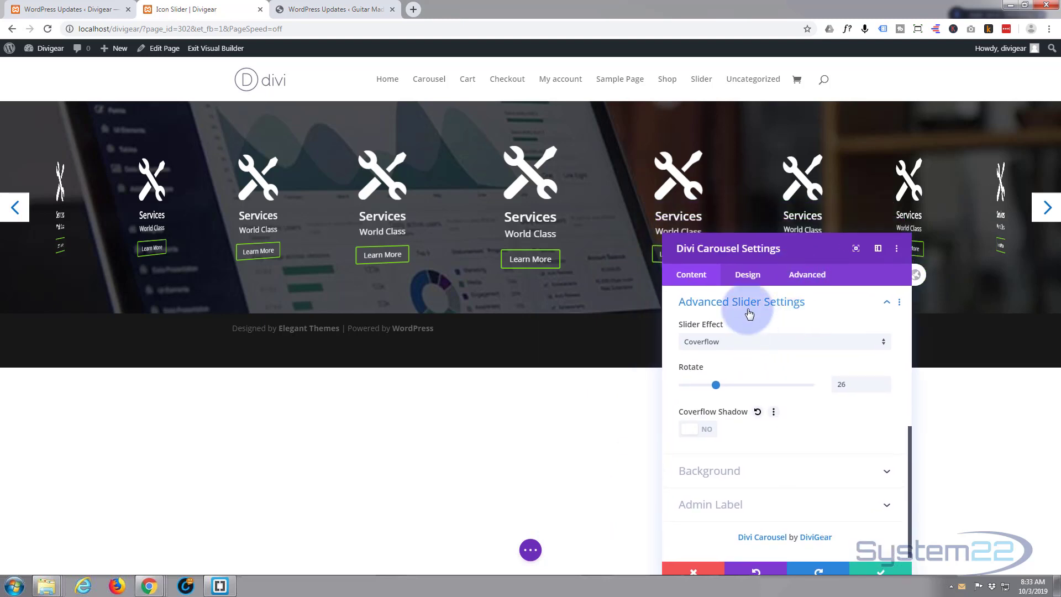
left_click(747, 276)
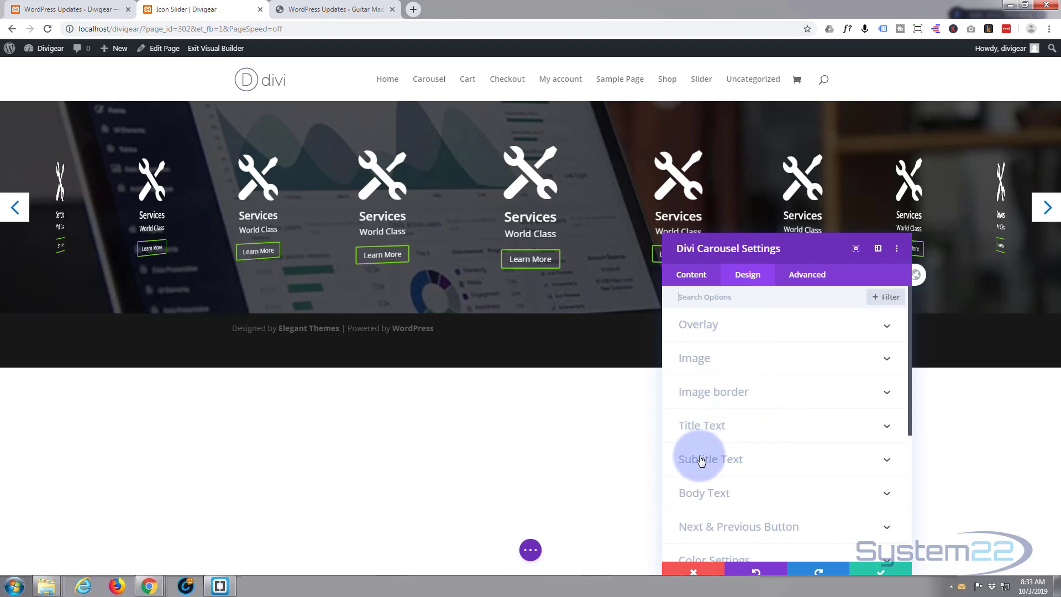
scroll(735, 436, "down", 1)
scroll(739, 438, "down", 1)
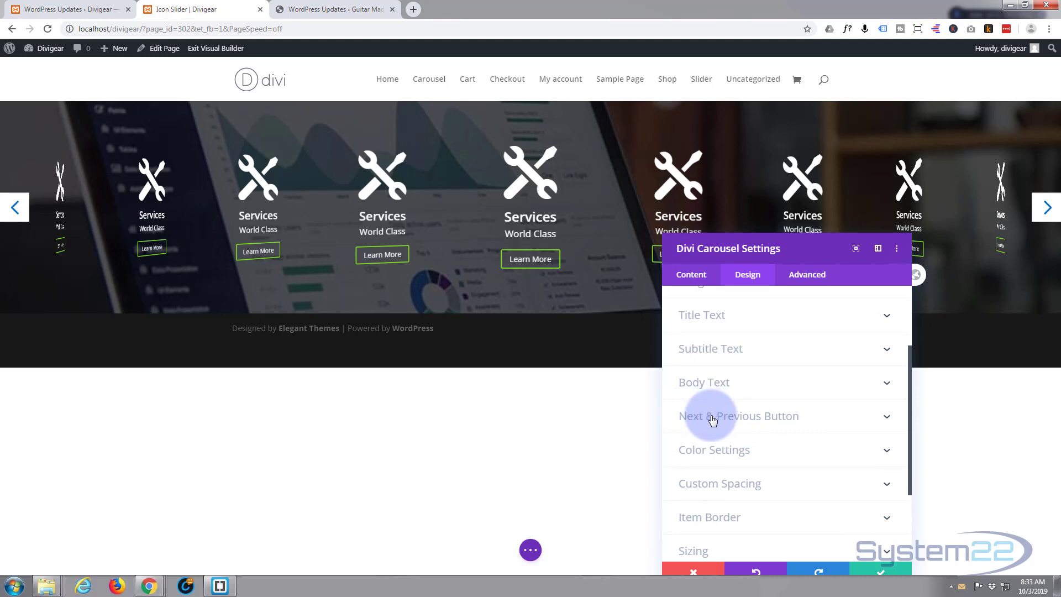
left_click(712, 420)
left_click(699, 421)
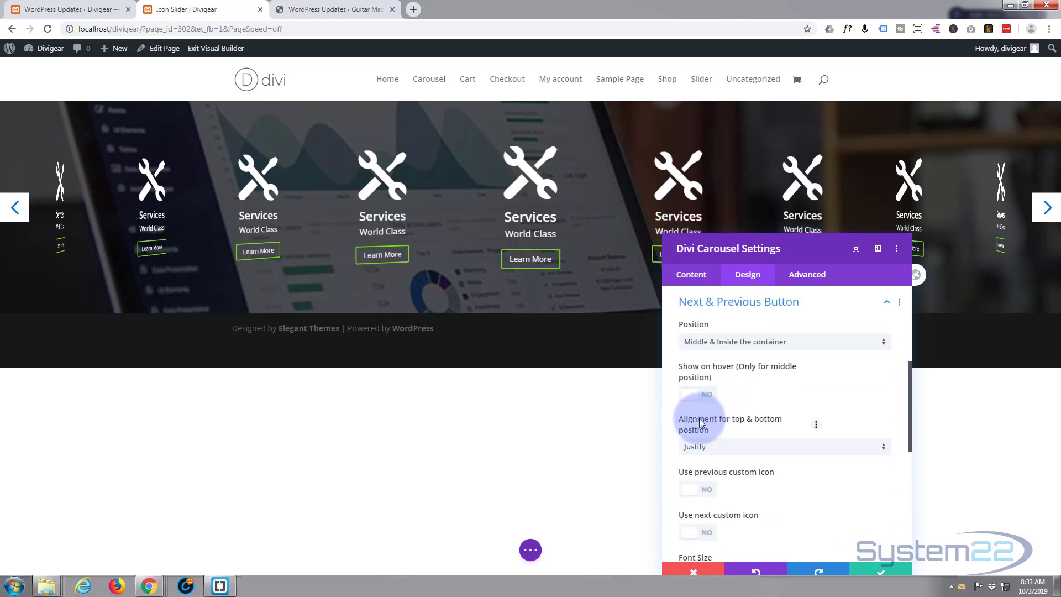
left_click(1048, 210)
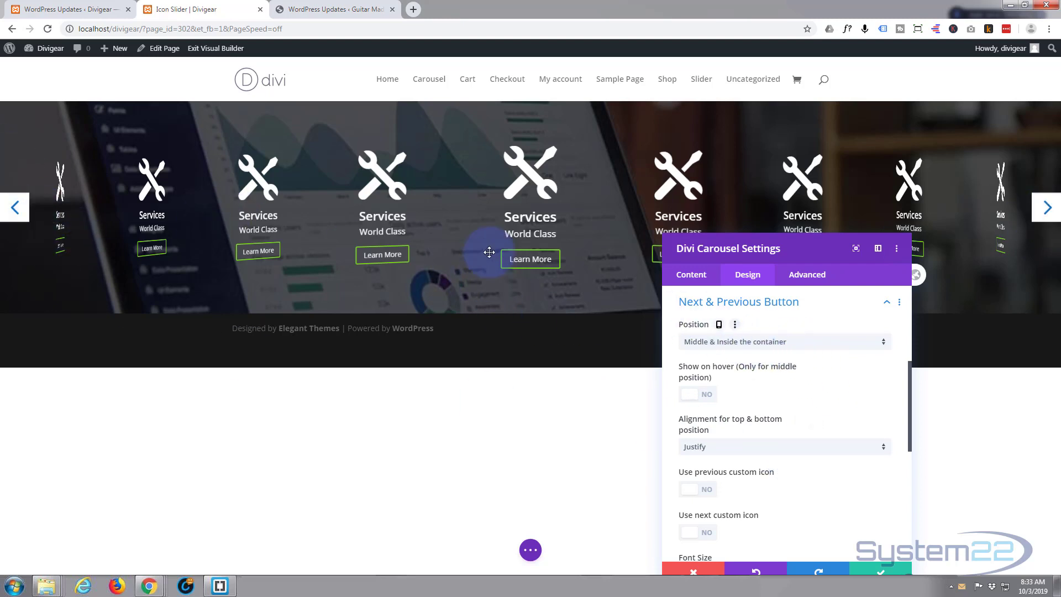
left_click(765, 347)
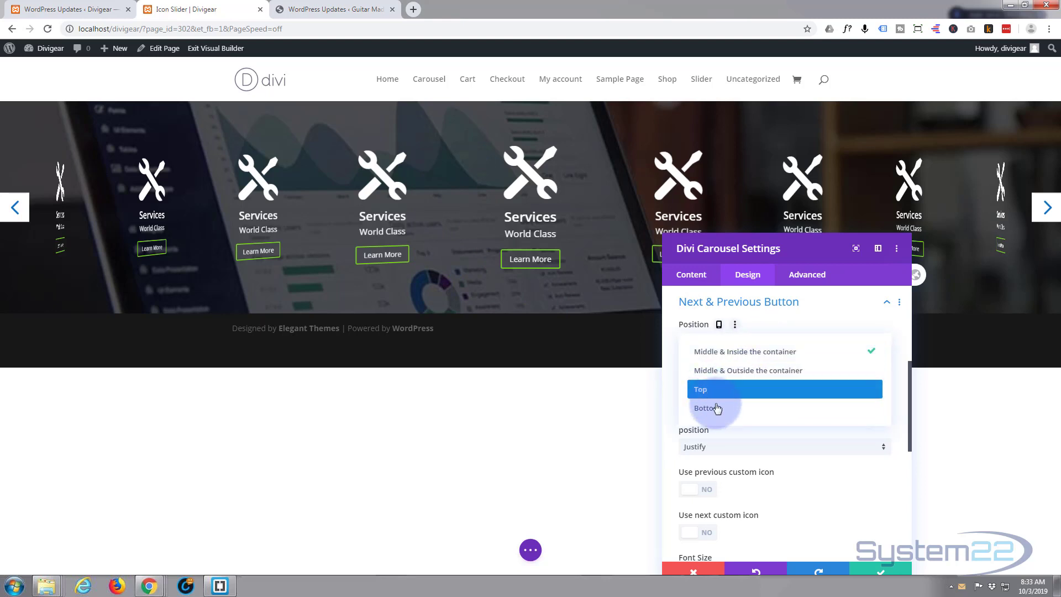
left_click(842, 310)
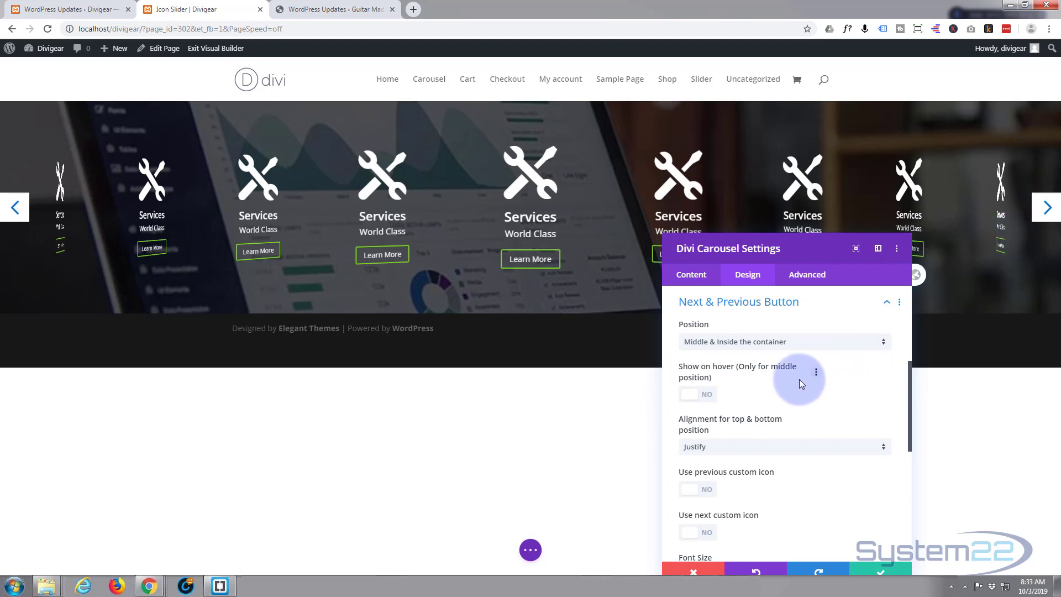
Step: Set the carousel's arrow color to white and its arrow background color to transparent
scroll(763, 405, "down", 5)
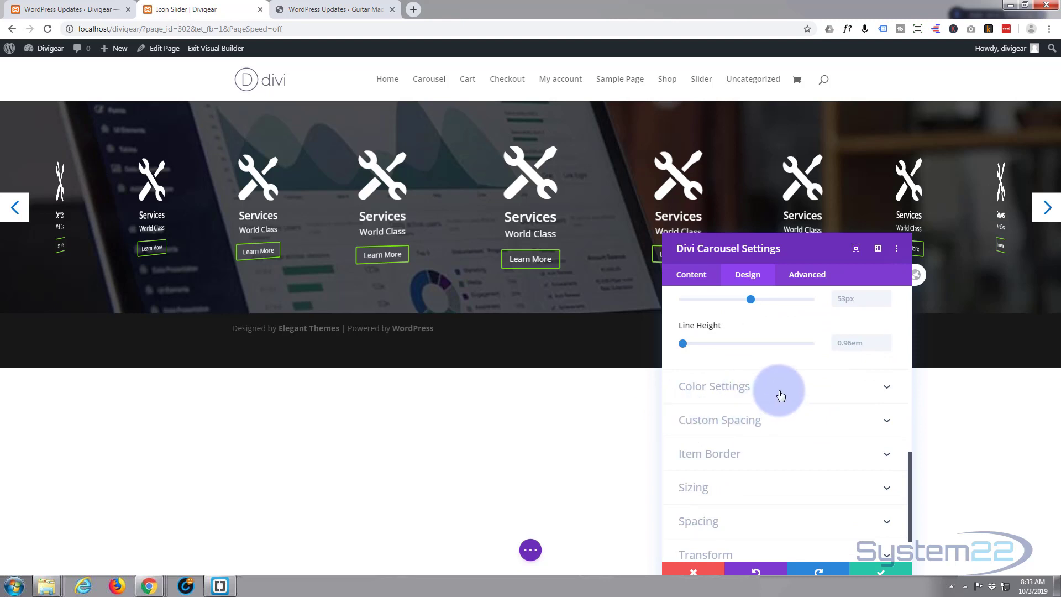
left_click(780, 393)
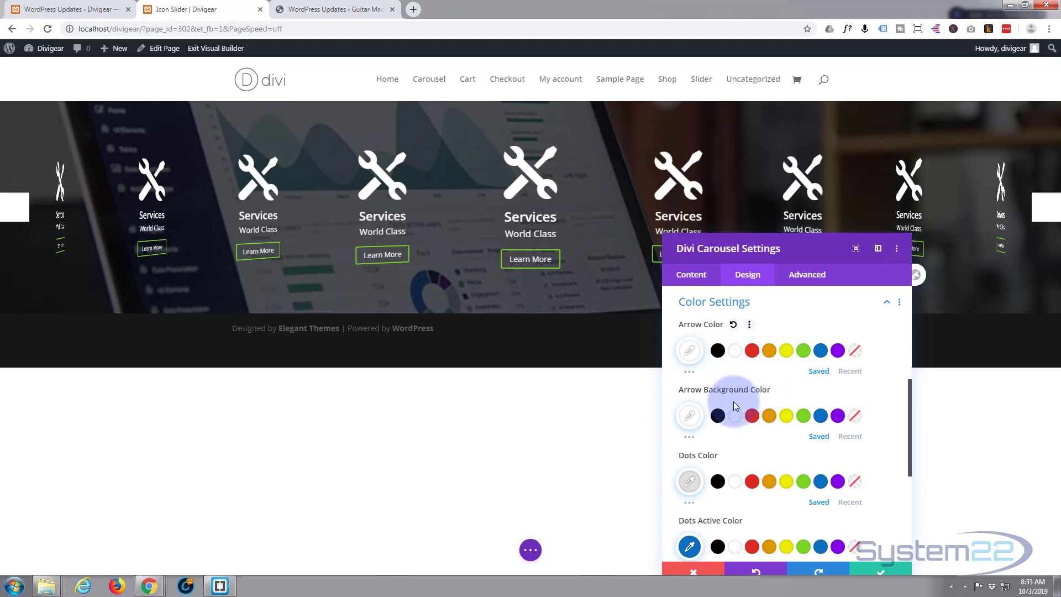
left_click(855, 418)
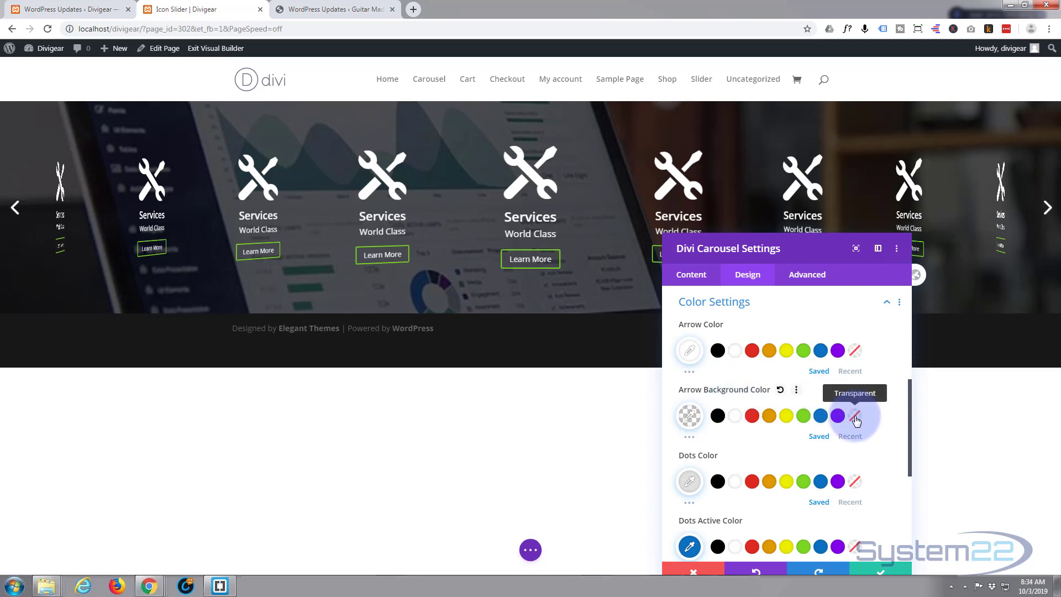
Step: Make the carousel's next and previous arrows show only on hover
scroll(768, 414, "up", 1)
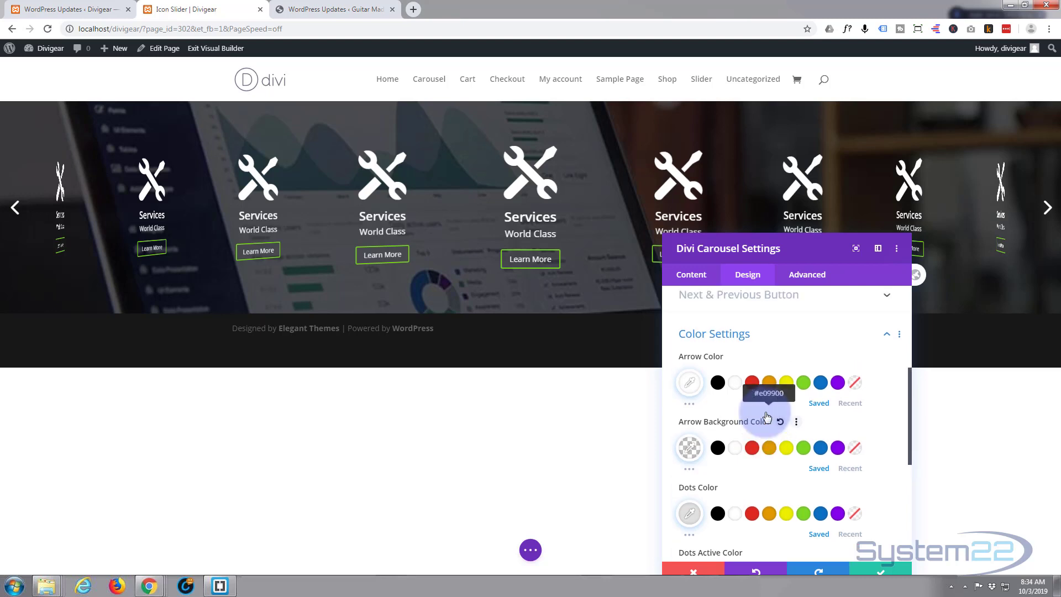
scroll(766, 417, "up", 2)
left_click(779, 371)
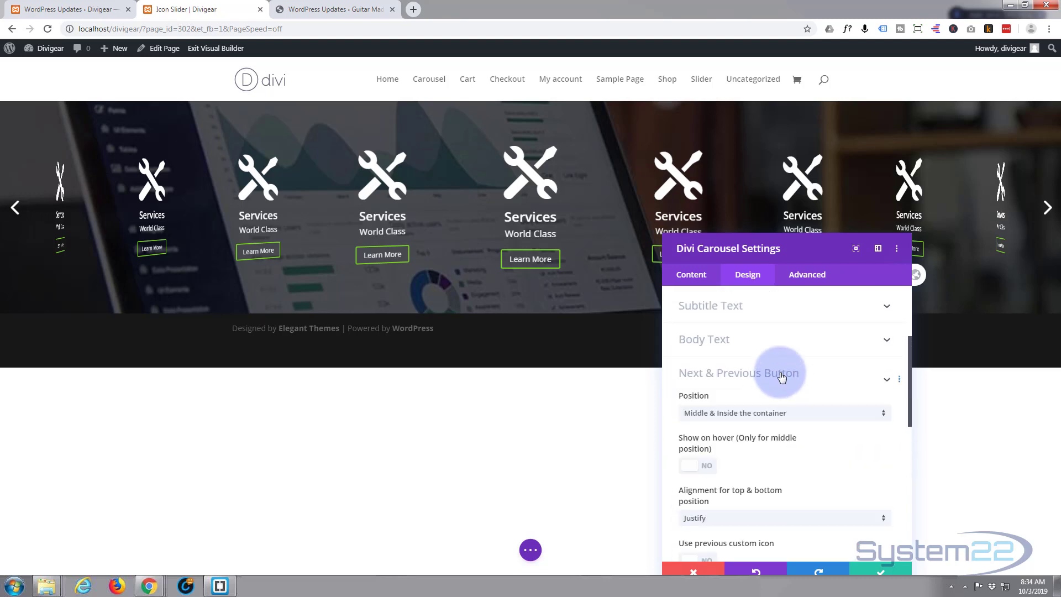
left_click(704, 393)
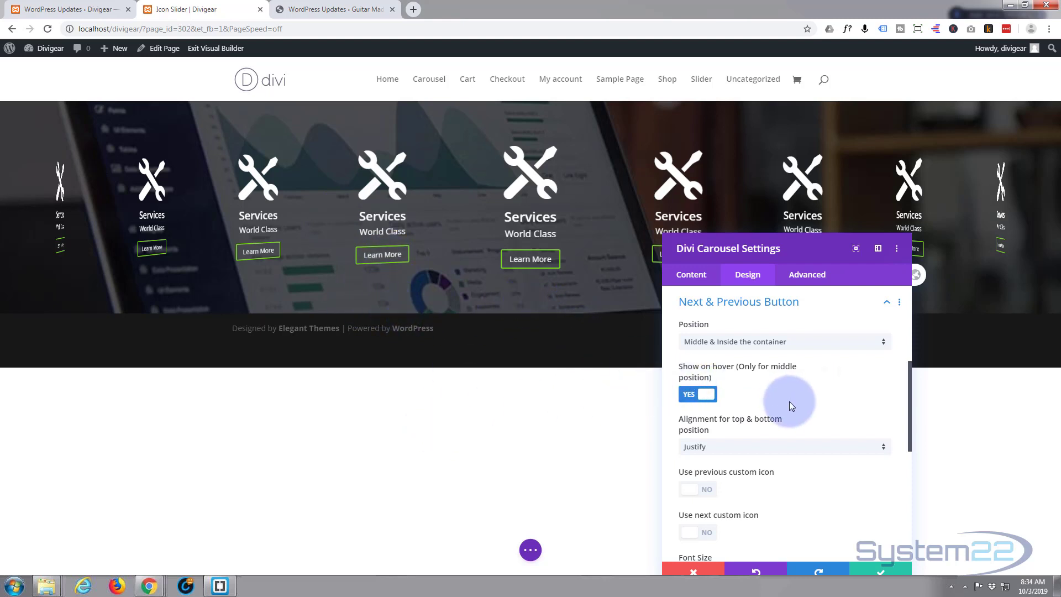
Step: Enable dot navigation in the carousel's slider settings
scroll(818, 384, "down", 1)
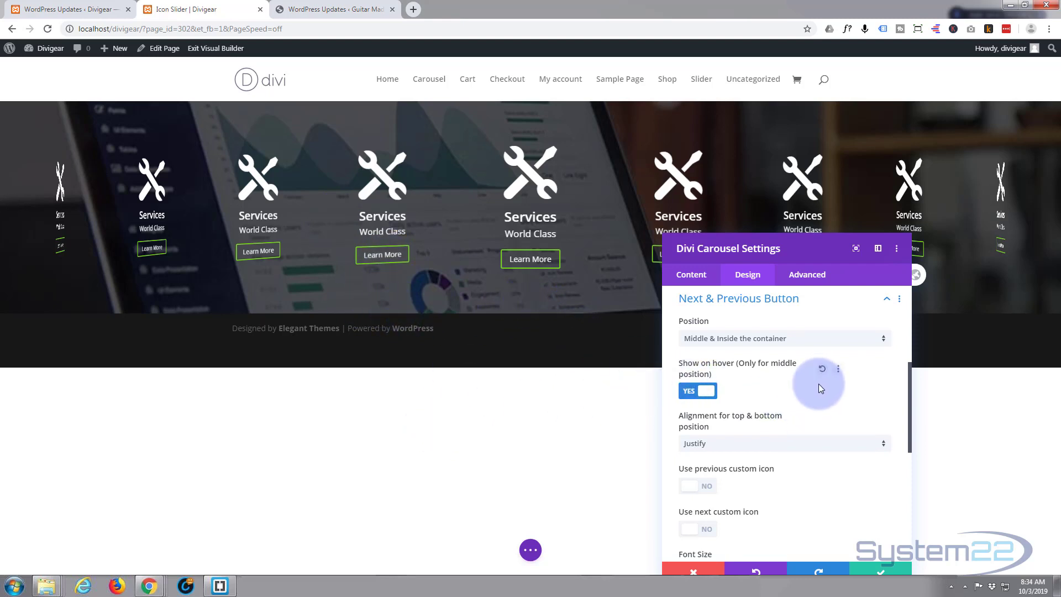
left_click(683, 282)
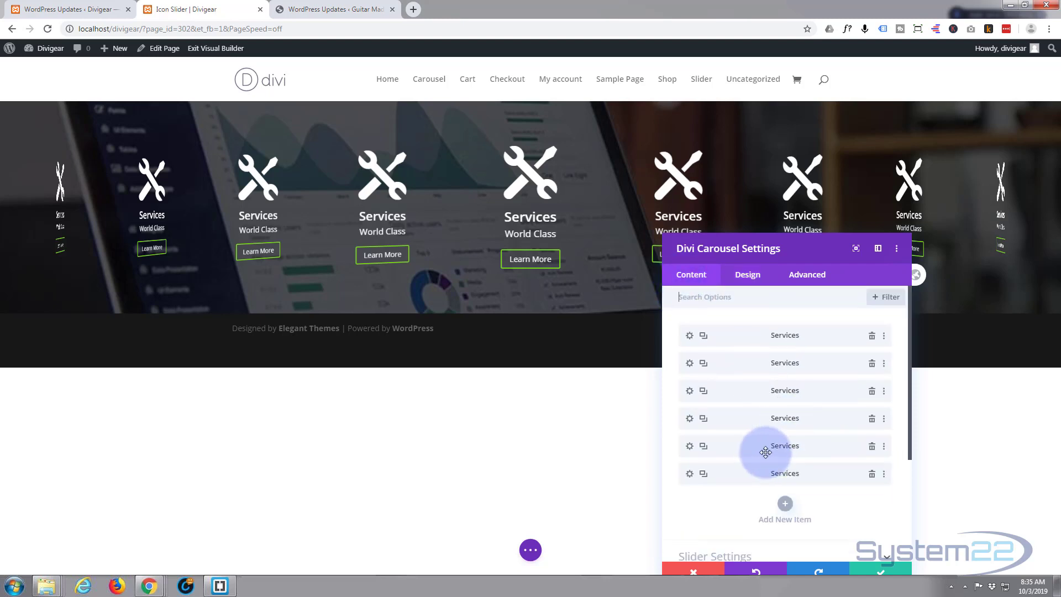
scroll(766, 452, "down", 3)
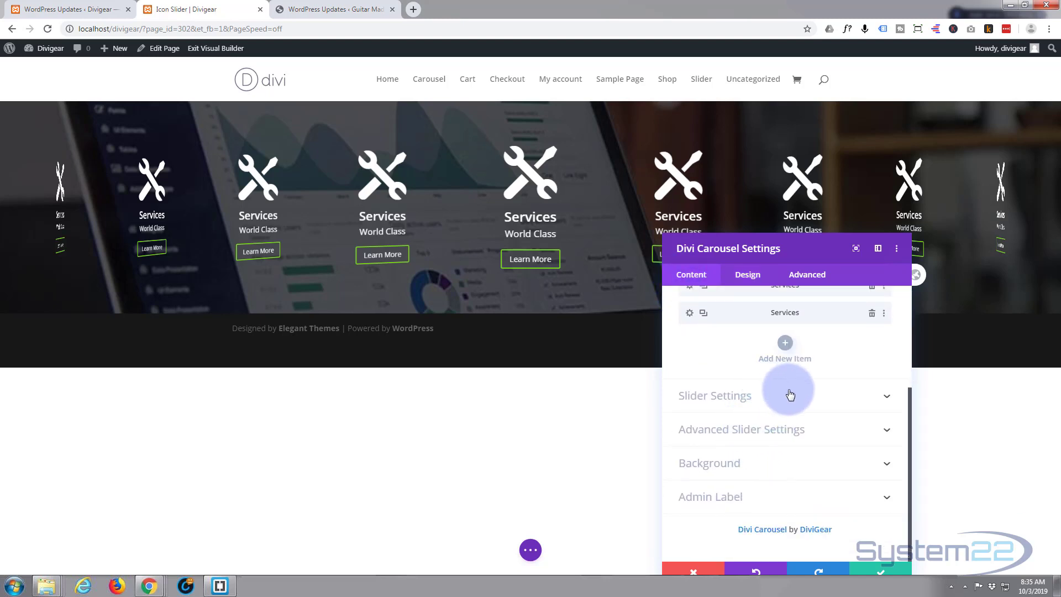
left_click(790, 394)
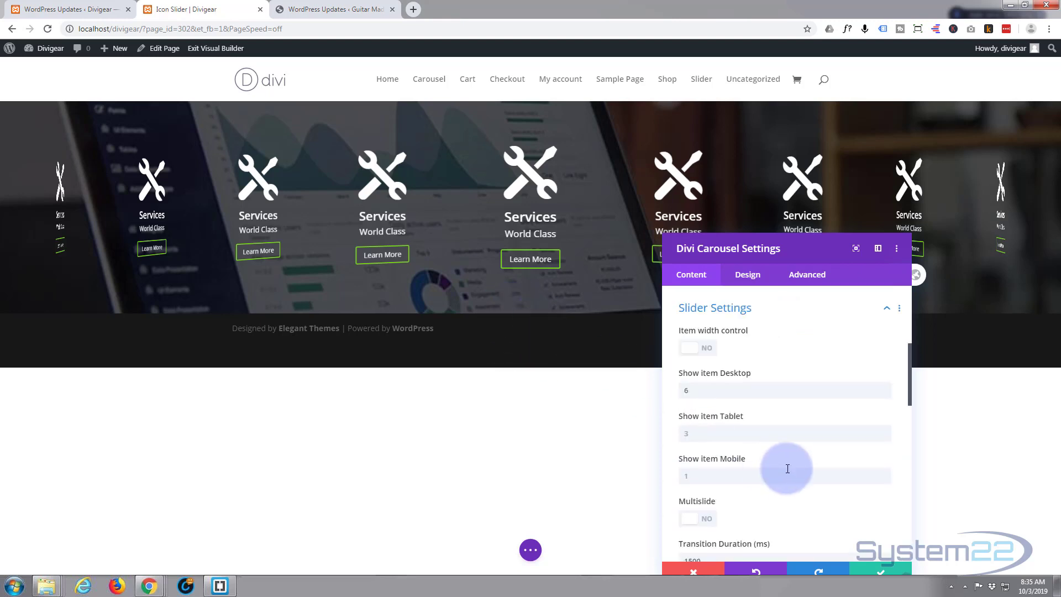
scroll(787, 467, "down", 6)
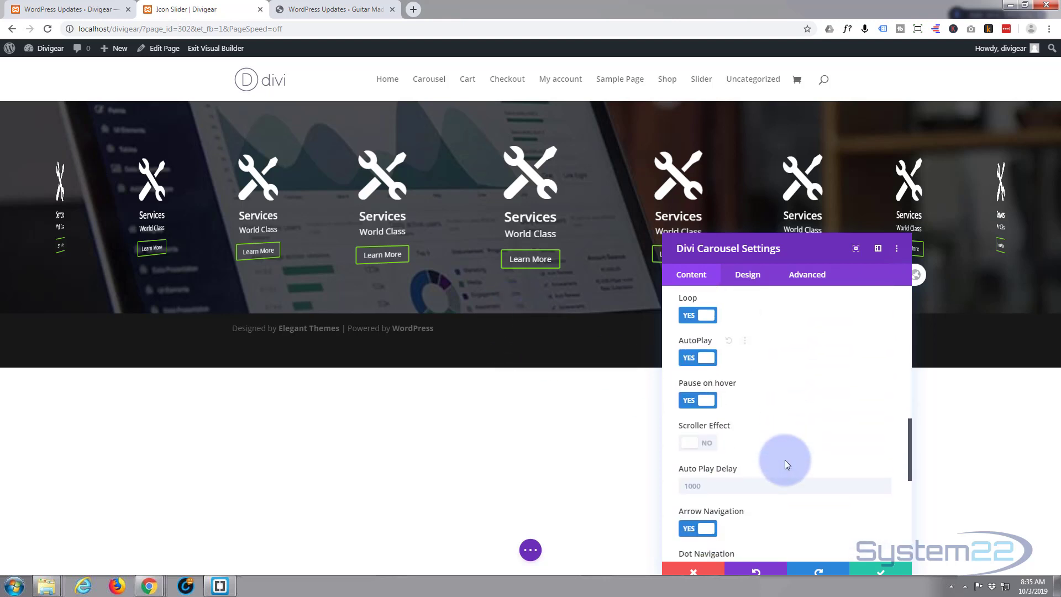
scroll(785, 459, "down", 2)
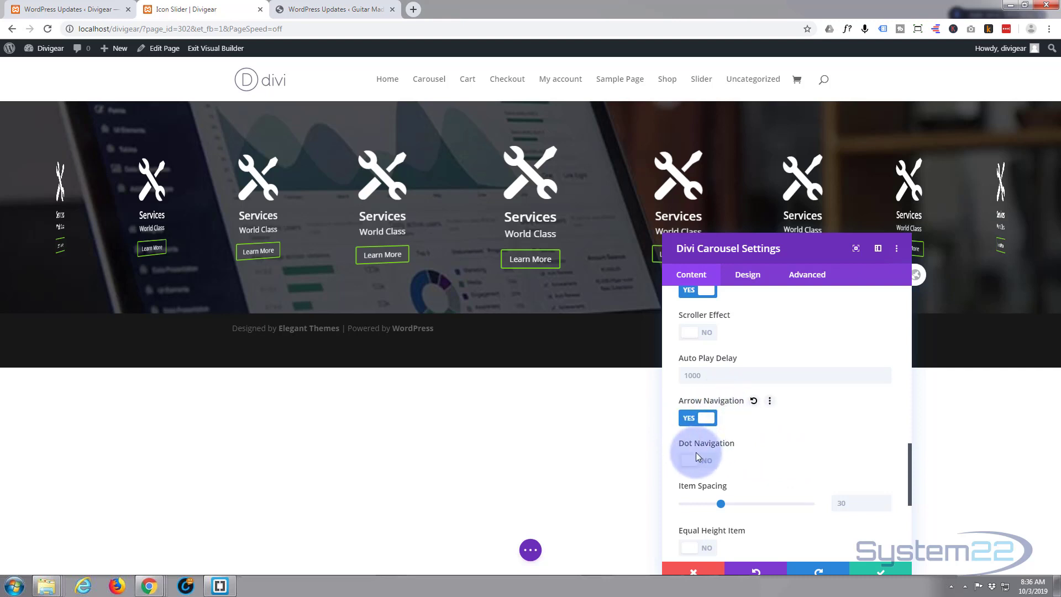
left_click(709, 462)
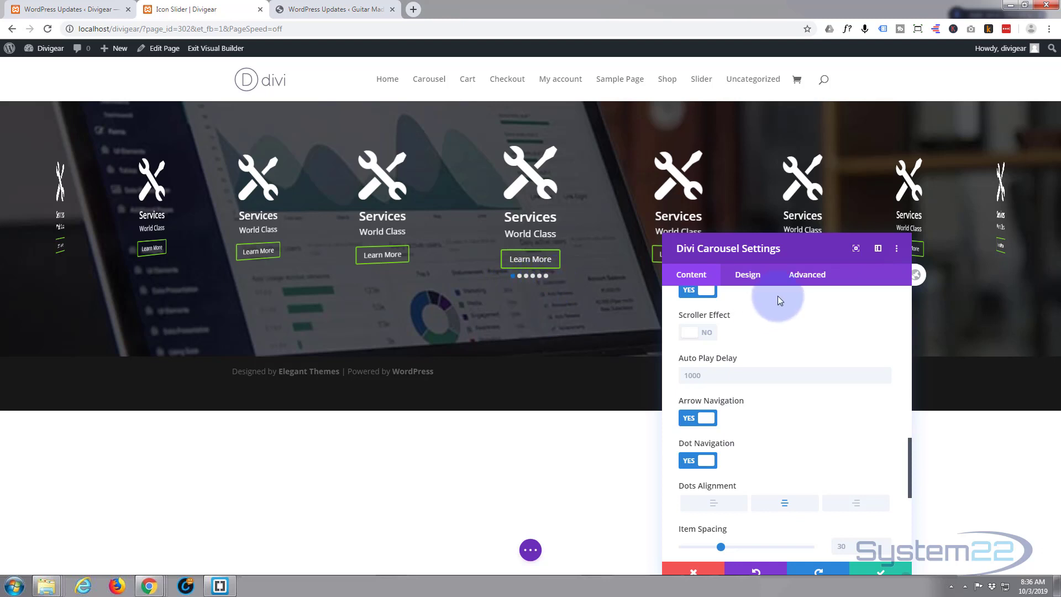
Step: Set the active color of the carousel's navigation dots to green #7cda24
left_click(755, 279)
scroll(758, 386, "up", 5)
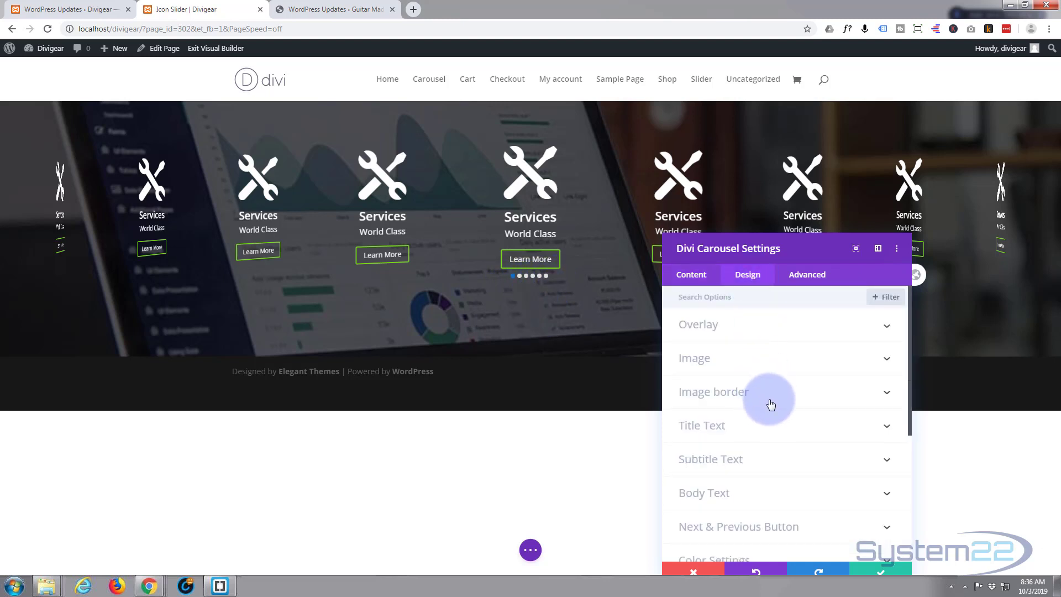
scroll(779, 396, "down", 2)
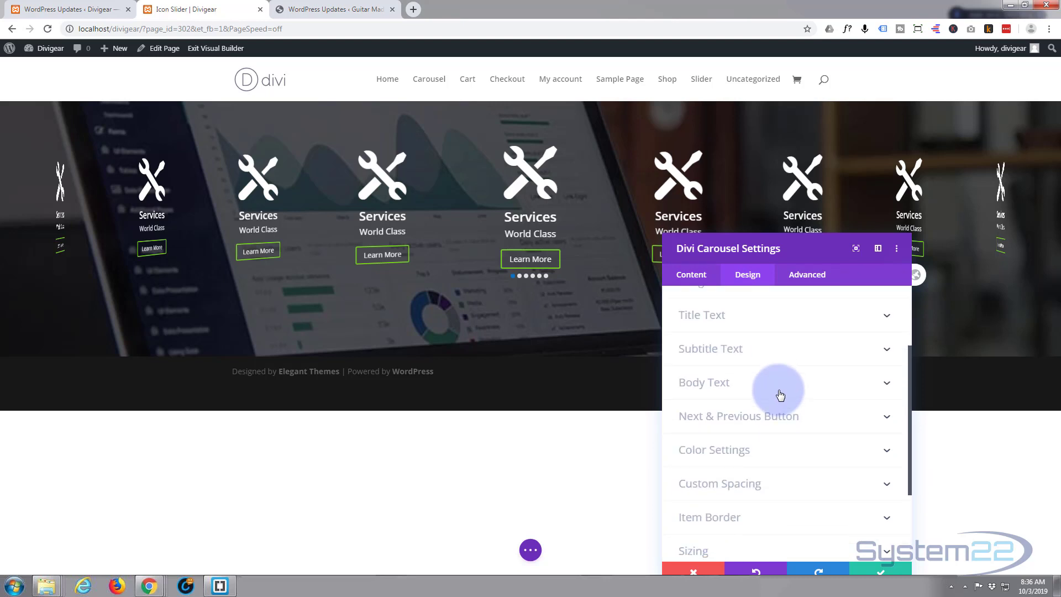
left_click(774, 449)
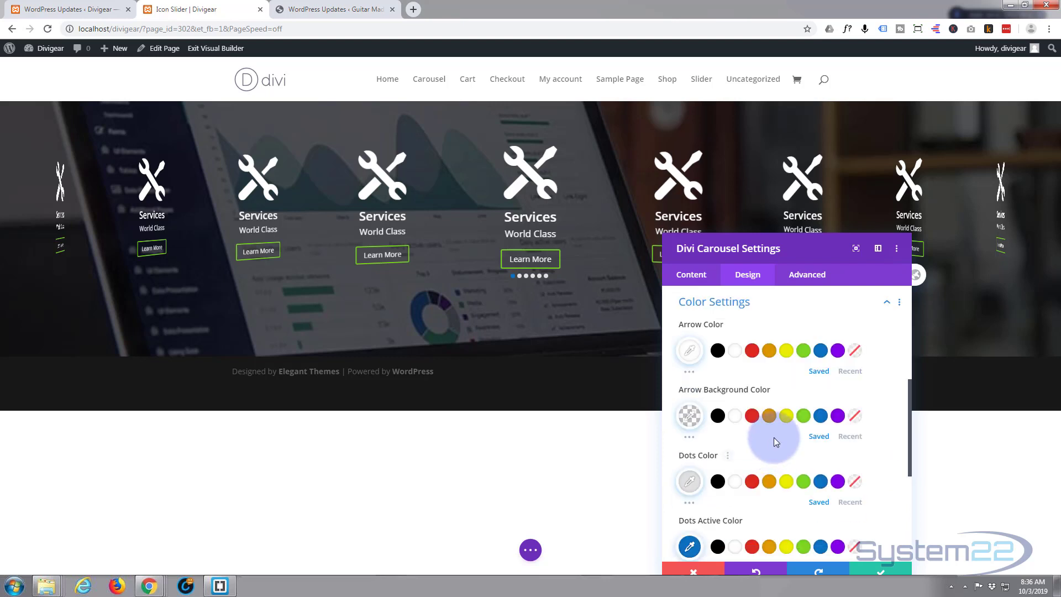
scroll(773, 436, "down", 2)
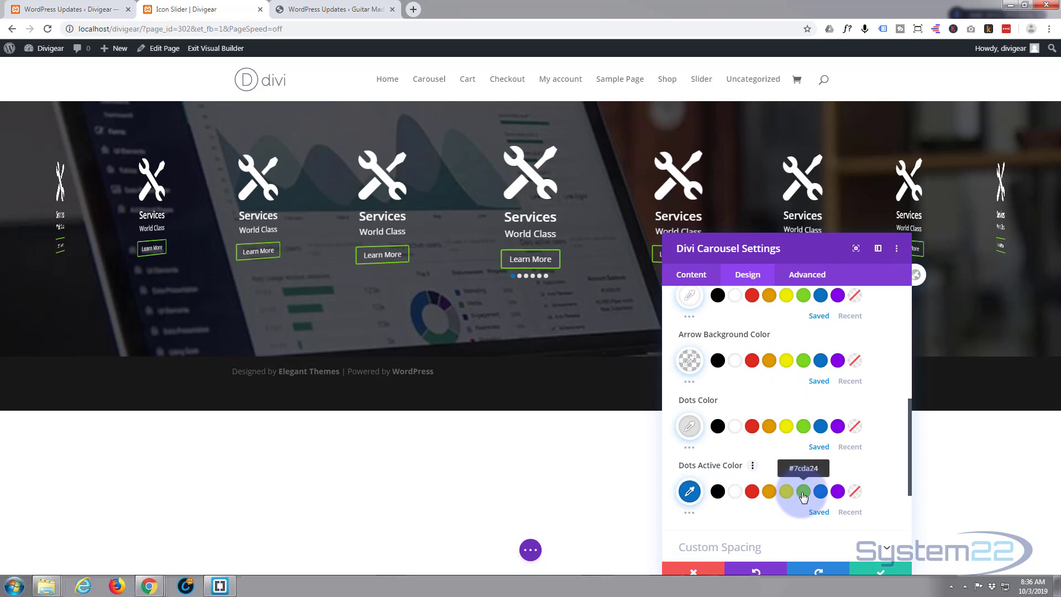
left_click(803, 492)
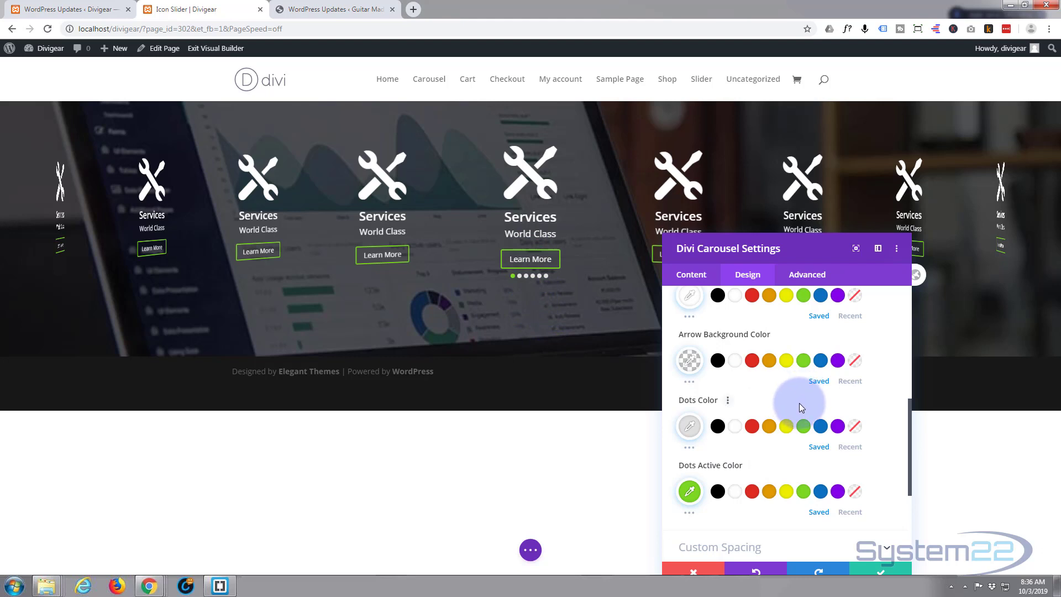
Step: Set the content container's bottom margin to 50px in the carousel's custom spacing and save the module settings
scroll(786, 416, "up", 2)
scroll(785, 416, "up", 1)
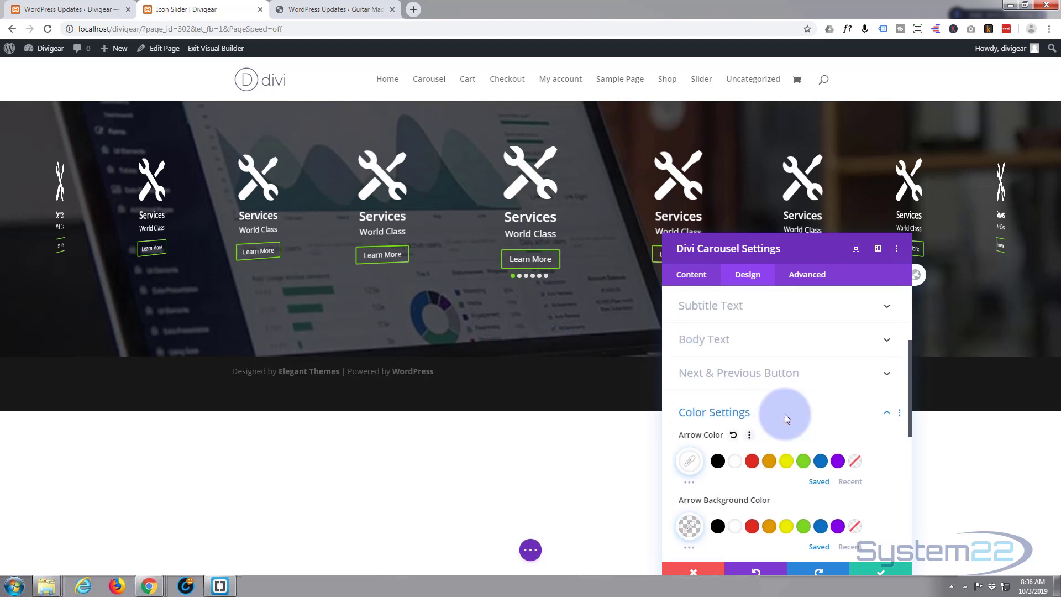
left_click(781, 372)
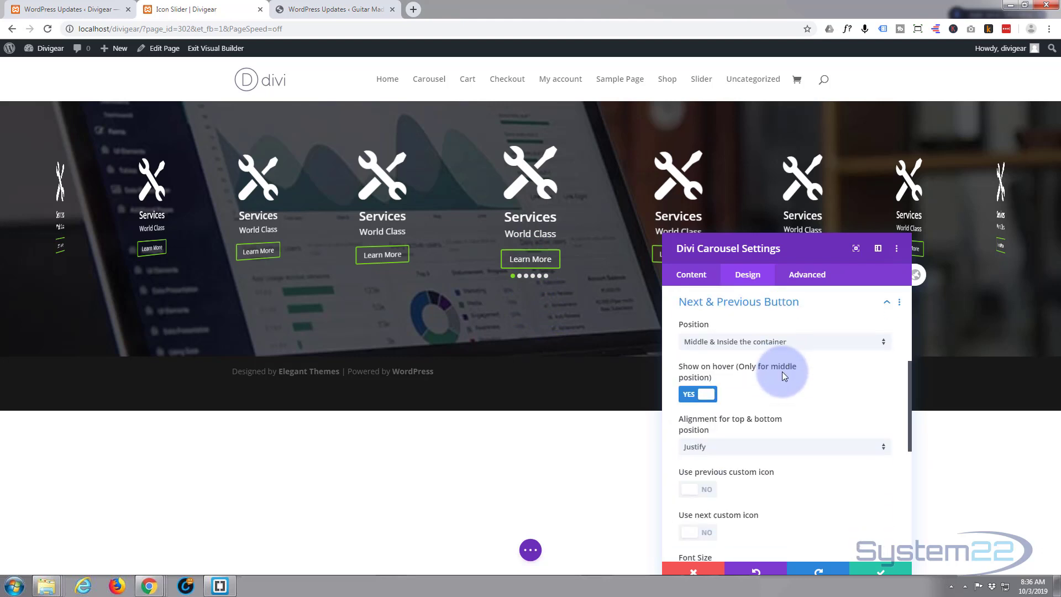
left_click(810, 304)
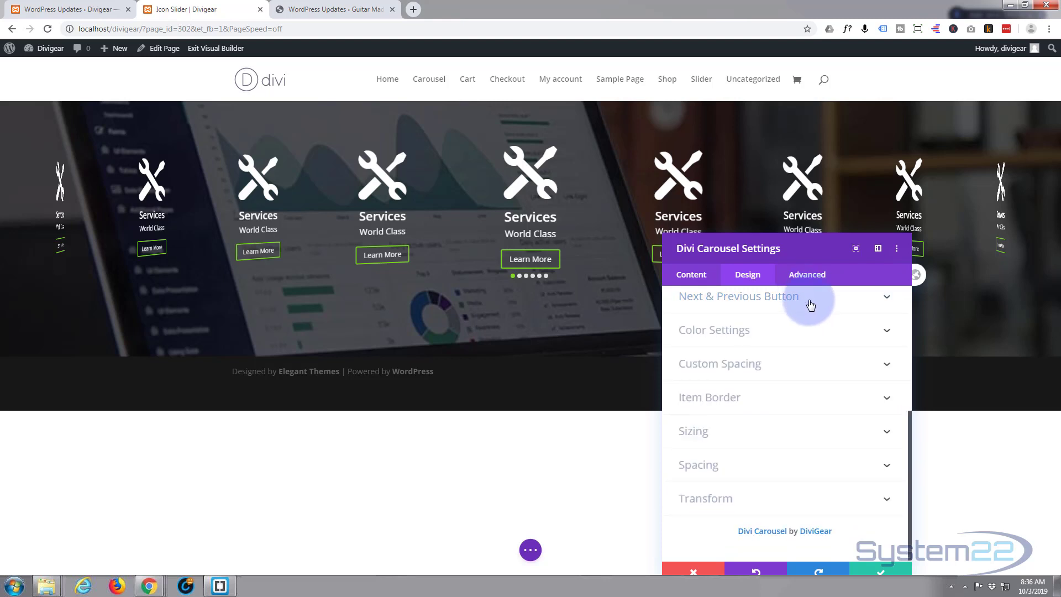
left_click(768, 372)
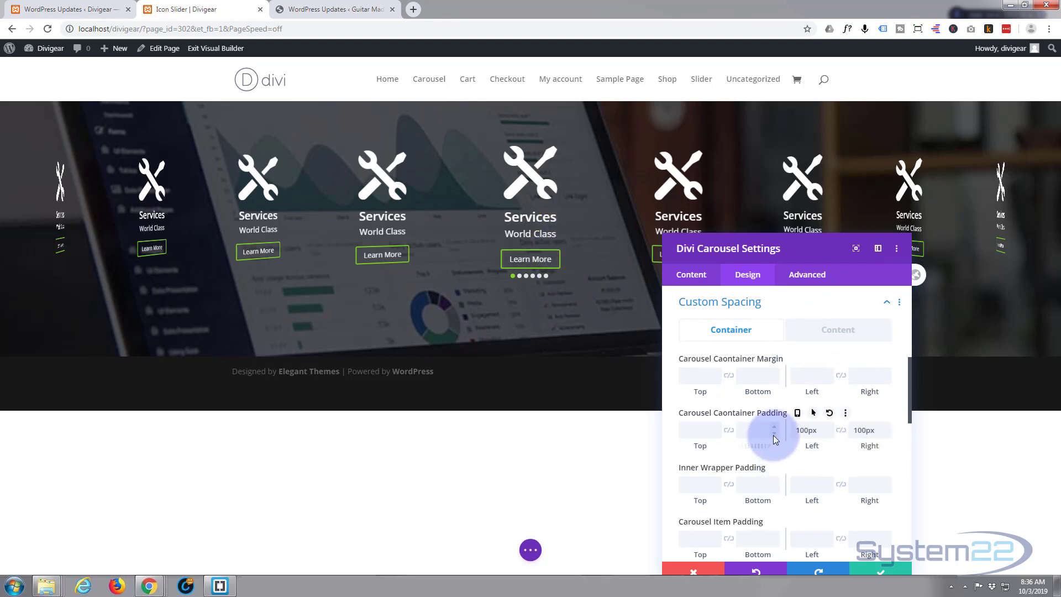
scroll(773, 436, "down", 1)
scroll(773, 436, "down", 1)
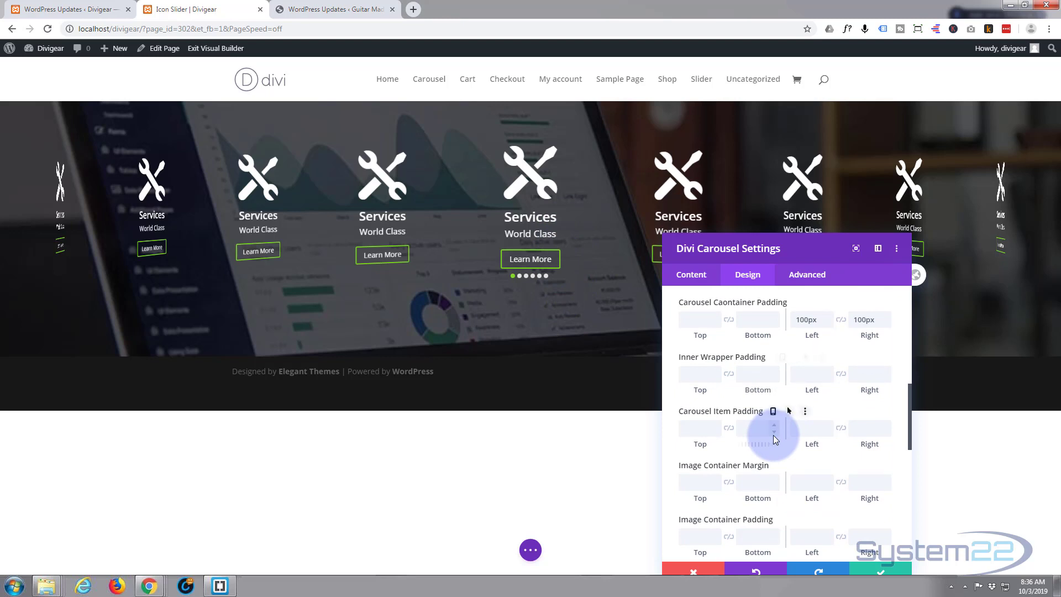
scroll(773, 436, "down", 3)
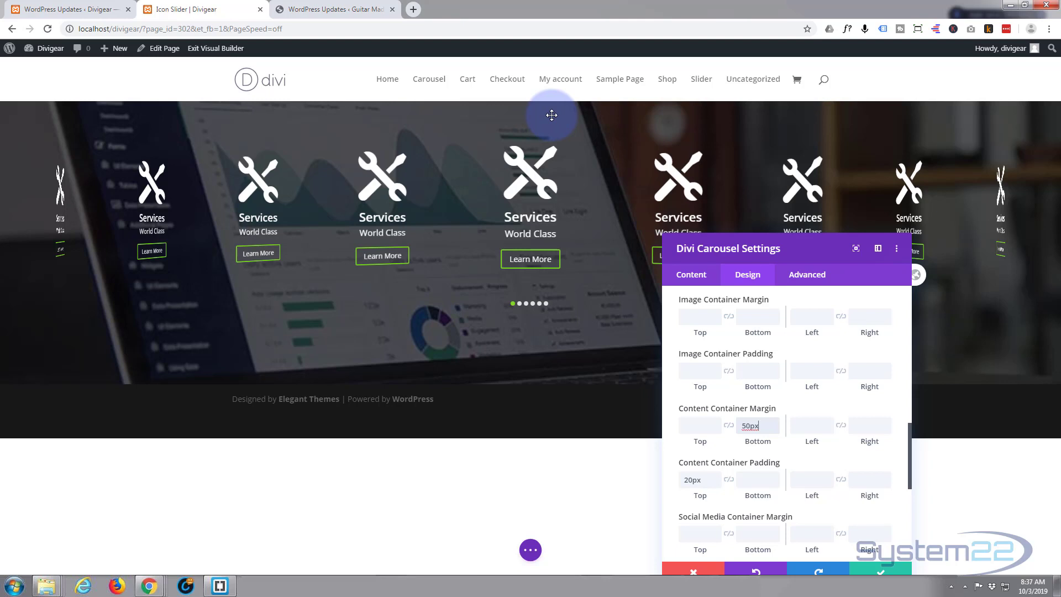
left_click(886, 571)
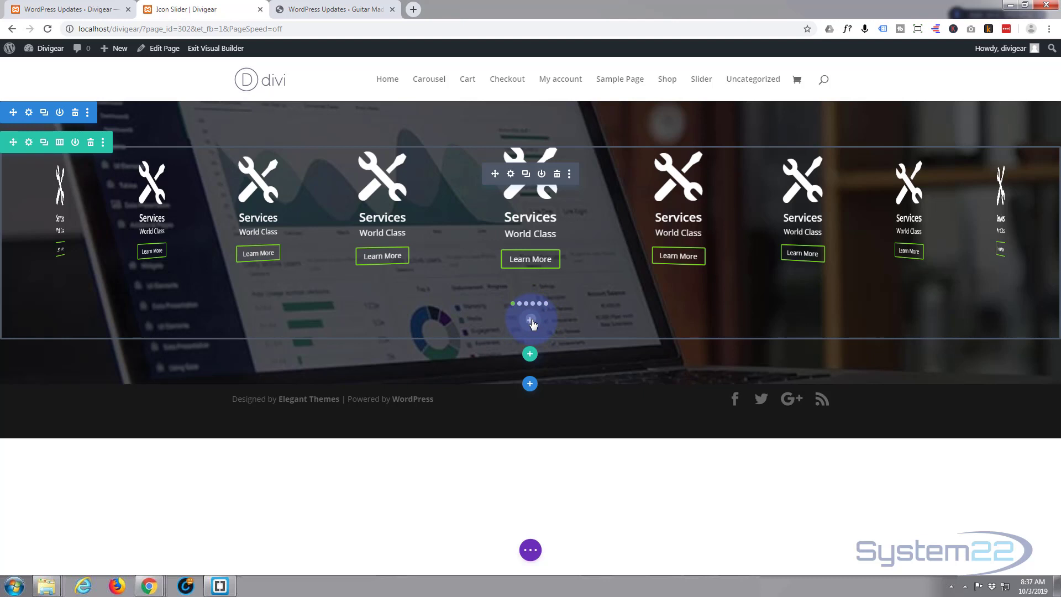
Step: Insert a Text module below the carousel in the same row
left_click(531, 321)
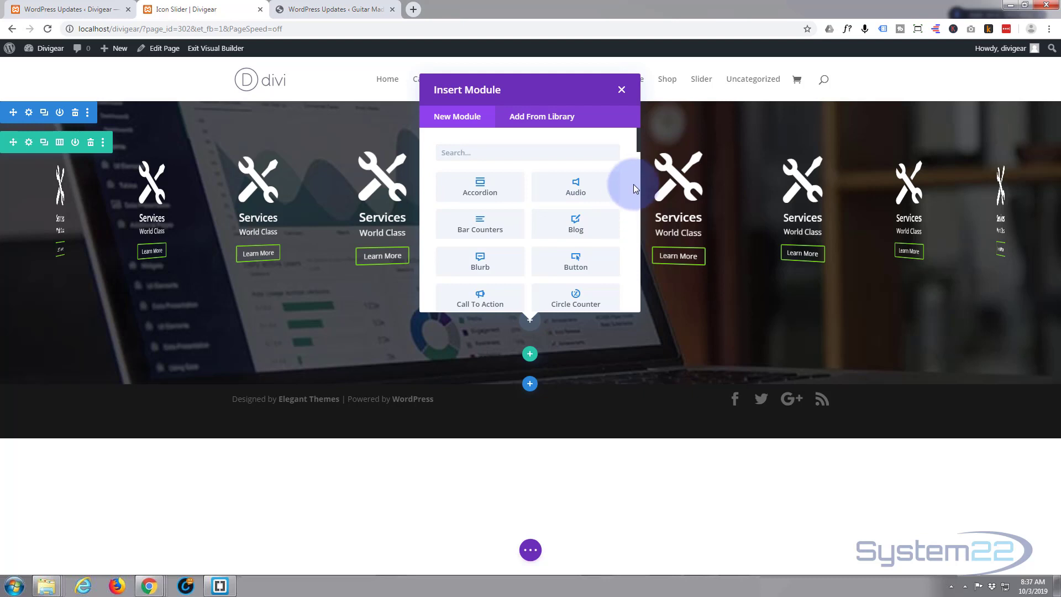
left_click_drag(638, 144, 639, 263)
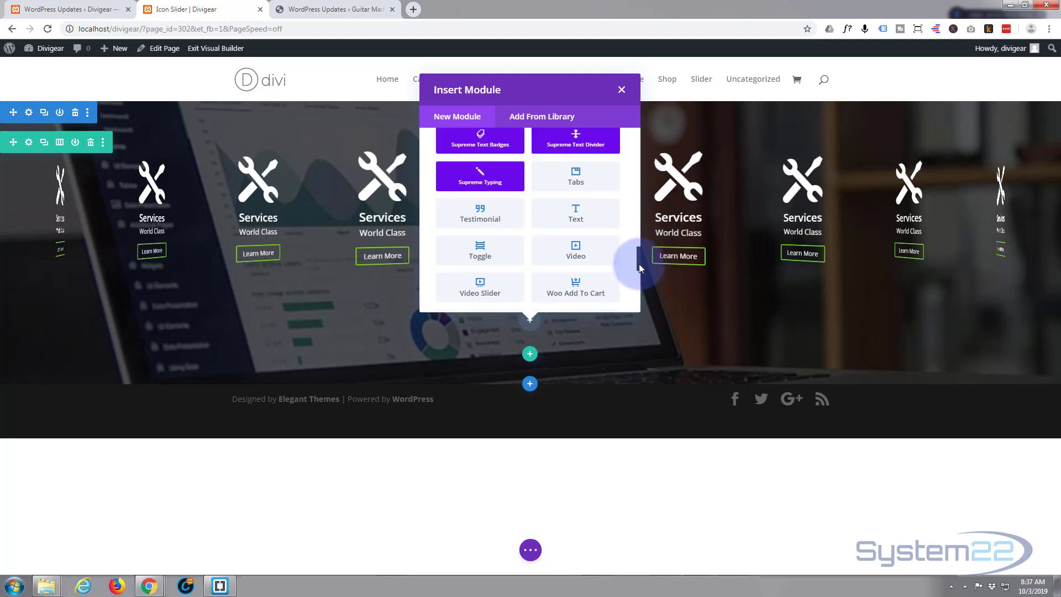
left_click(591, 215)
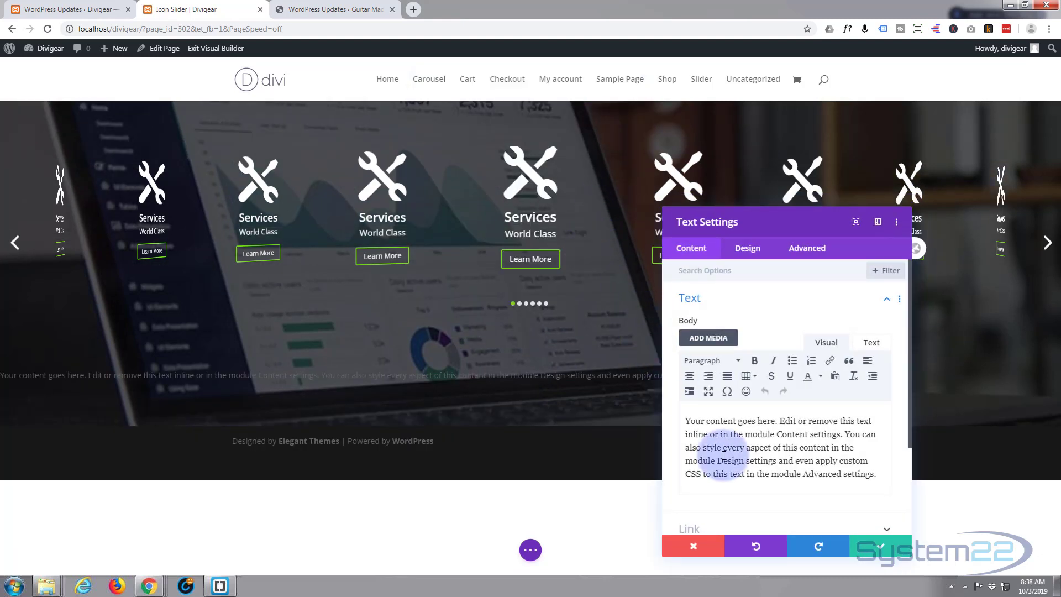
Step: Replace the text module's placeholder body with "Technical Solutions"
left_click_drag(685, 421, 874, 475)
type("Technical Solutions")
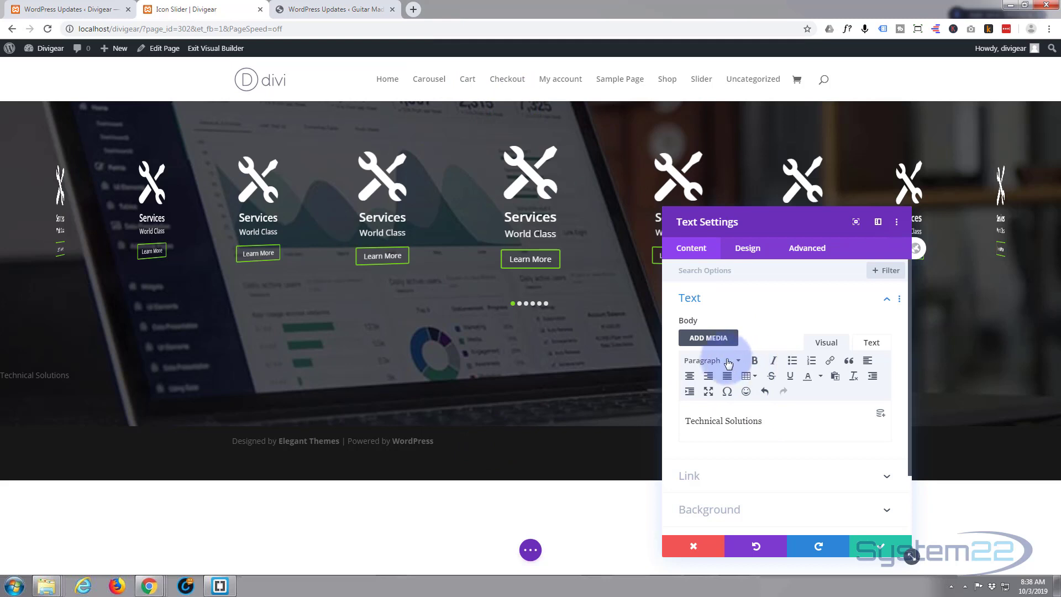
Step: Style the module's text in uppercase with white color #ffffff and center alignment
left_click(752, 249)
left_click(767, 300)
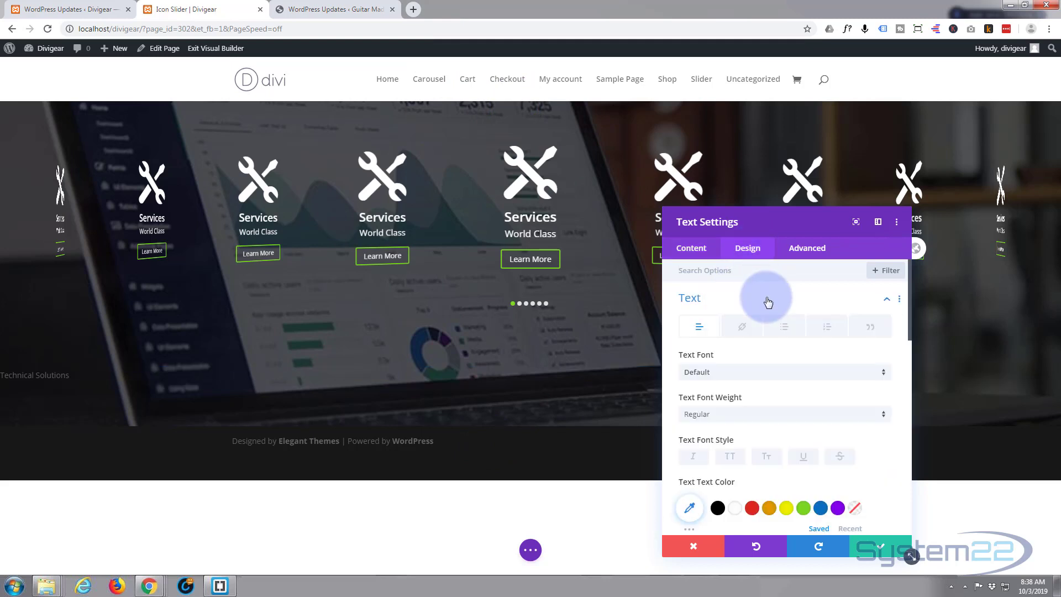
scroll(773, 390, "down", 2)
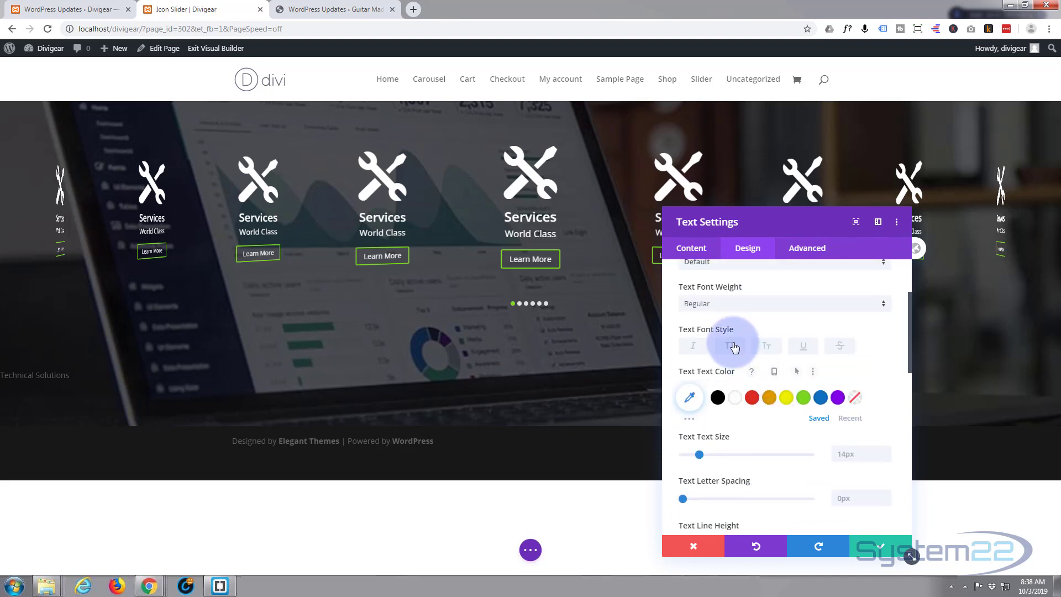
left_click(734, 347)
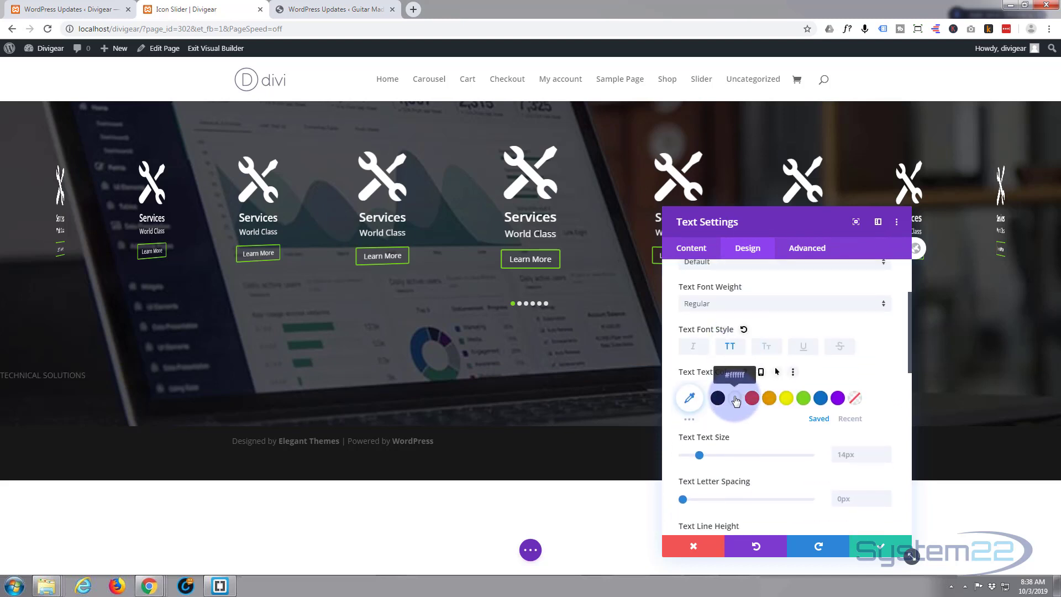
left_click(734, 398)
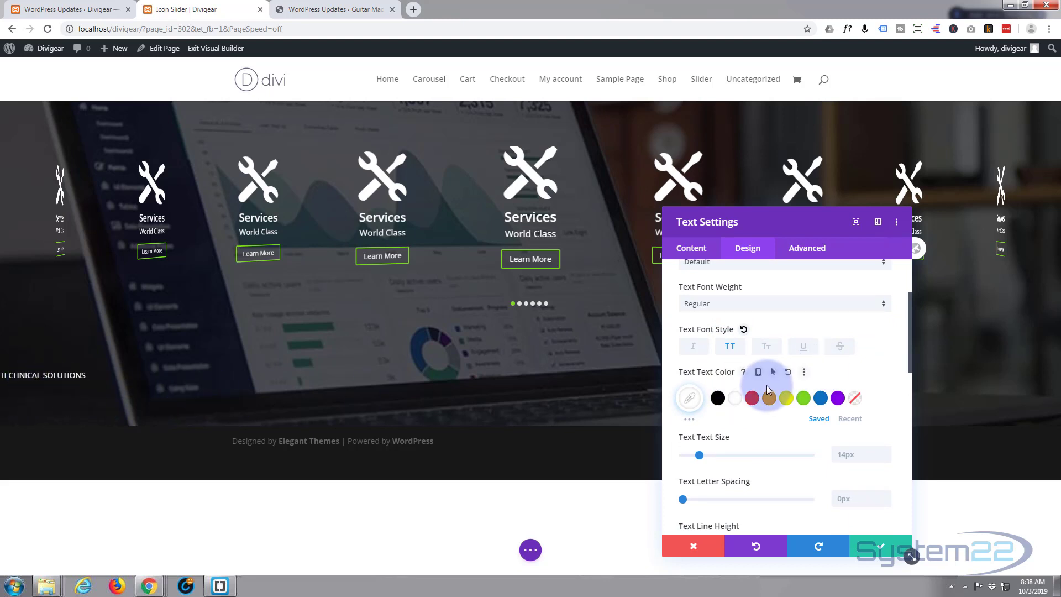
scroll(766, 383, "down", 6)
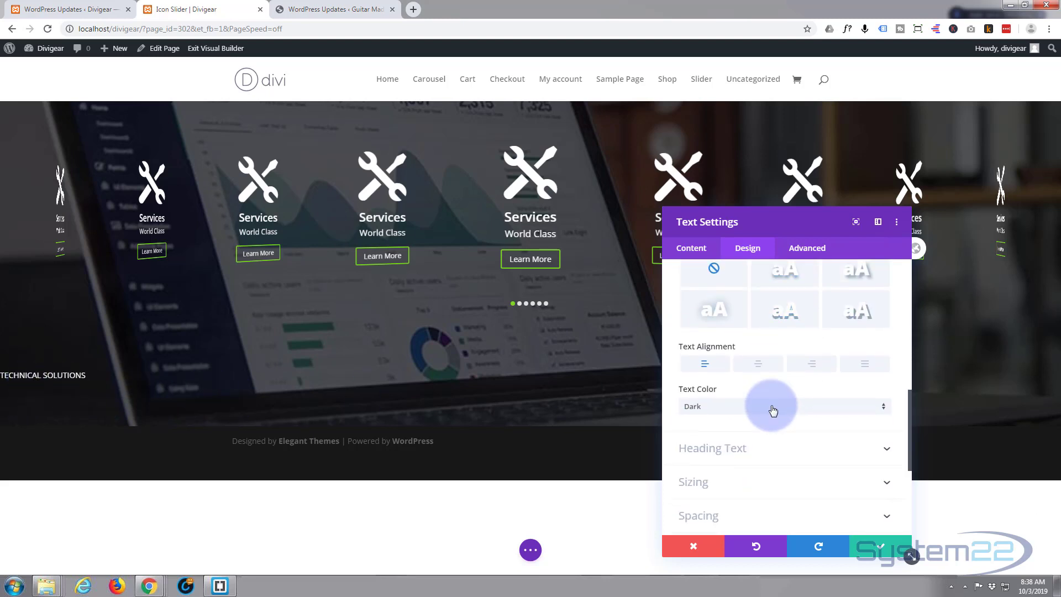
left_click(766, 369)
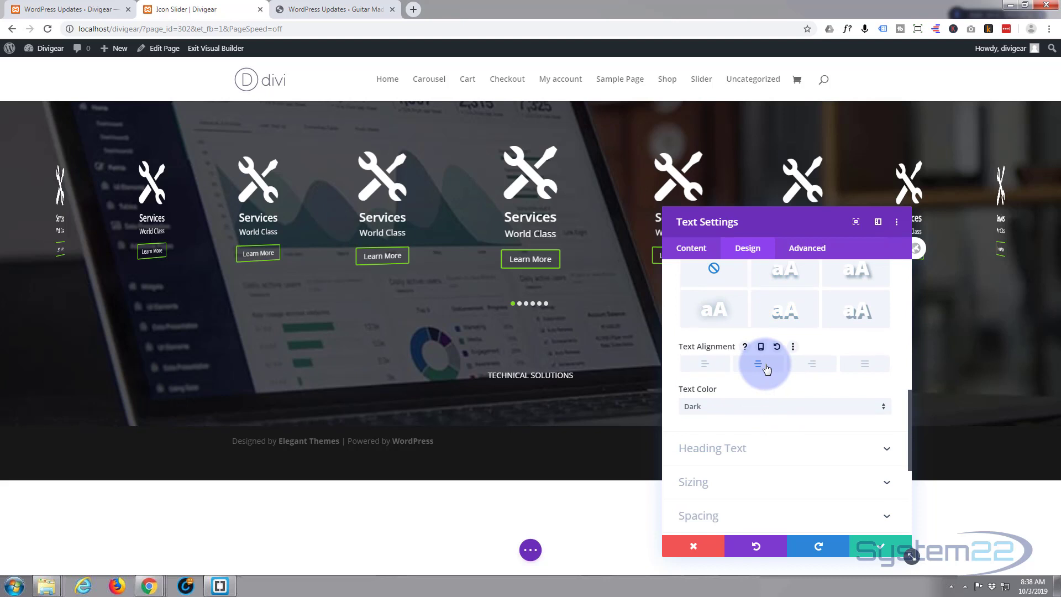
Step: Set the text size to 29px and the letter spacing to 8px, and save the text module
scroll(766, 369, "up", 4)
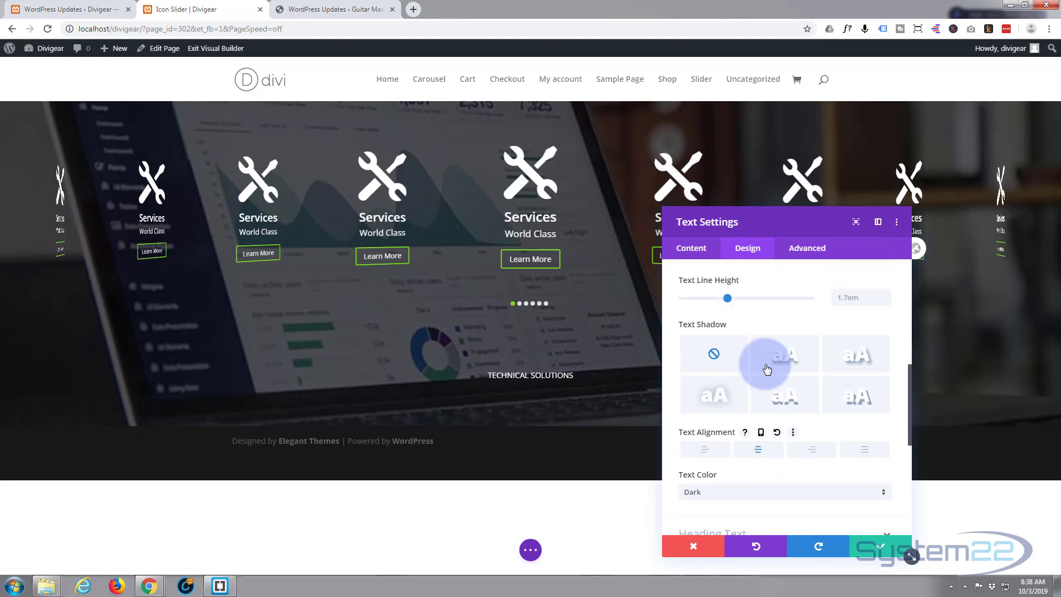
left_click_drag(697, 343, 719, 344)
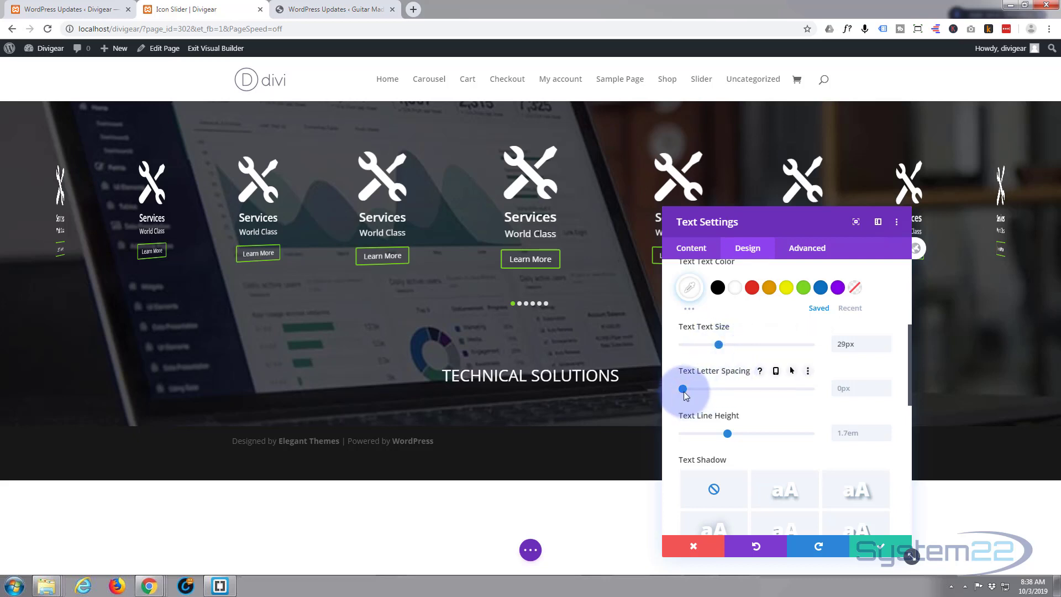
left_click_drag(682, 389, 695, 390)
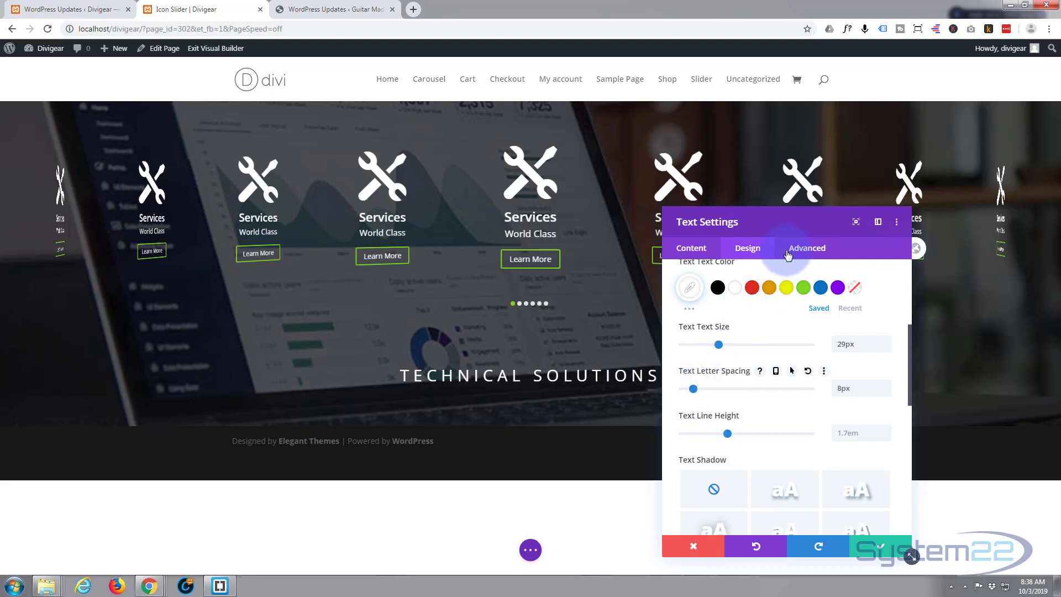
left_click_drag(798, 222, 855, 217)
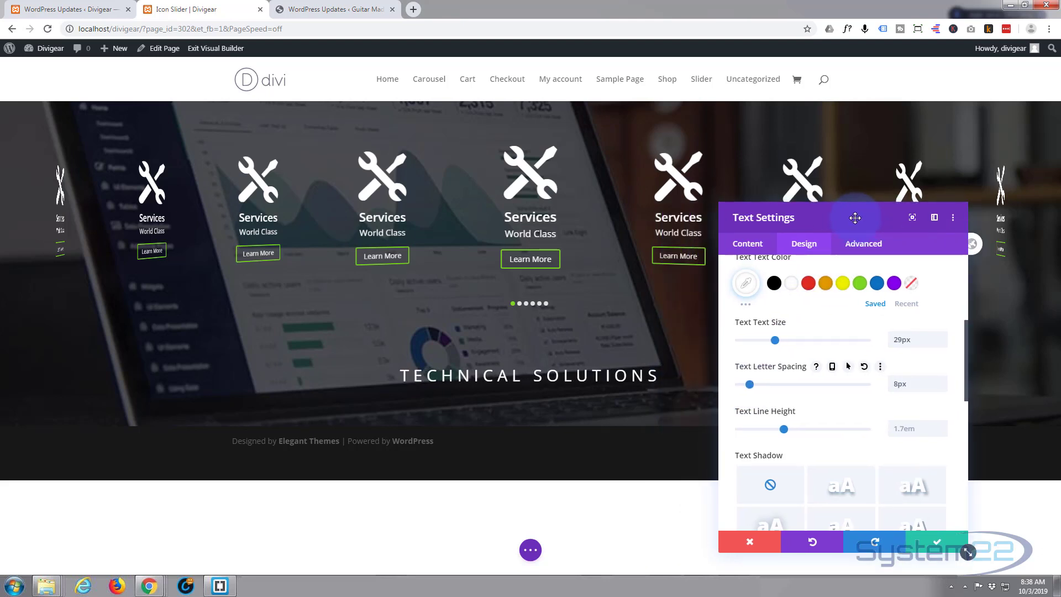
left_click(935, 541)
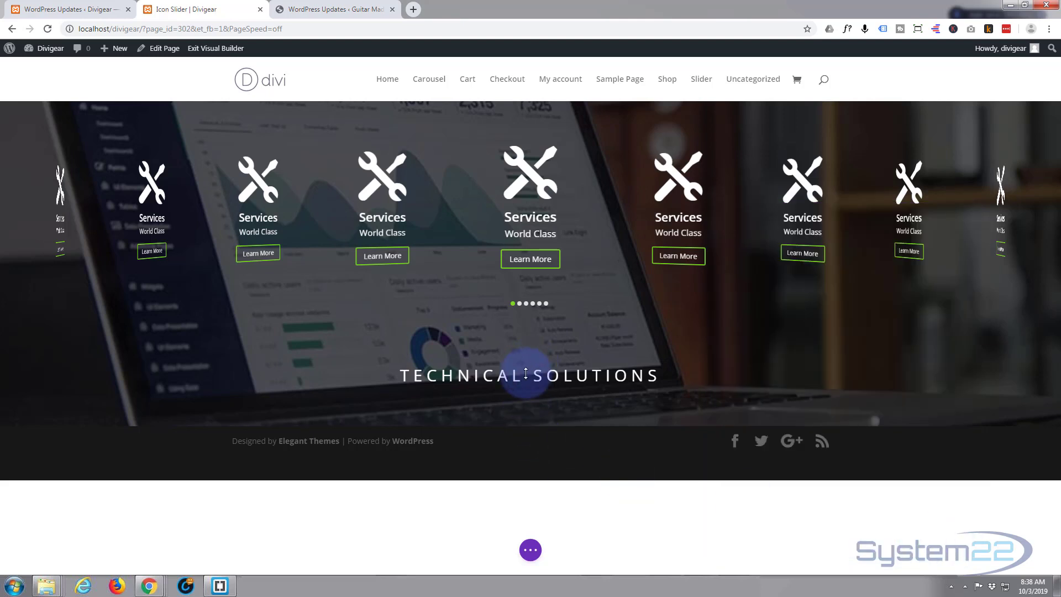
Step: Move the "Technical Solutions" text module above the carousel in the same row
mouse_move(526, 374)
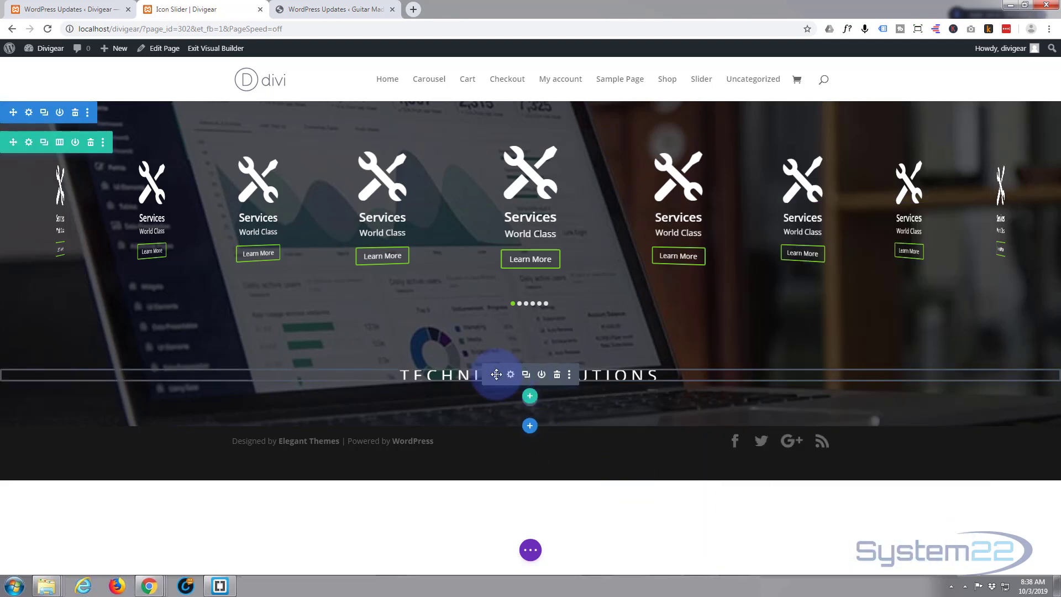
left_click_drag(497, 374, 512, 167)
left_click_drag(516, 122, 516, 105)
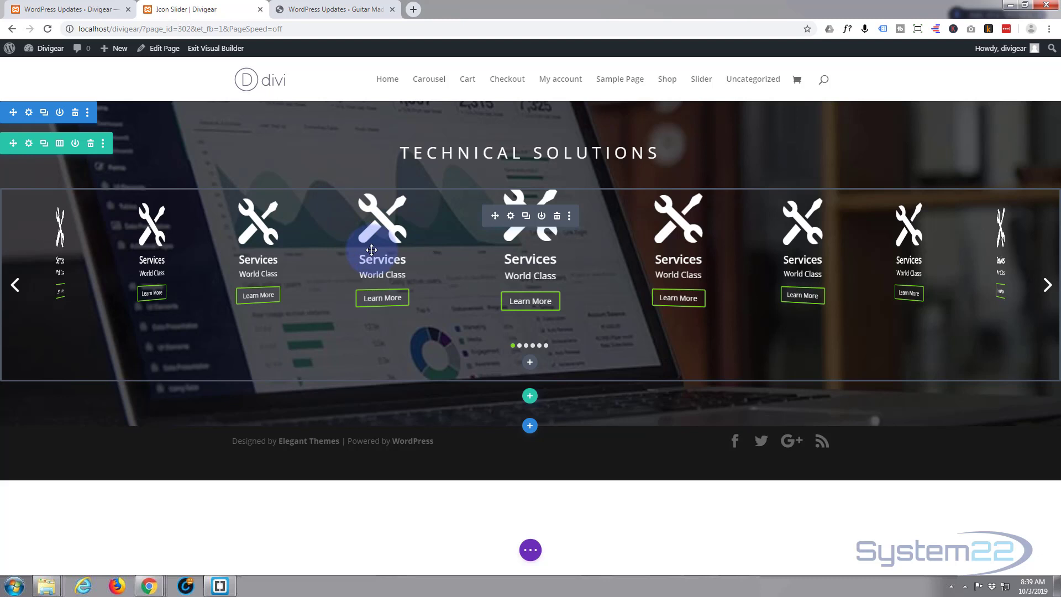
Step: Change the second carousel item's title to "Backup" and its subtitle to "Unlimited"
left_click(510, 219)
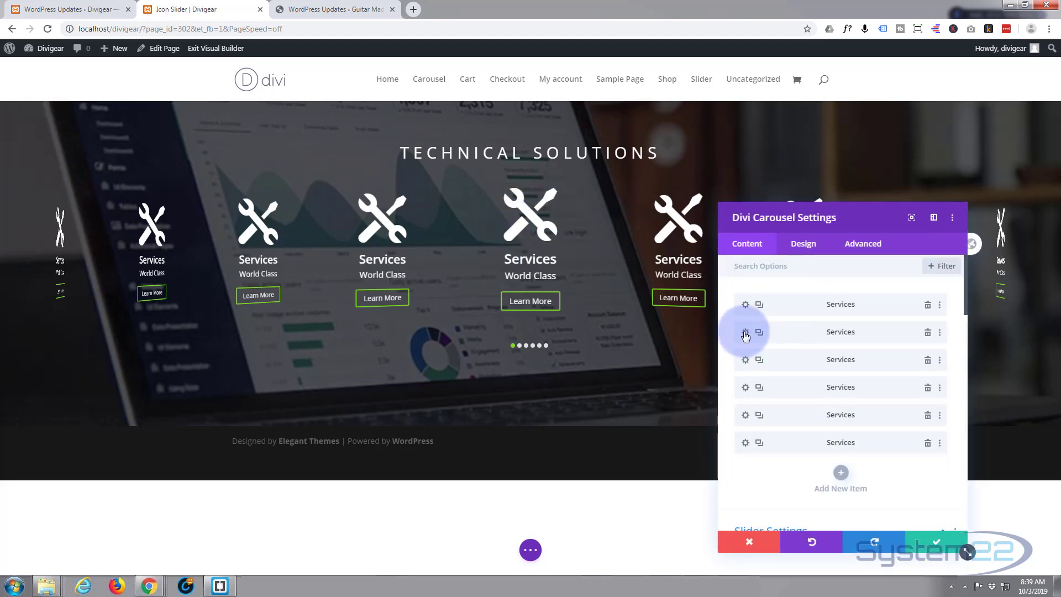
left_click(745, 333)
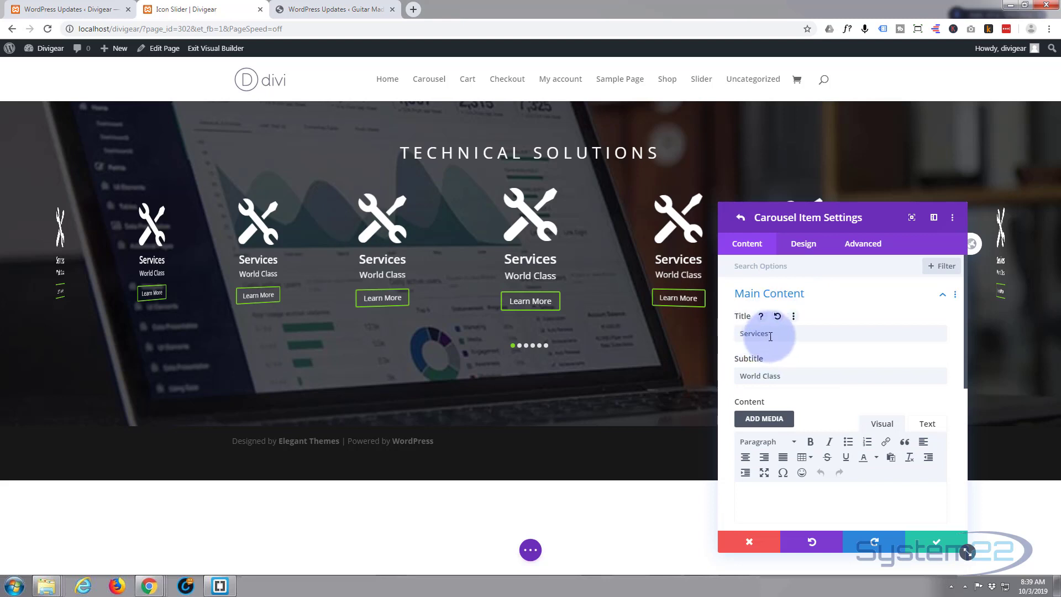
left_click_drag(770, 336, 728, 346)
type("Backup")
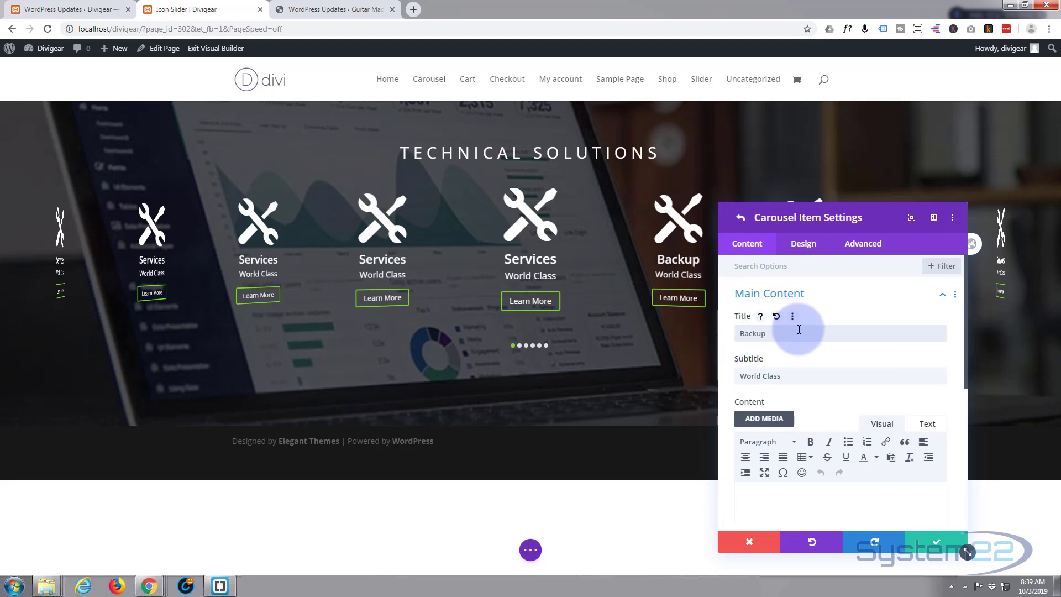
left_click_drag(796, 377, 697, 379)
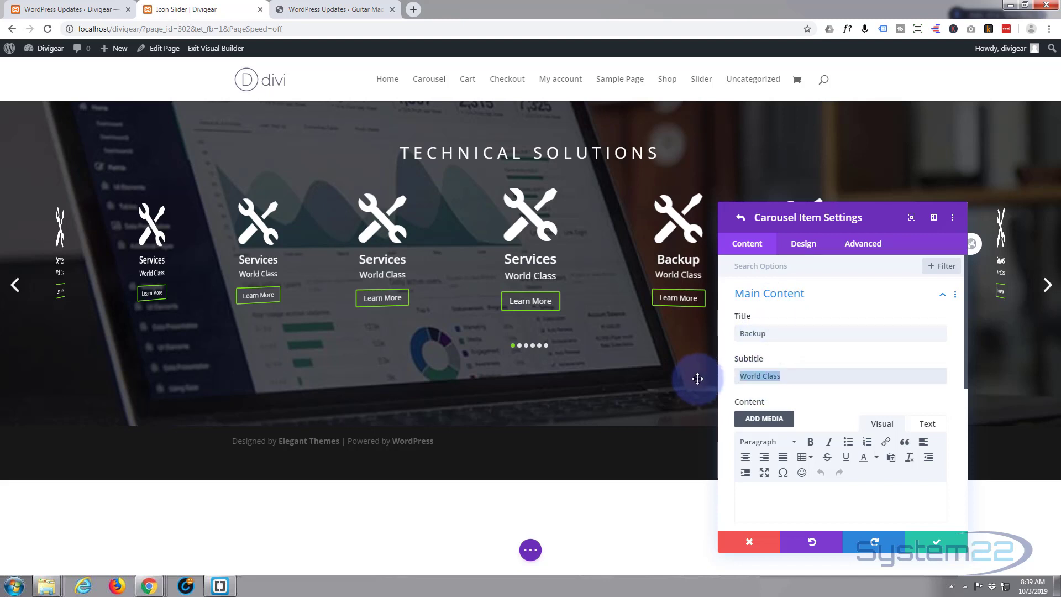
type("Unli")
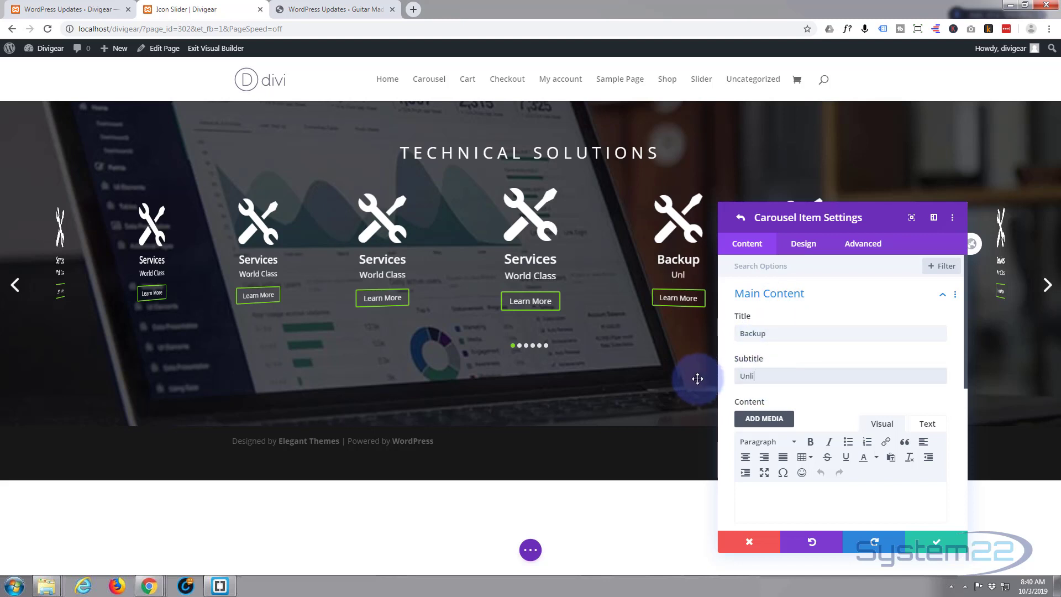
type("mited")
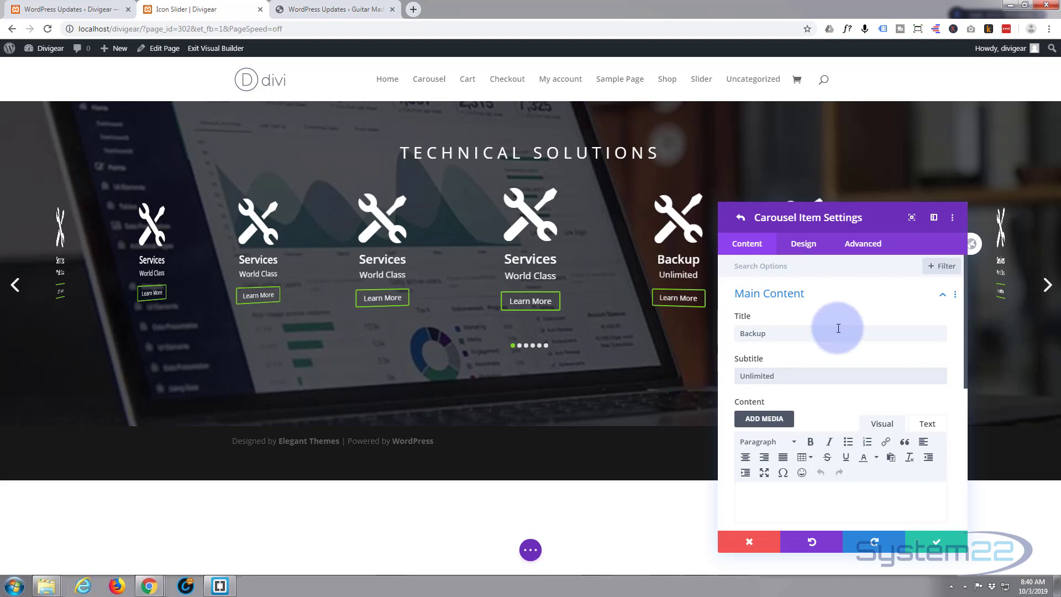
Step: Change the Backup item's icon to the inbox tray in its image settings
scroll(843, 324, "down", 3)
scroll(844, 329, "down", 3)
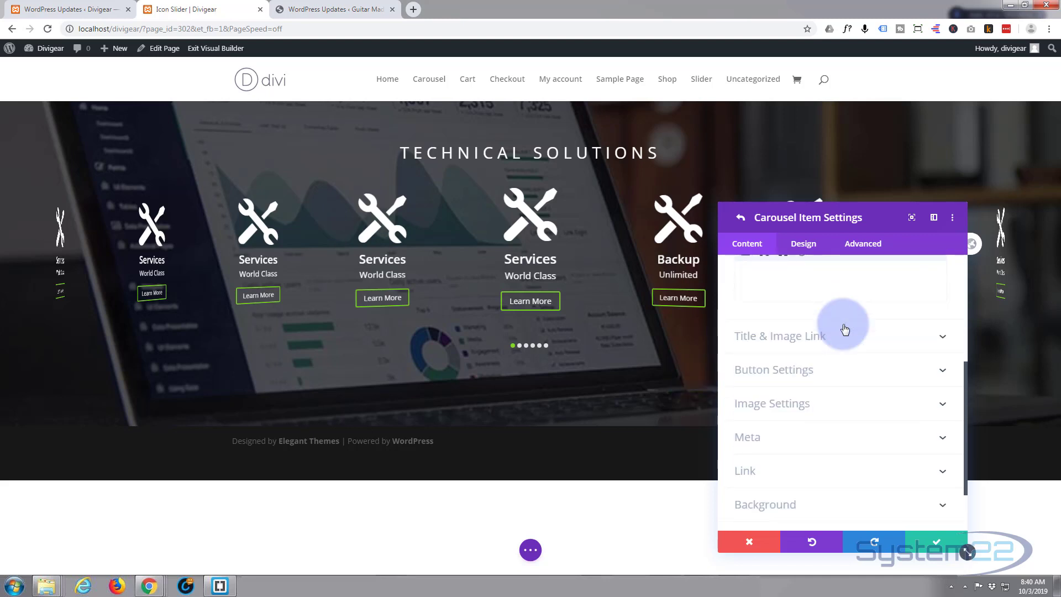
left_click(838, 406)
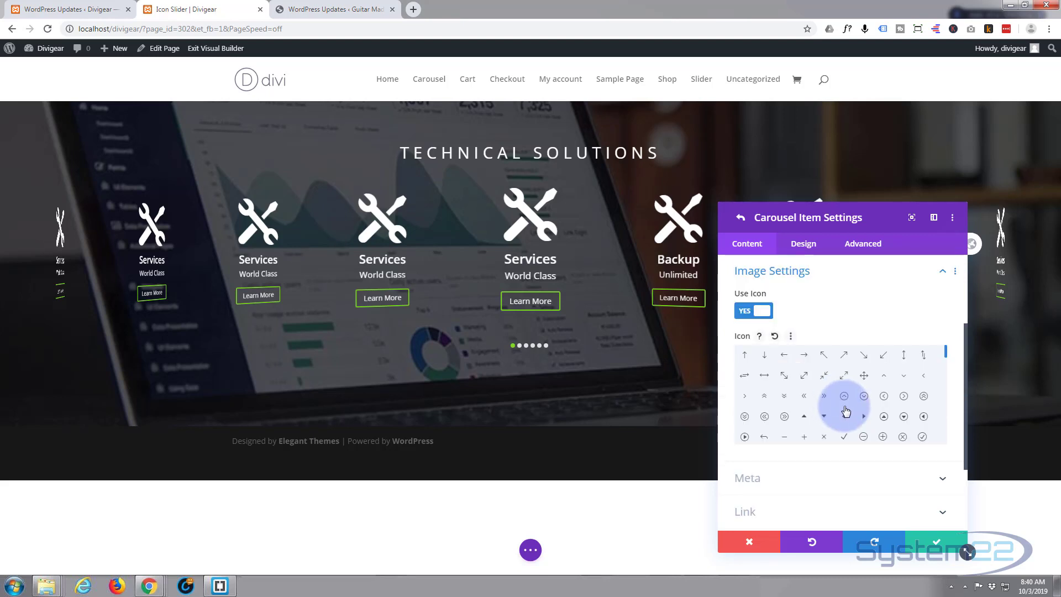
scroll(849, 411, "down", 5)
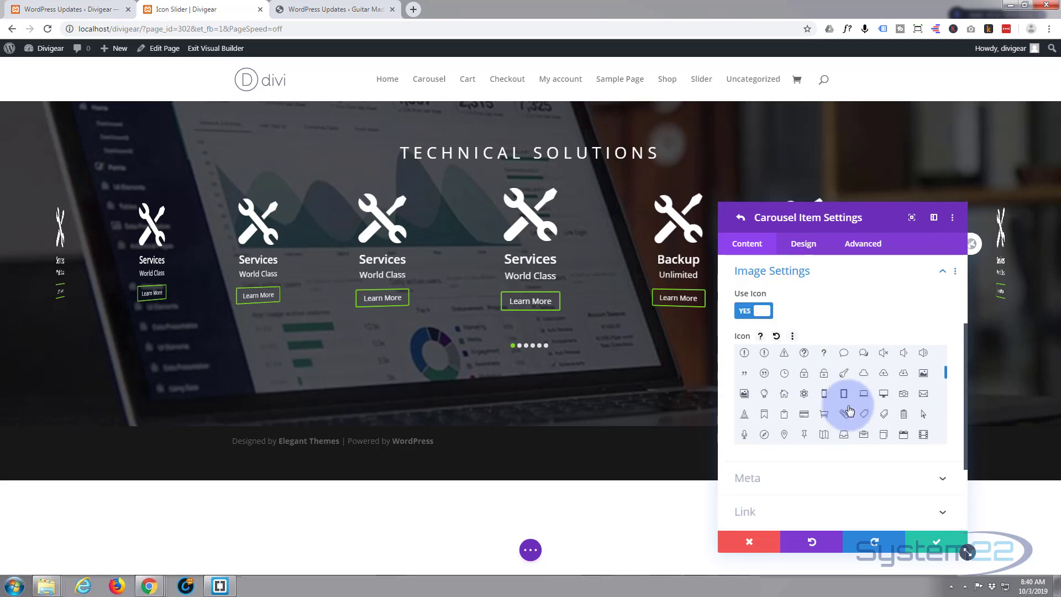
left_click(843, 434)
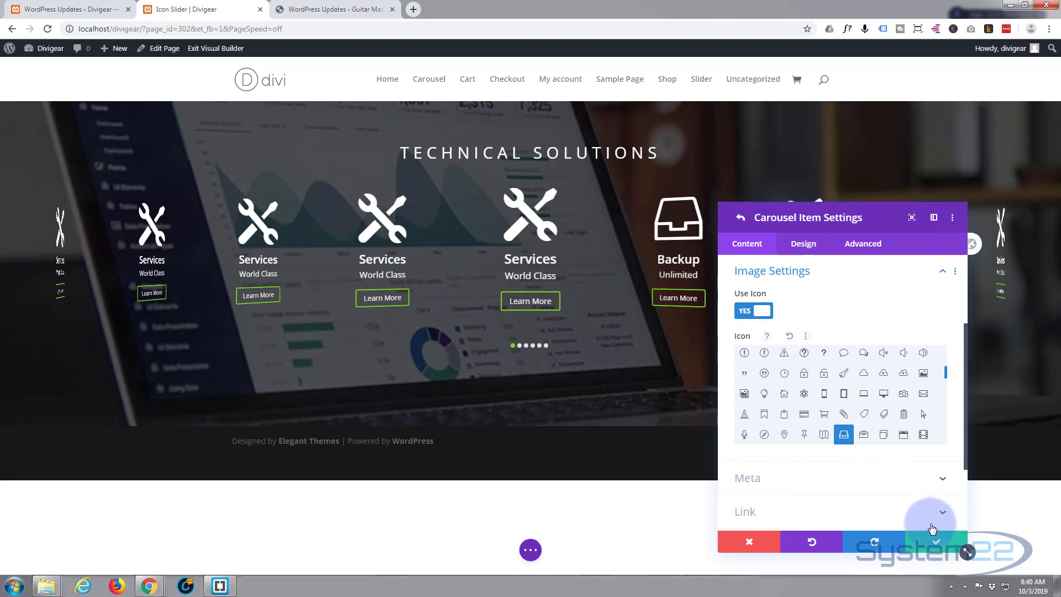
Step: Check the Backup item's button text and URL settings, and save the item
scroll(824, 386, "down", 5)
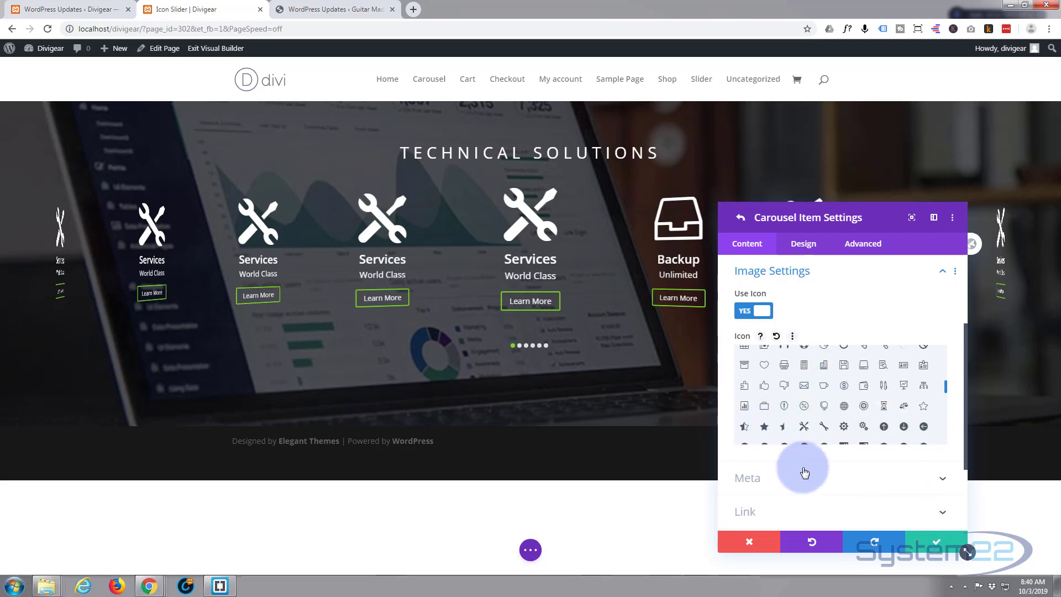
scroll(806, 473, "down", 1)
scroll(810, 475, "down", 1)
scroll(811, 471, "down", 2)
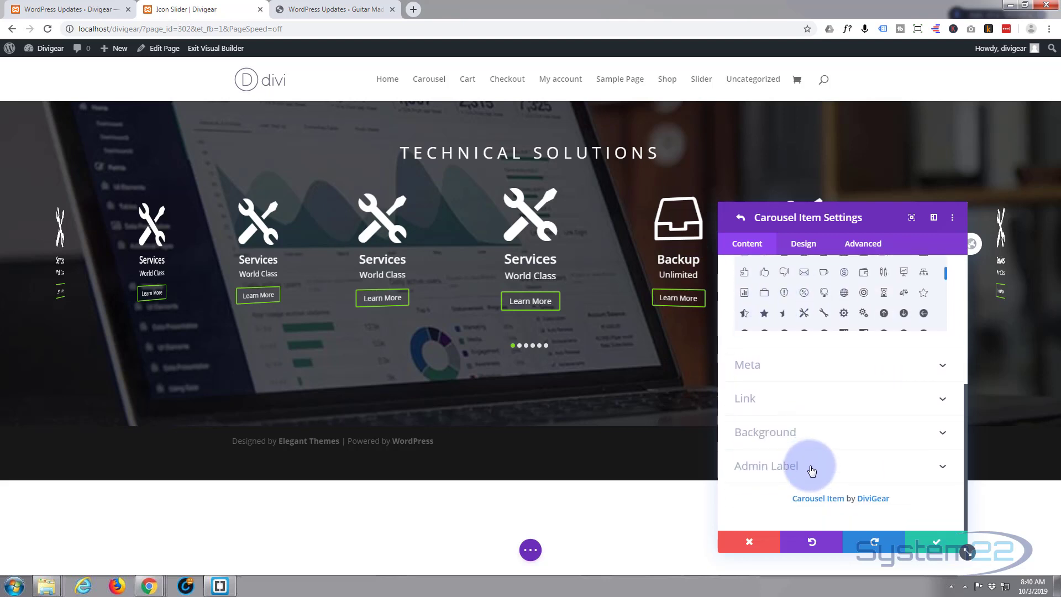
scroll(810, 464, "up", 8)
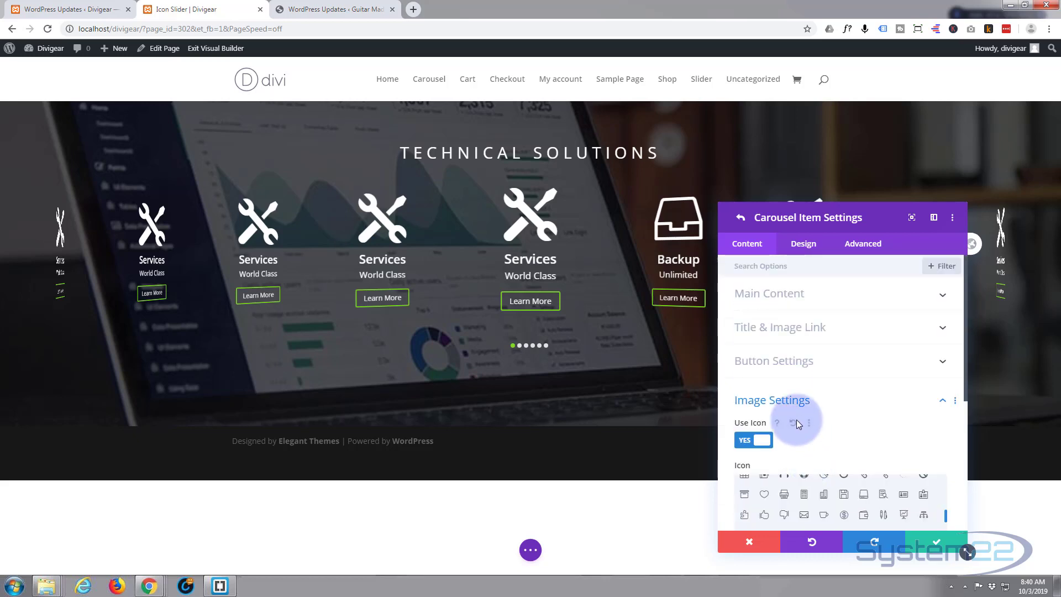
left_click(796, 360)
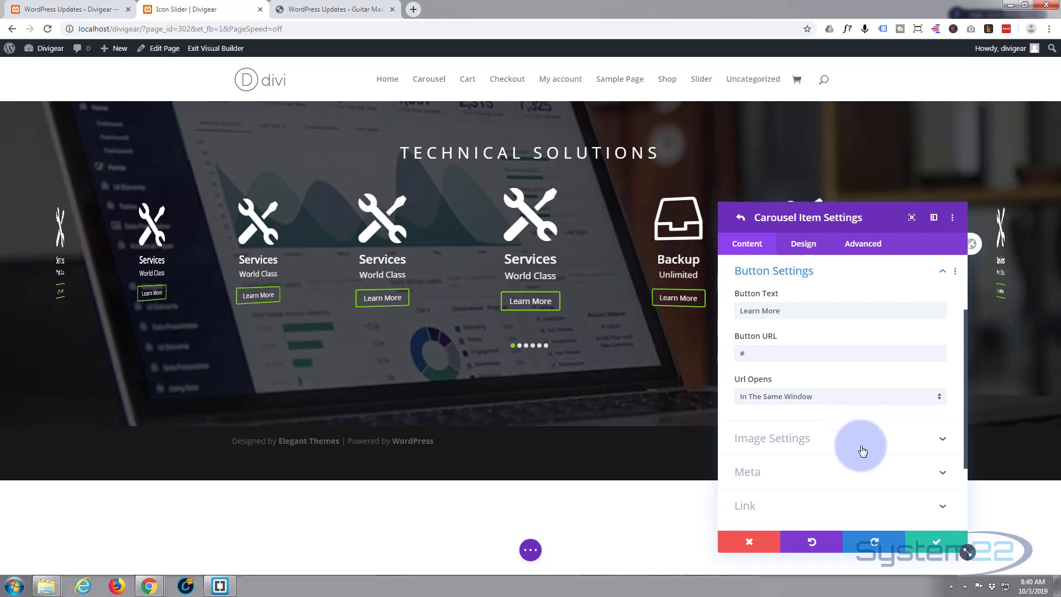
left_click(930, 545)
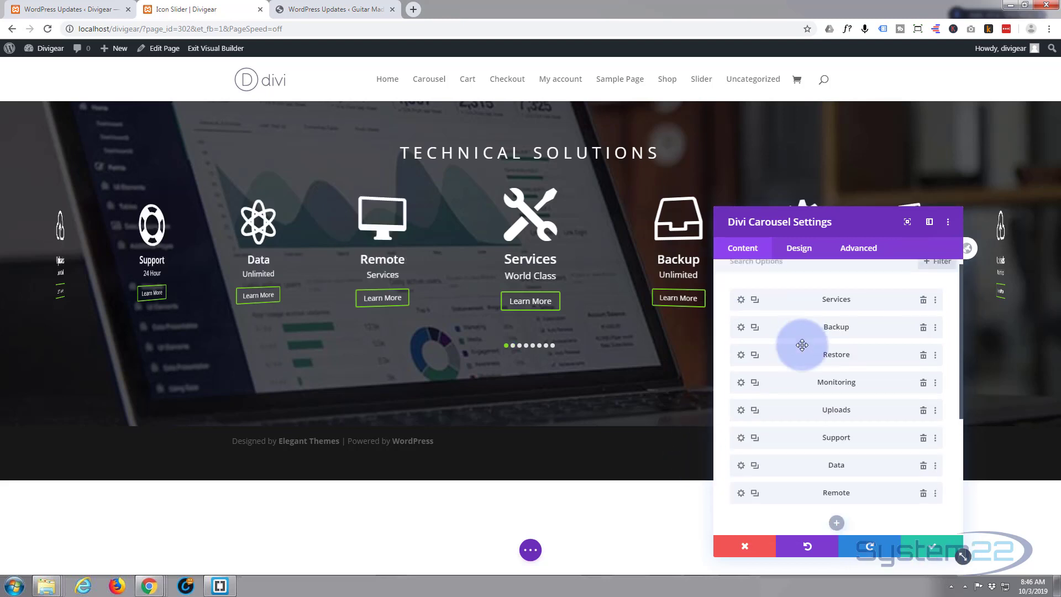
Step: Save the carousel module settings and save the page as a draft
scroll(800, 340, "down", 1)
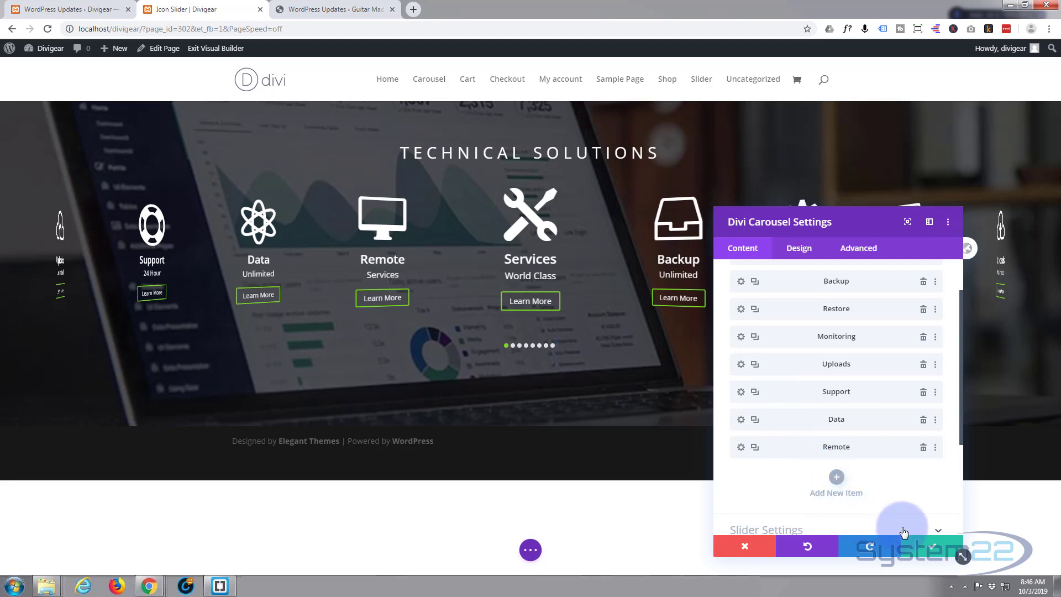
left_click(931, 551)
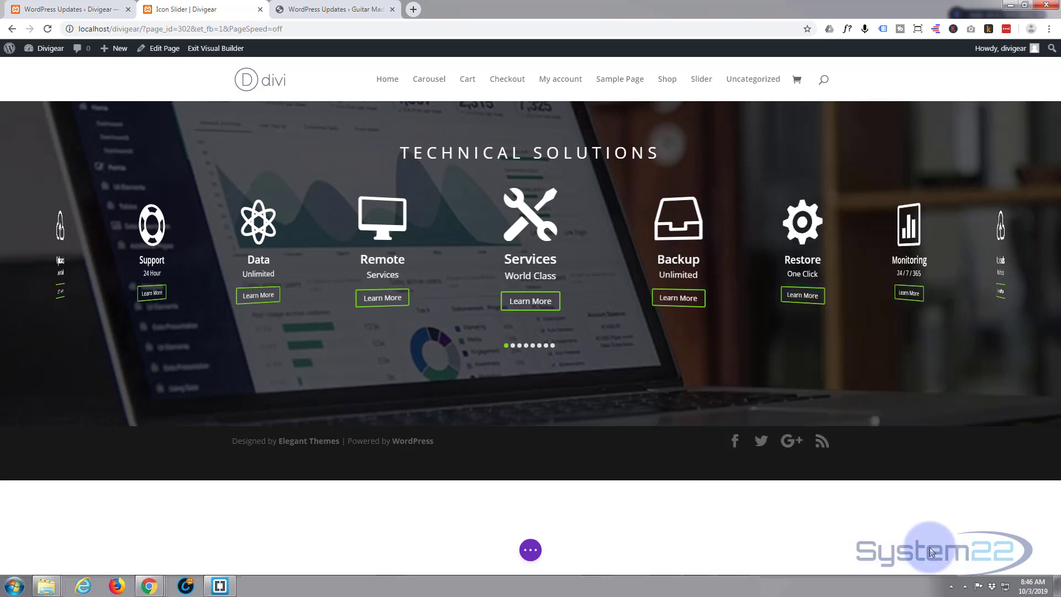
left_click(532, 550)
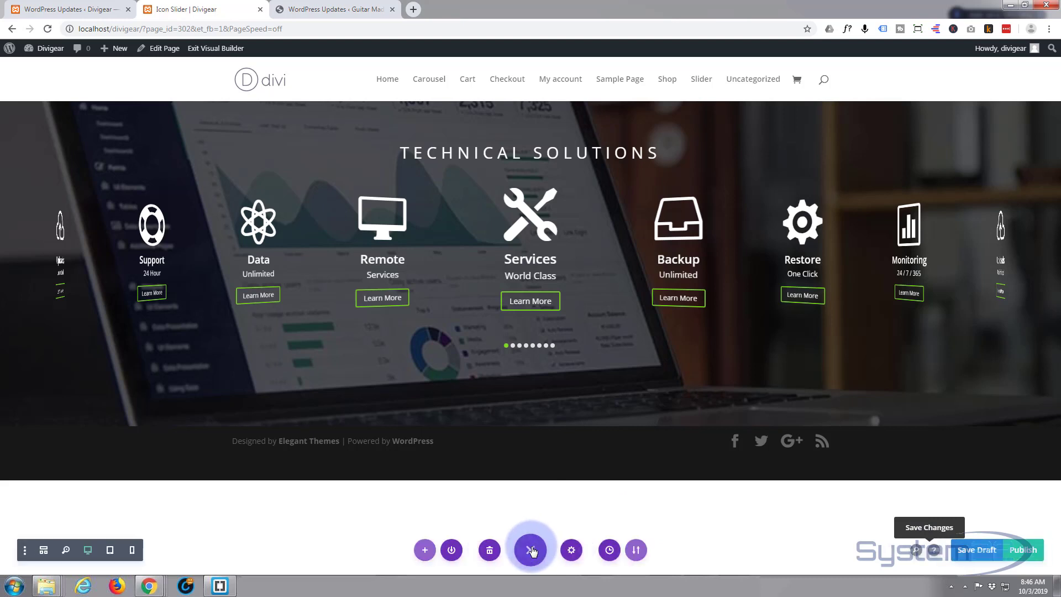
left_click(977, 550)
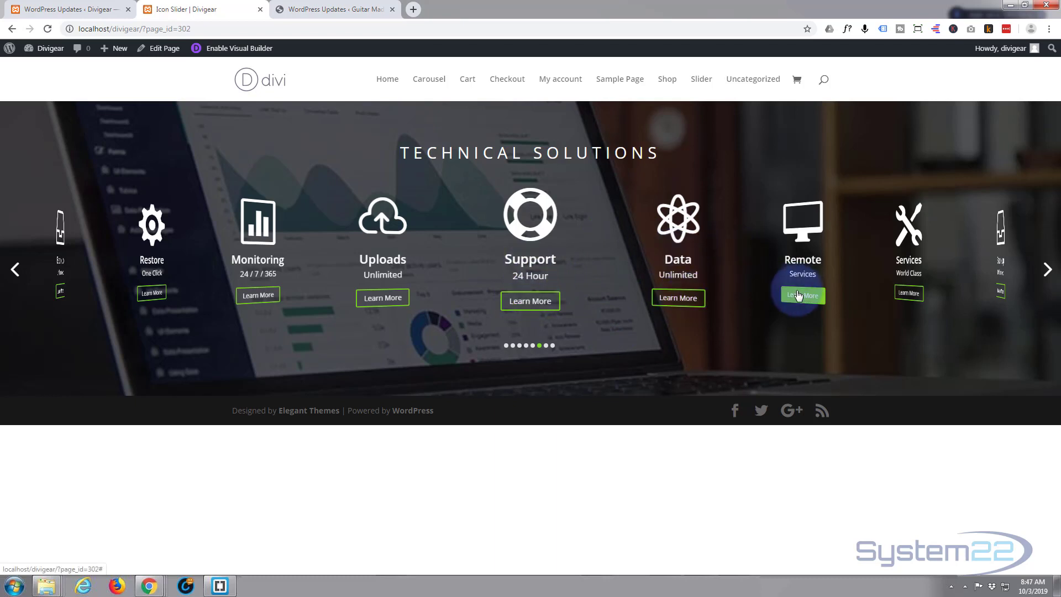
Step: Test the finished slider's arrow and dot navigation on the front-end page
left_click(1038, 270)
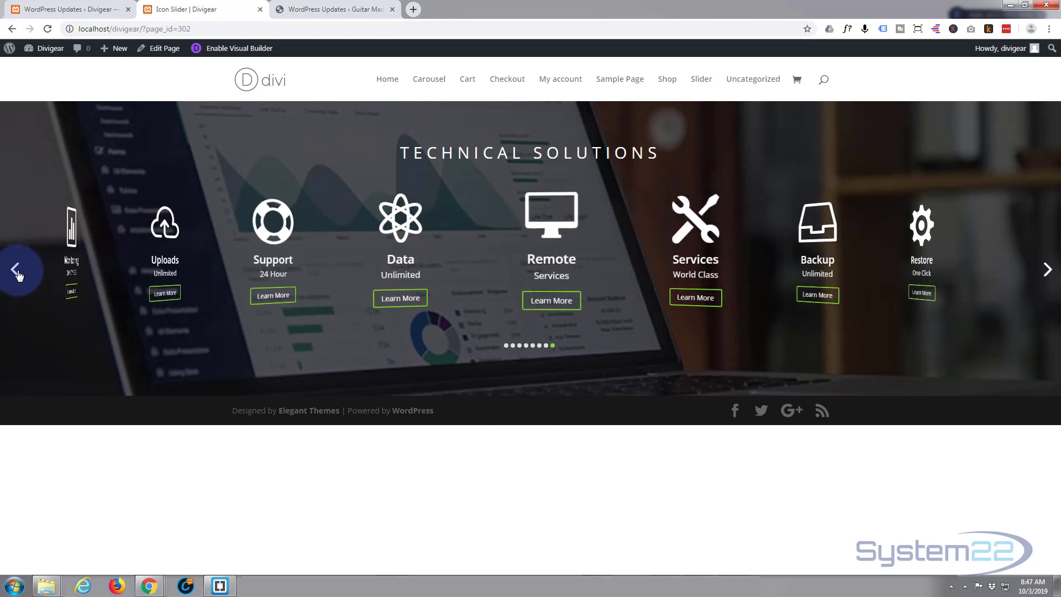
left_click(526, 345)
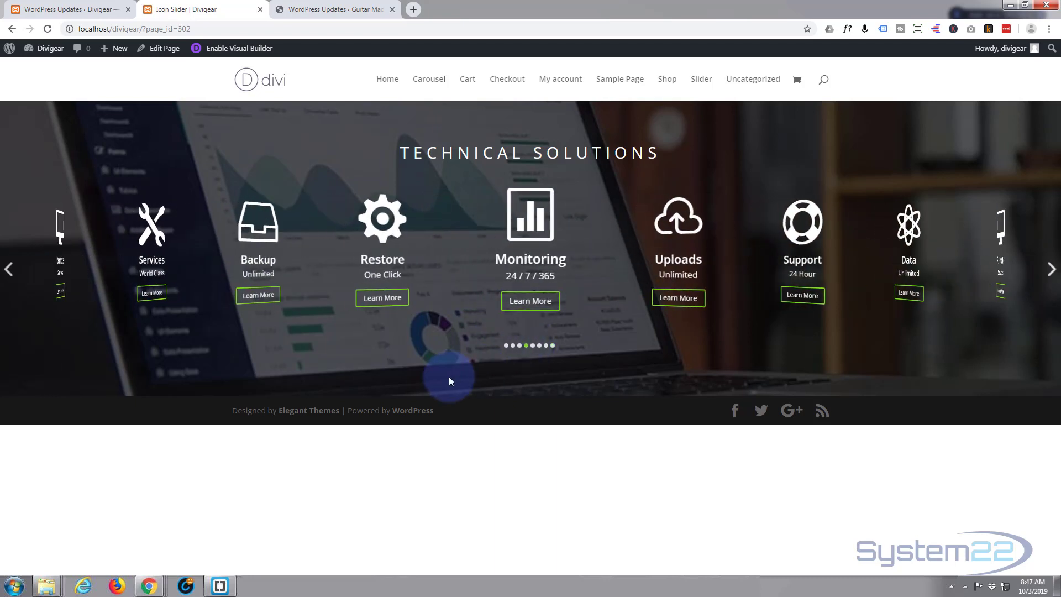